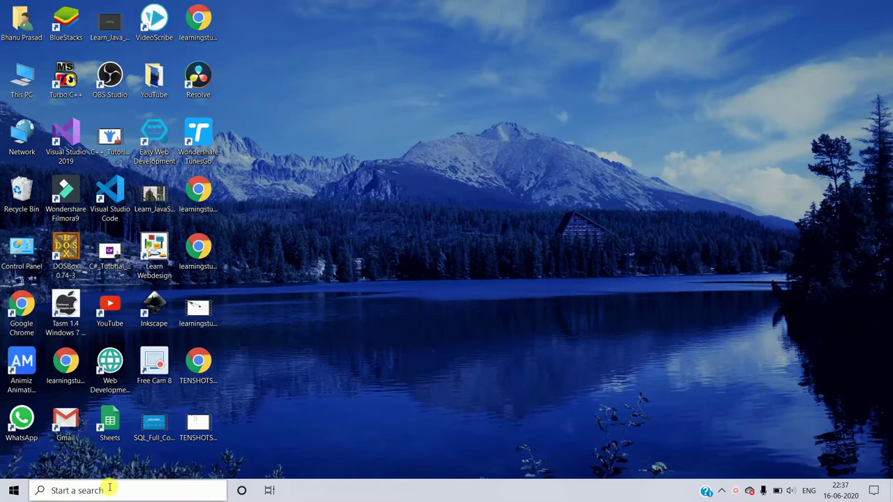
pyautogui.click(71, 491)
pyautogui.write('set')
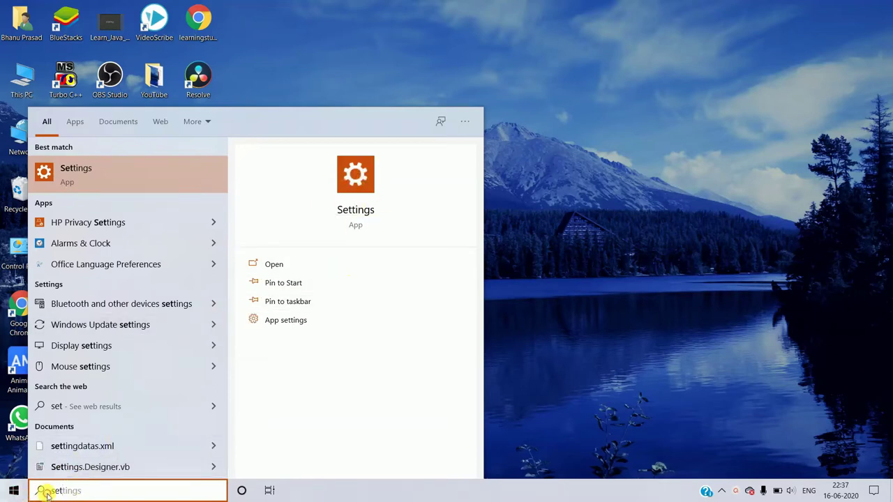
pyautogui.click(11, 492)
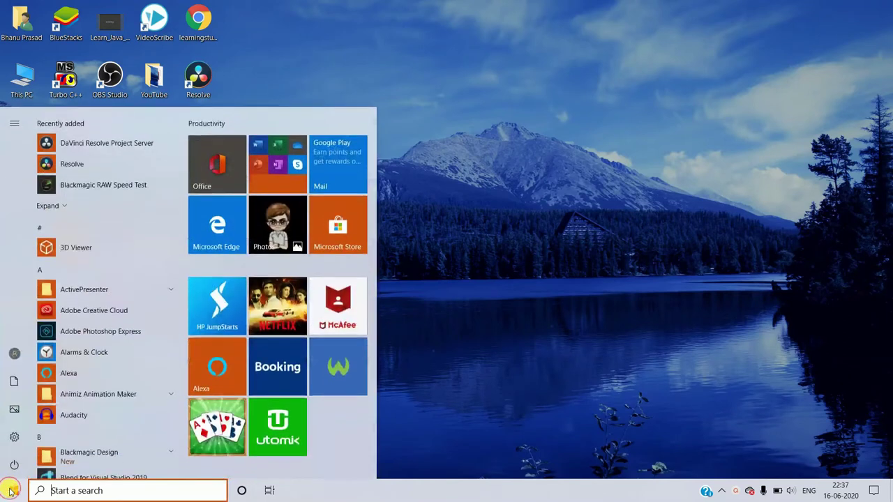
pyautogui.moveTo(14, 437)
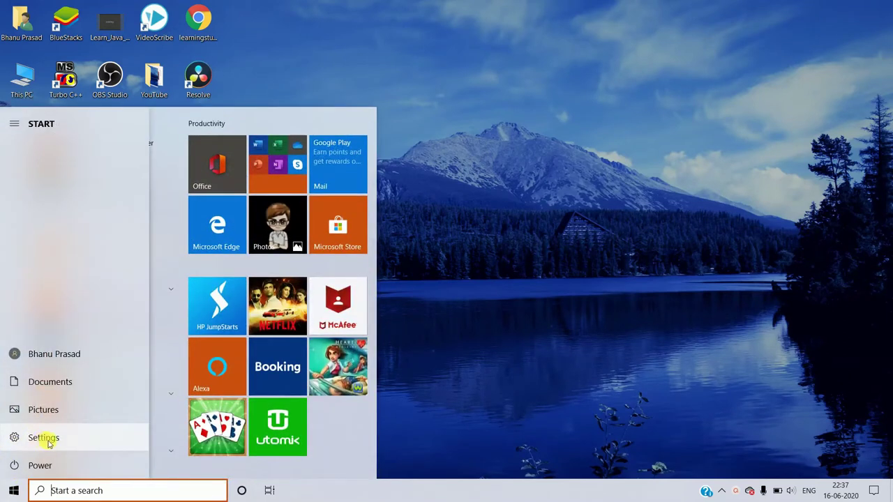
pyautogui.click(543, 317)
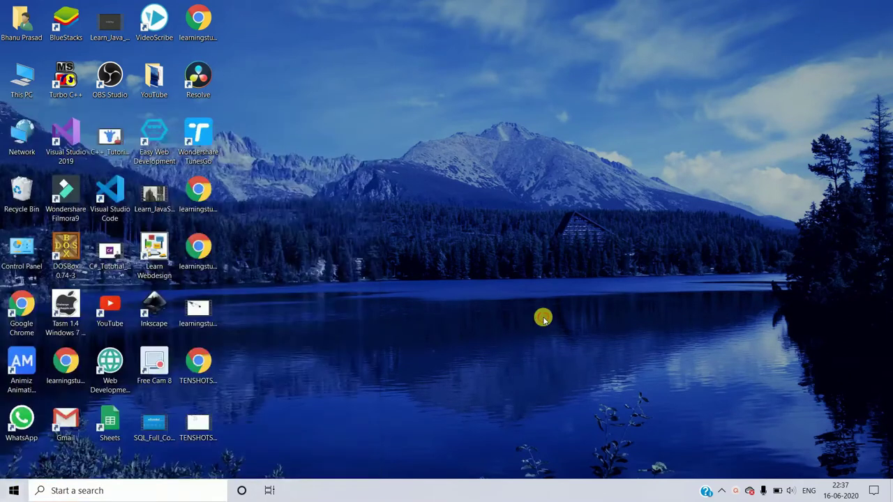
# Open all Windows settings from the quick actions, view the Search category, and return to the settings overview.
pyautogui.click(872, 491)
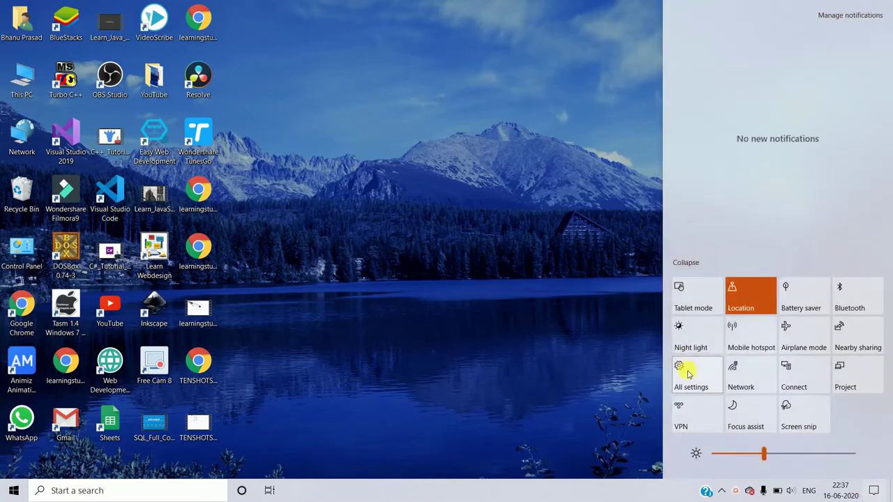
pyautogui.click(686, 372)
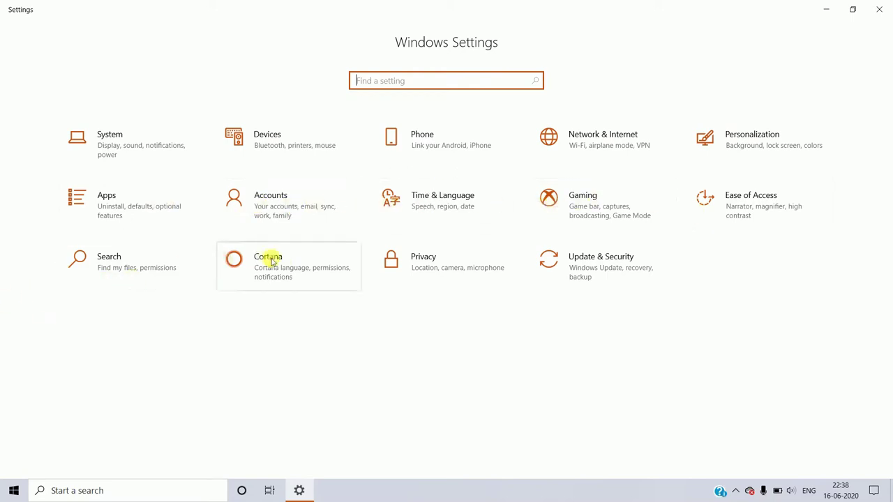
pyautogui.click(132, 265)
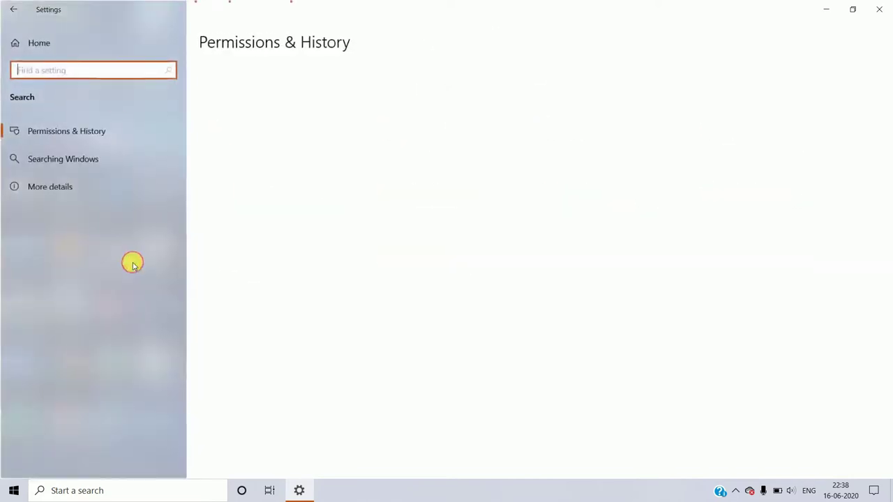
pyautogui.click(13, 9)
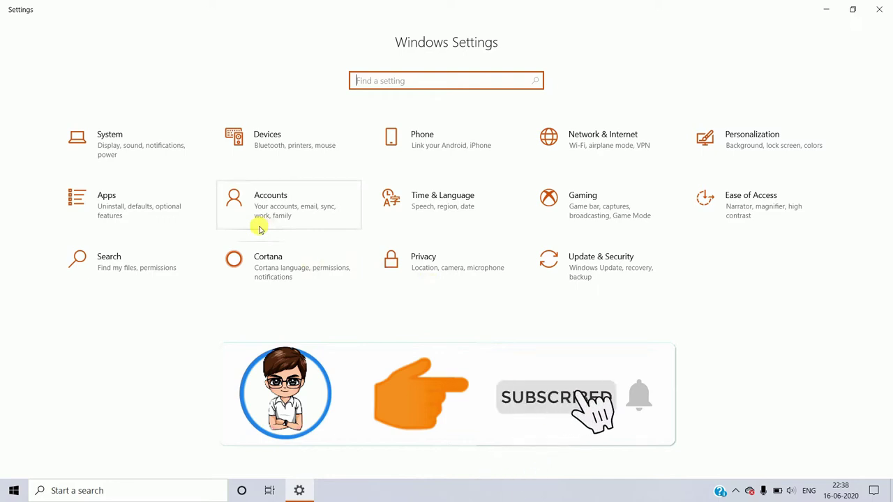
# Open the Display page of the System settings.
pyautogui.click(142, 141)
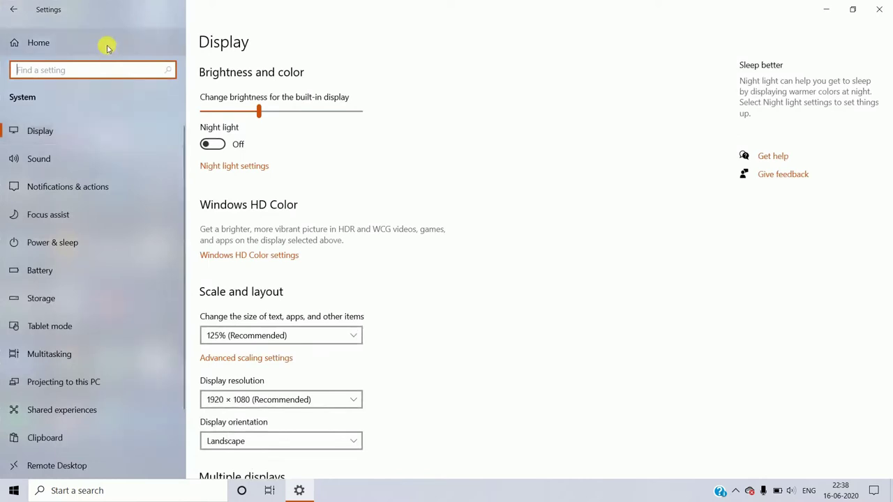
pyautogui.click(116, 74)
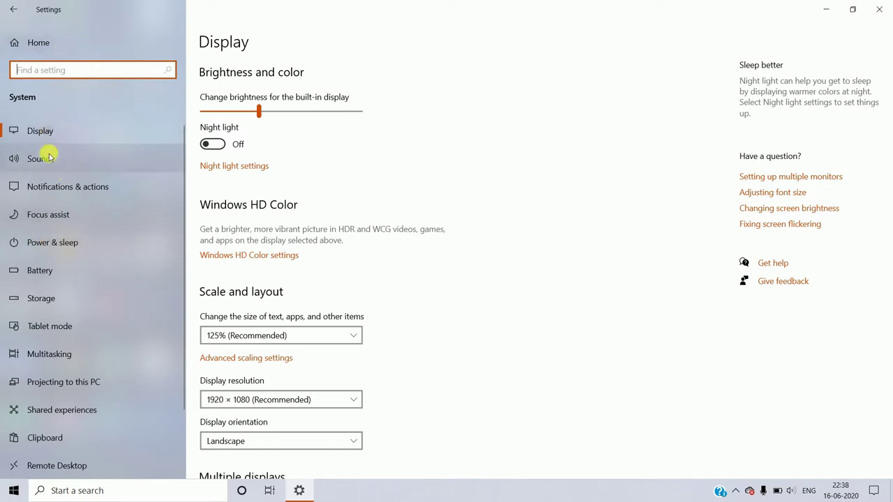
pyautogui.click(70, 133)
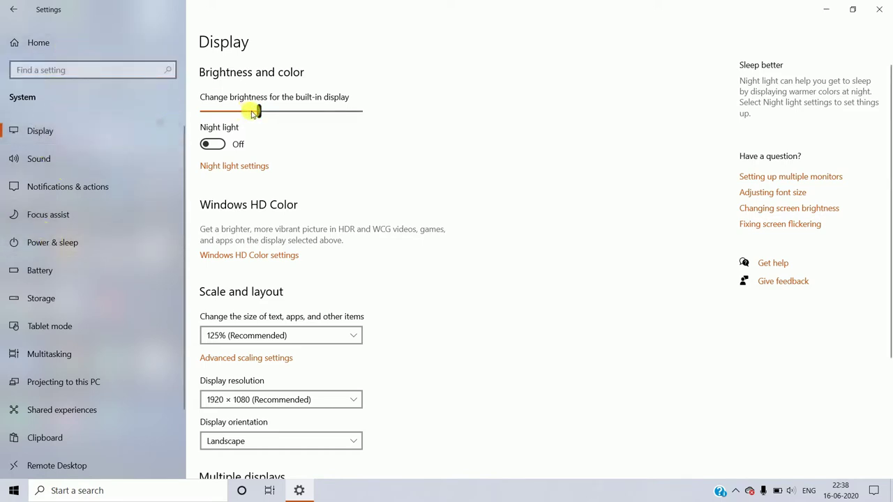
# Raise the built-in display's brightness slightly, and switch Night light on and back off.
pyautogui.moveTo(257, 111); pyautogui.dragTo(263, 133)
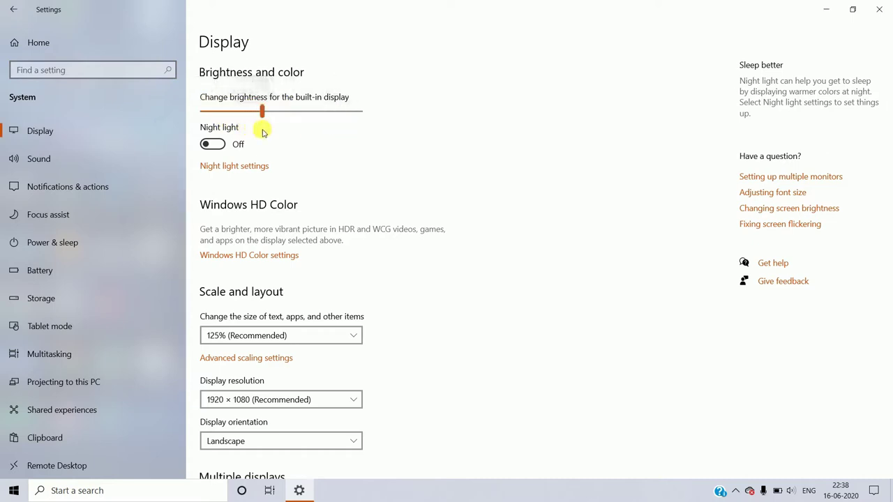
pyautogui.click(217, 146)
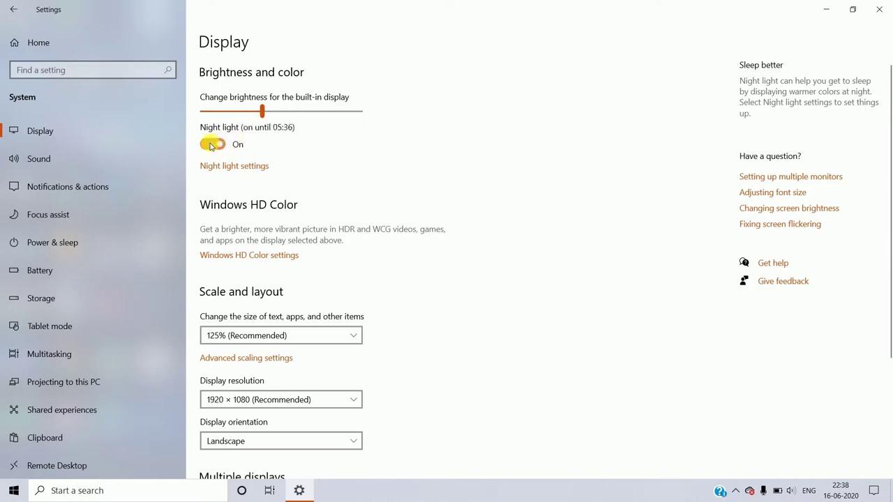
pyautogui.click(210, 145)
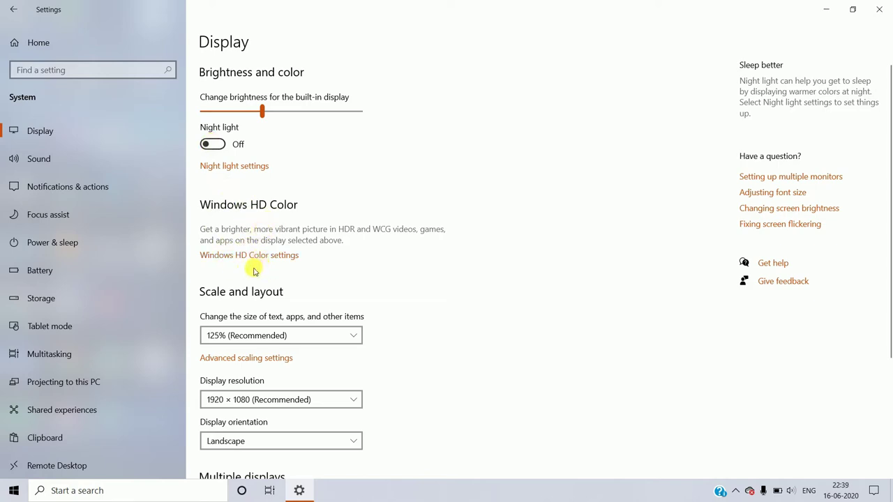
# Examine the scaling setting for the size of text, apps, and other items.
pyautogui.scroll(-2, 234, 300)
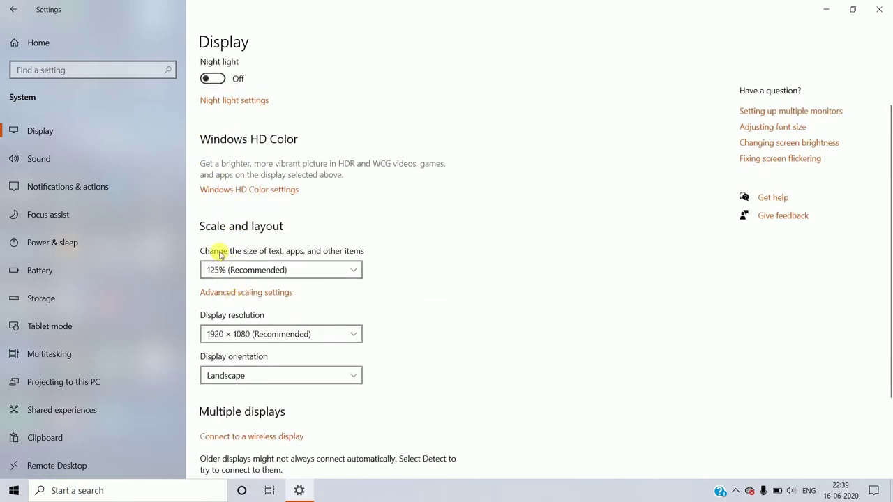
pyautogui.click(351, 272)
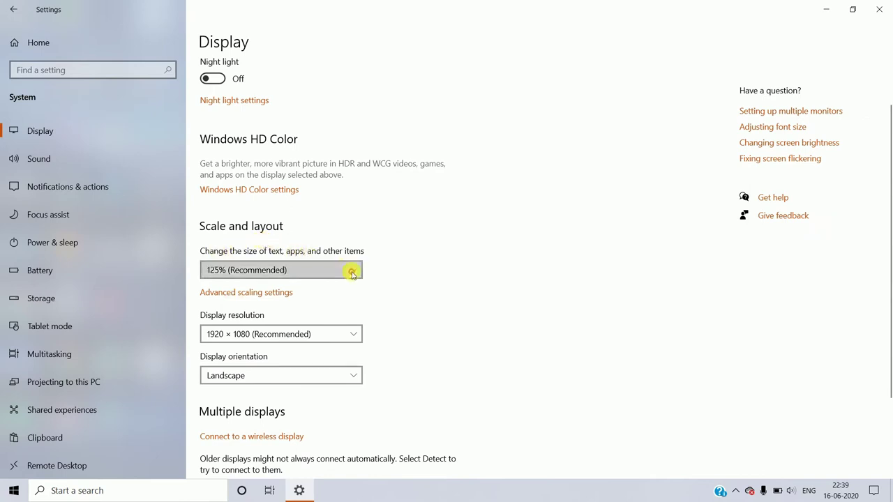
pyautogui.click(352, 273)
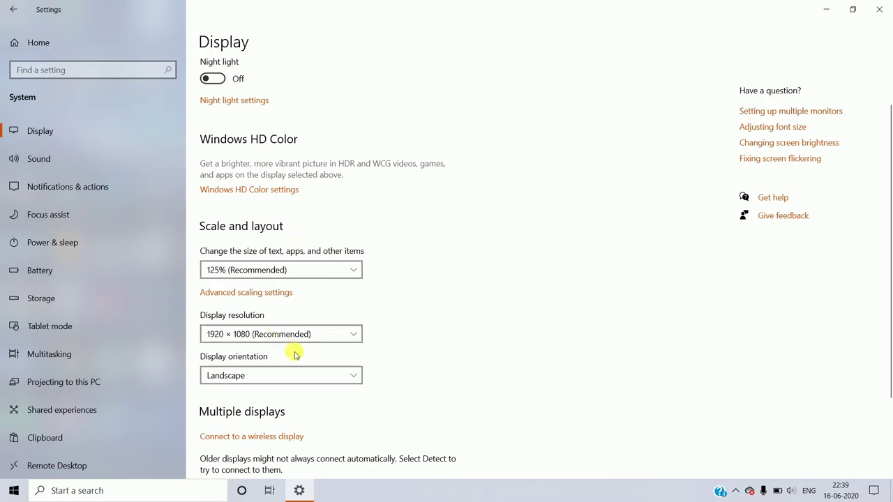
# Examine the available display resolutions and orientations, choosing Landscape as the display orientation.
pyautogui.scroll(-1, 290, 318)
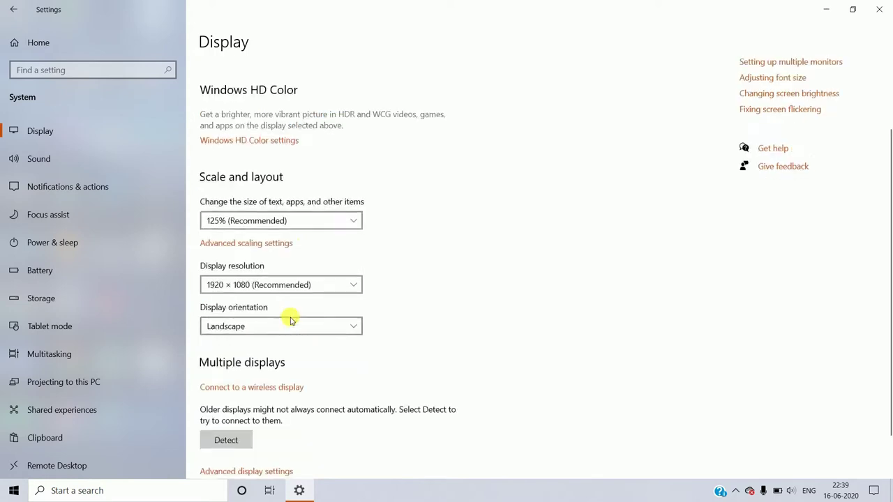
pyautogui.click(353, 285)
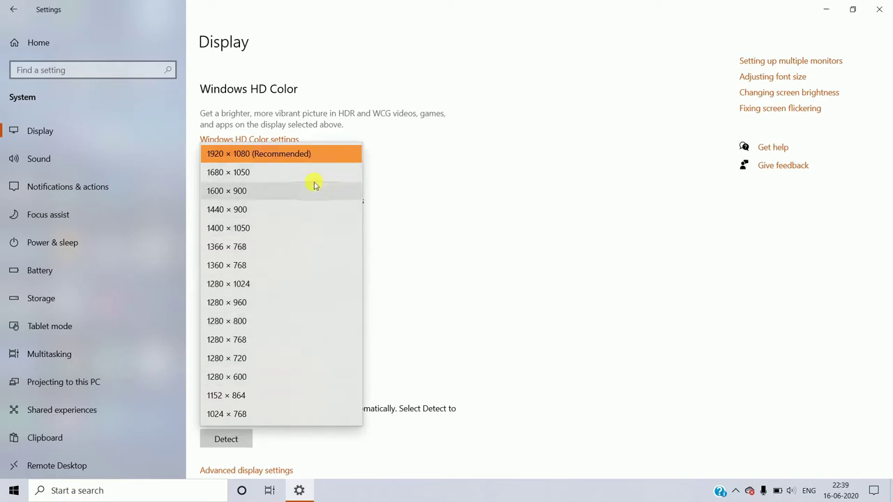
pyautogui.click(383, 184)
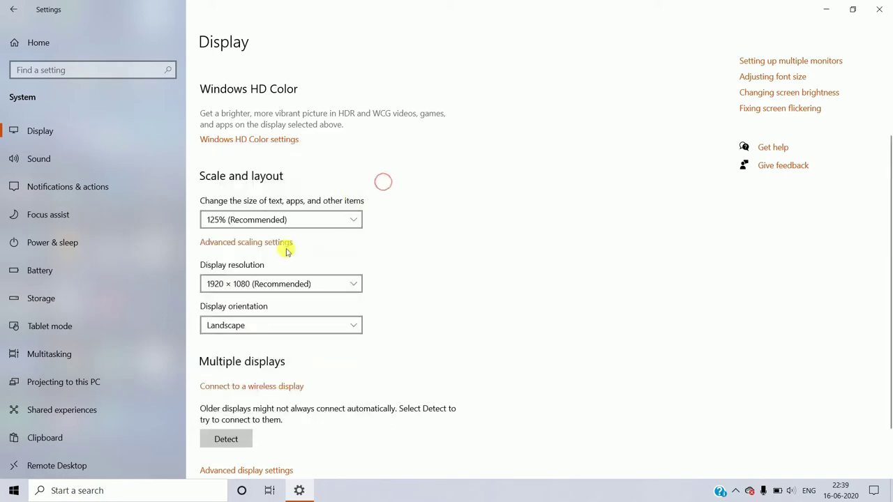
pyautogui.click(320, 328)
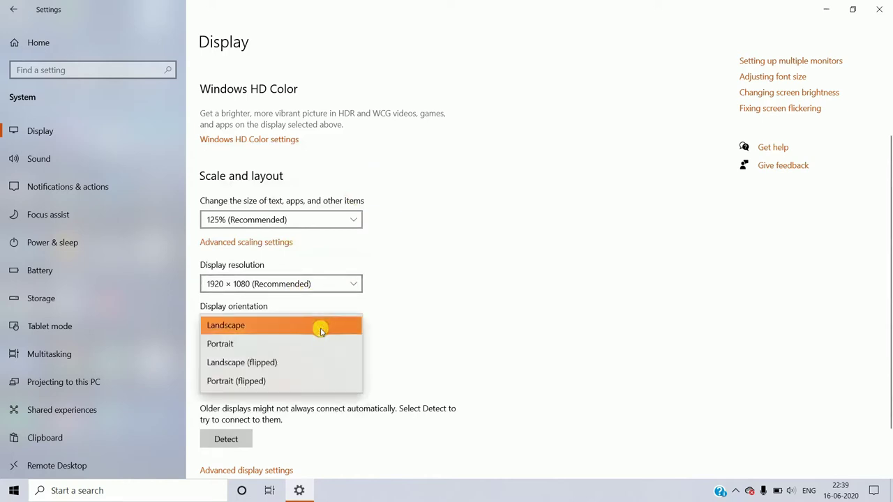
pyautogui.click(321, 331)
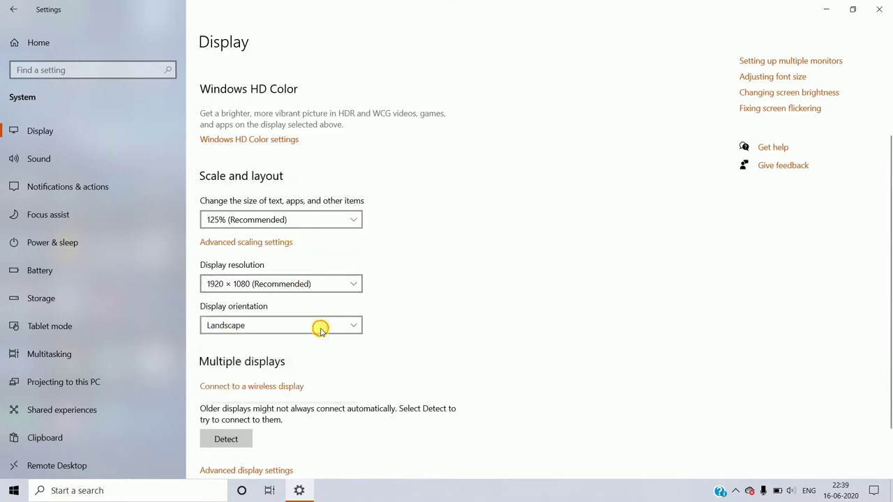
# View the display information in the advanced display settings and return to the Display page.
pyautogui.scroll(-2, 292, 377)
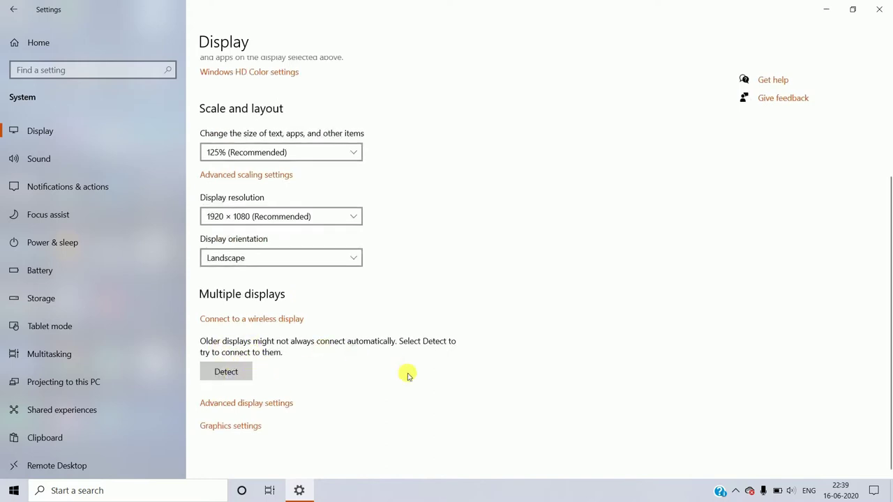
pyautogui.click(261, 405)
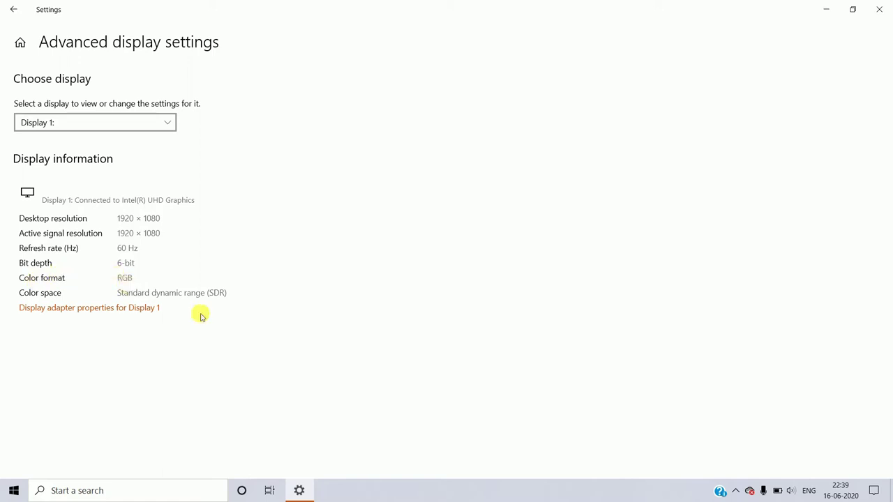
pyautogui.click(18, 8)
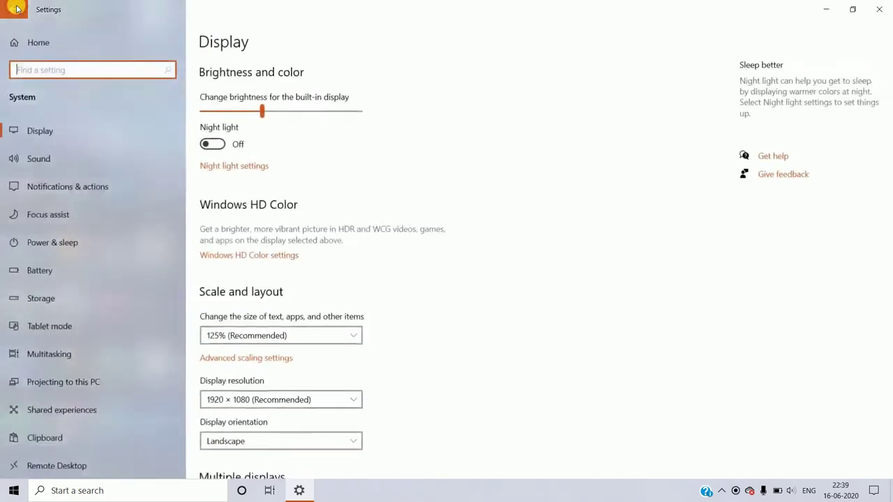
# View the graphics performance preferences in Graphics settings, then return to the Display page.
pyautogui.scroll(-3, 298, 359)
pyautogui.scroll(-1, 298, 360)
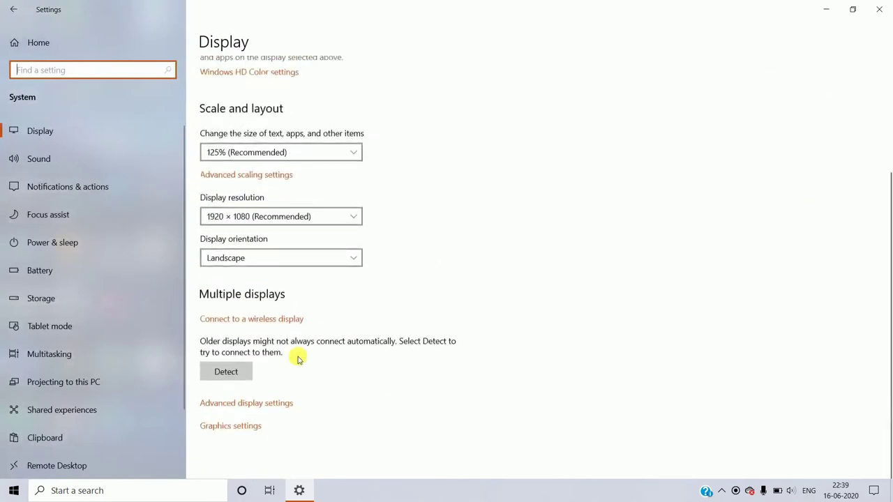
pyautogui.click(232, 427)
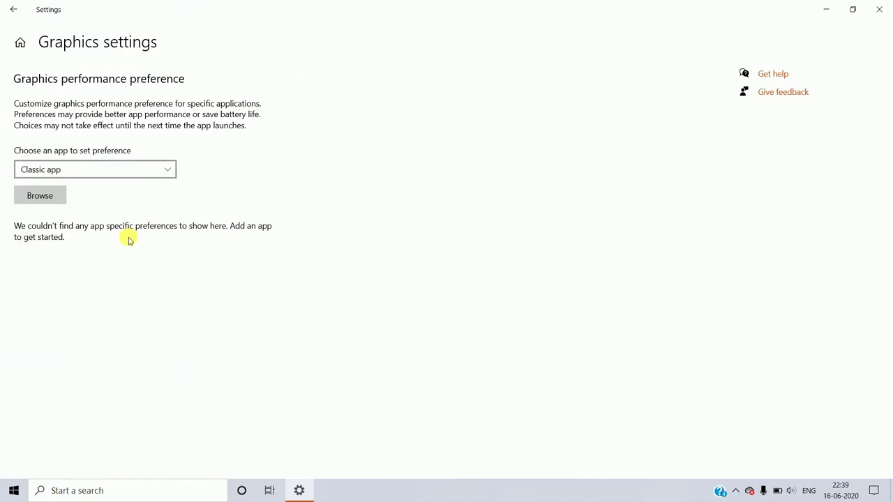
pyautogui.hotkey('alt', 'Left')
pyautogui.scroll(-3, 339, 309)
pyautogui.scroll(3, 340, 309)
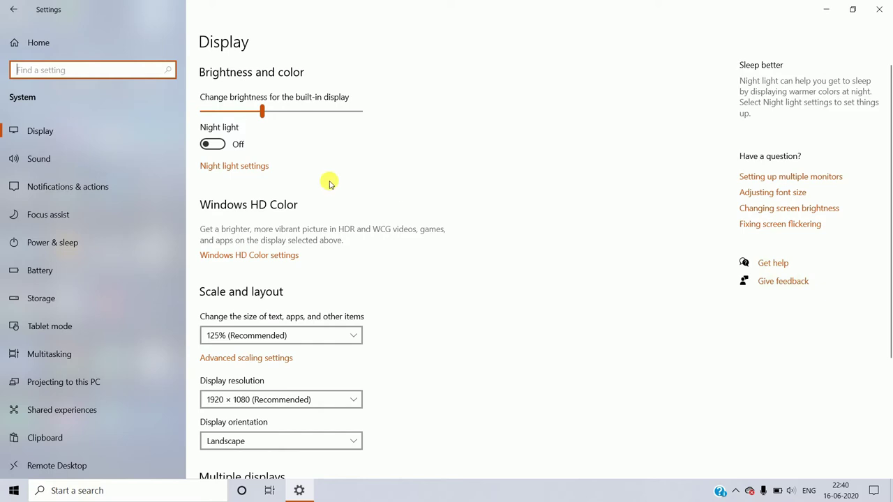
# Open the Sound settings, check the output device choice, and set the master volume to 34.
pyautogui.click(68, 160)
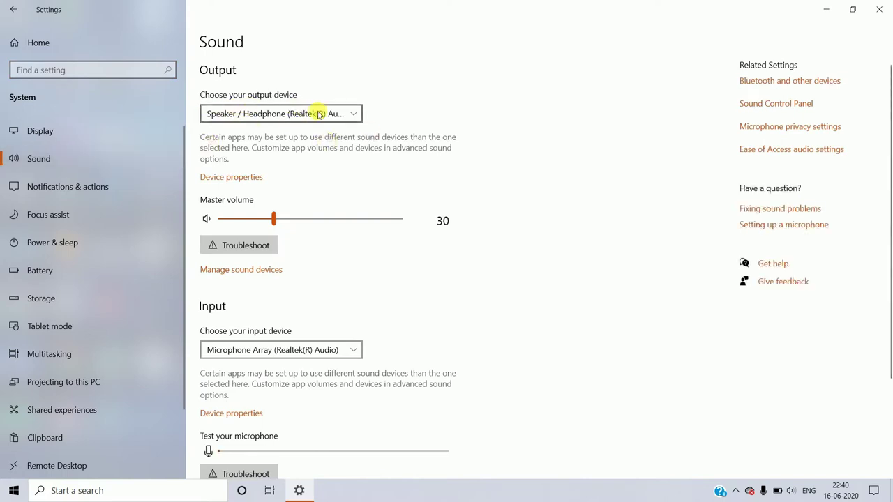
pyautogui.click(350, 116)
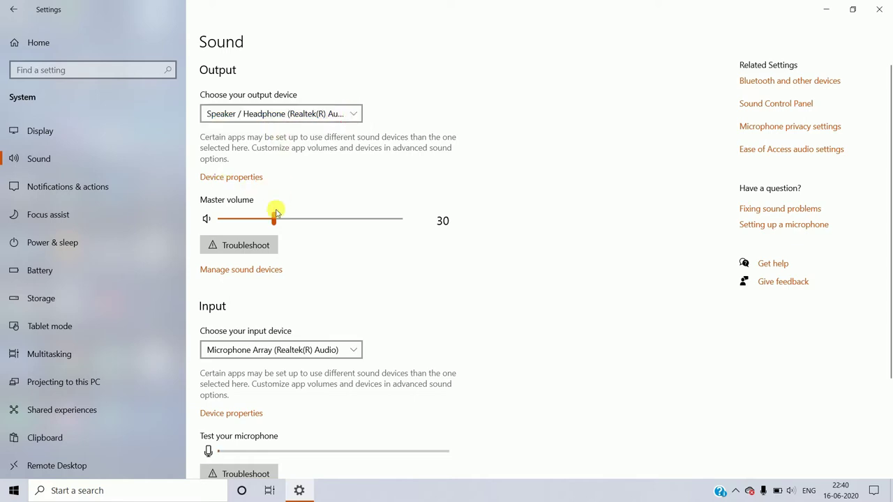
pyautogui.moveTo(274, 218)
pyautogui.mouseDown()
pyautogui.moveTo(290, 217)
pyautogui.moveTo(266, 217)
pyautogui.moveTo(281, 217)
pyautogui.mouseUp()
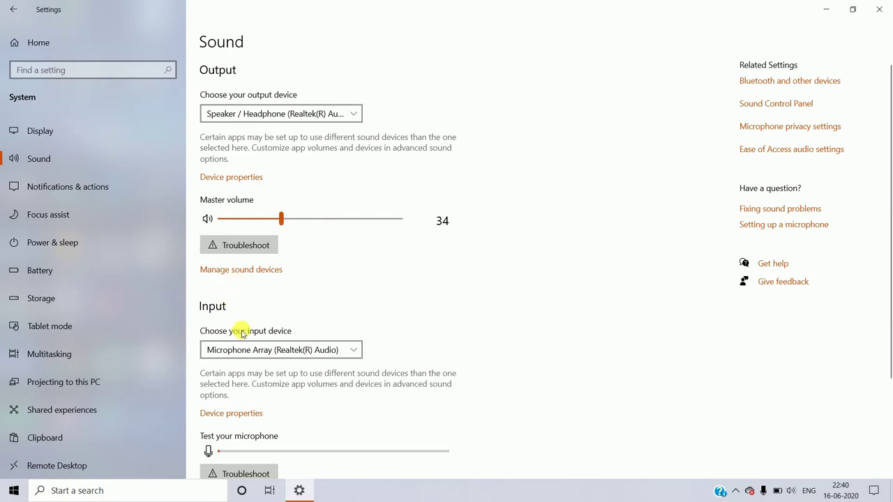
# Examine the input device choice and the microphone options in the Sound settings.
pyautogui.scroll(-2, 241, 332)
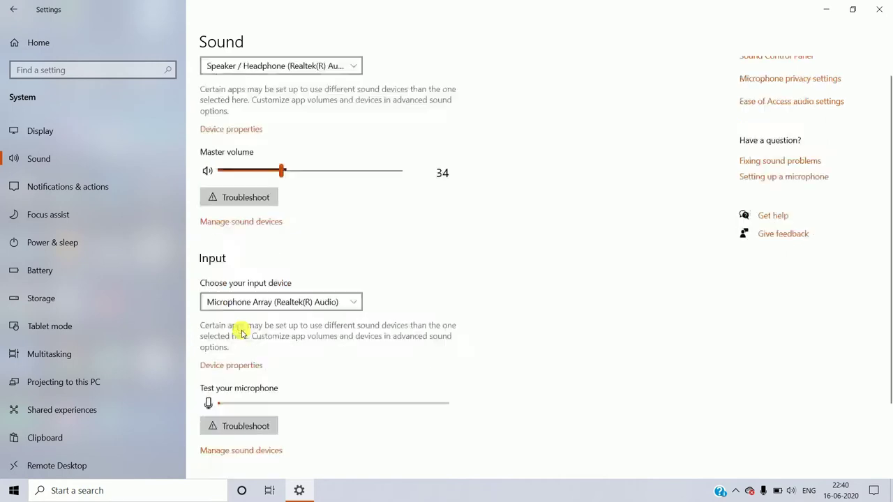
pyautogui.click(354, 290)
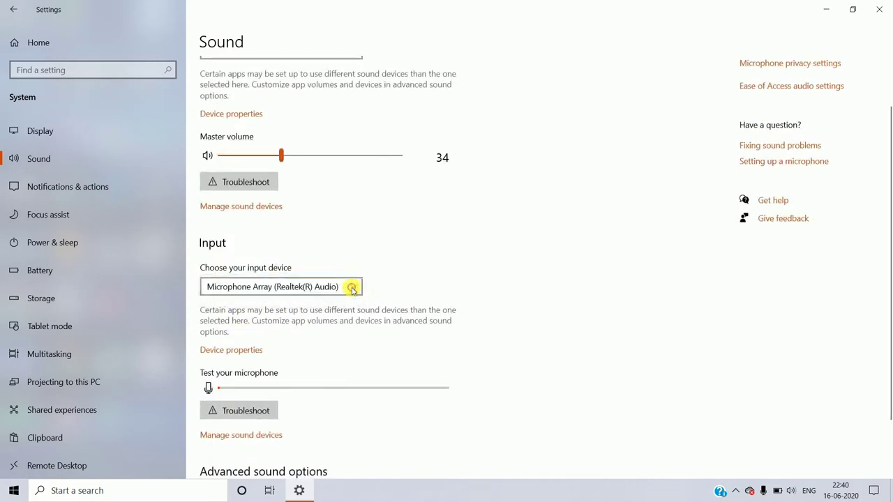
pyautogui.scroll(-1, 244, 382)
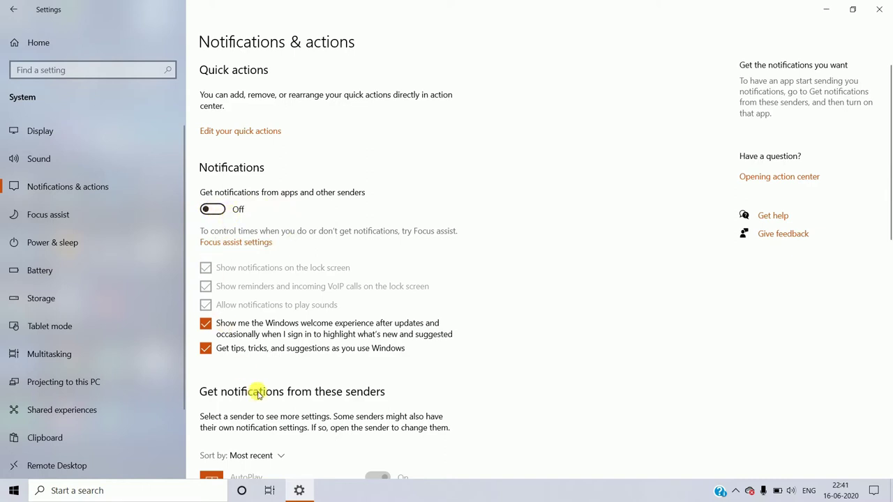
# Turn on notifications from apps and other senders in the Notifications & actions settings.
pyautogui.scroll(-1, 257, 393)
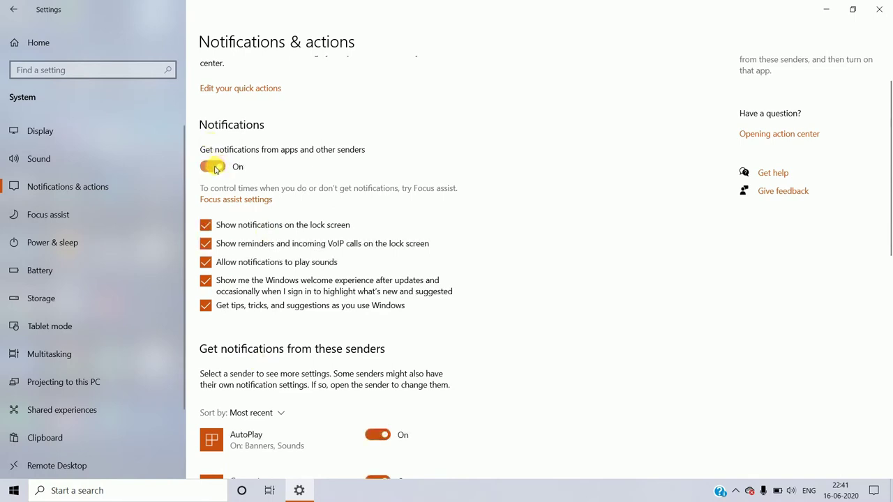
# Look through the list of app senders and their notification switches in the Notifications & actions settings.
pyautogui.scroll(-3, 256, 223)
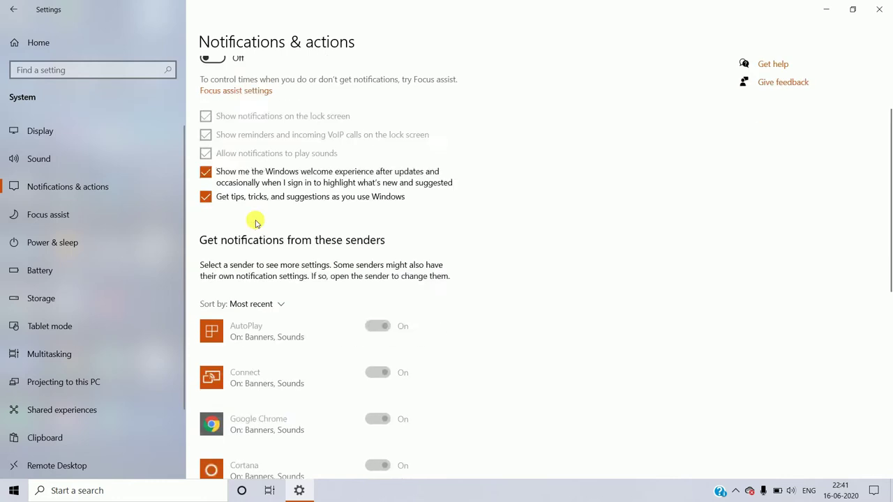
pyautogui.scroll(-5, 321, 236)
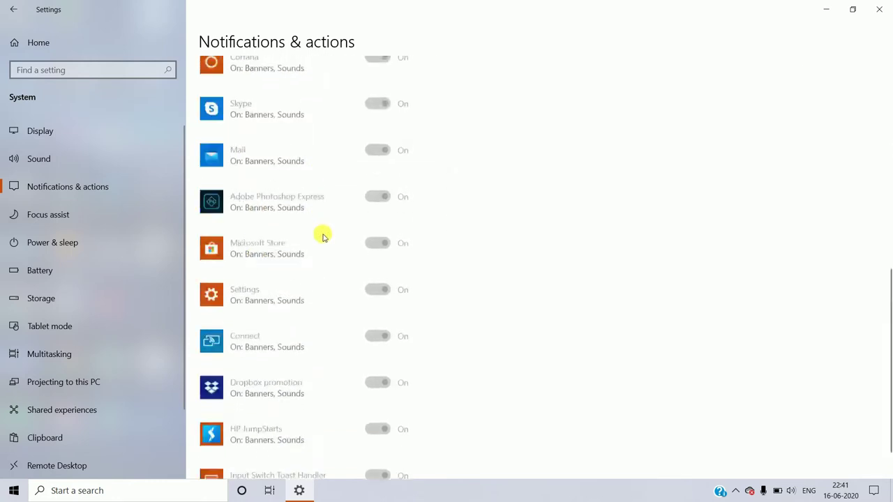
pyautogui.scroll(5, 321, 233)
pyautogui.scroll(-5, 319, 233)
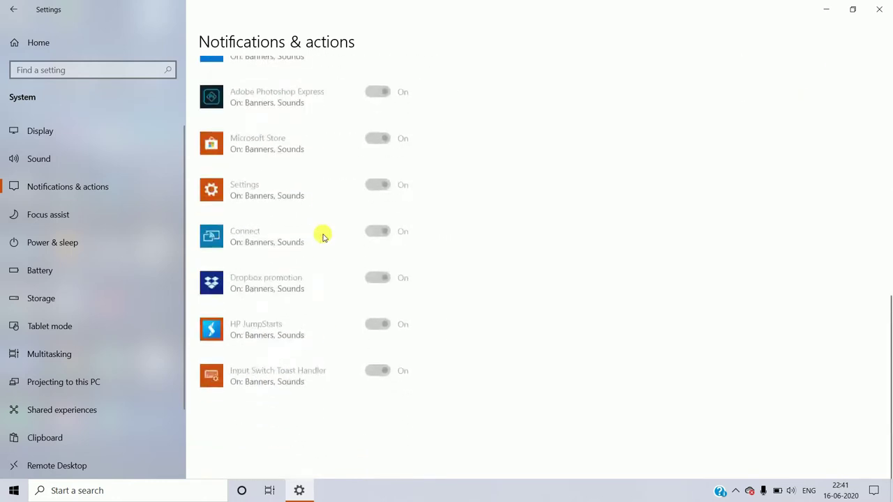
# Set Focus assist to Alarms only and review its automatic rules.
pyautogui.click(128, 218)
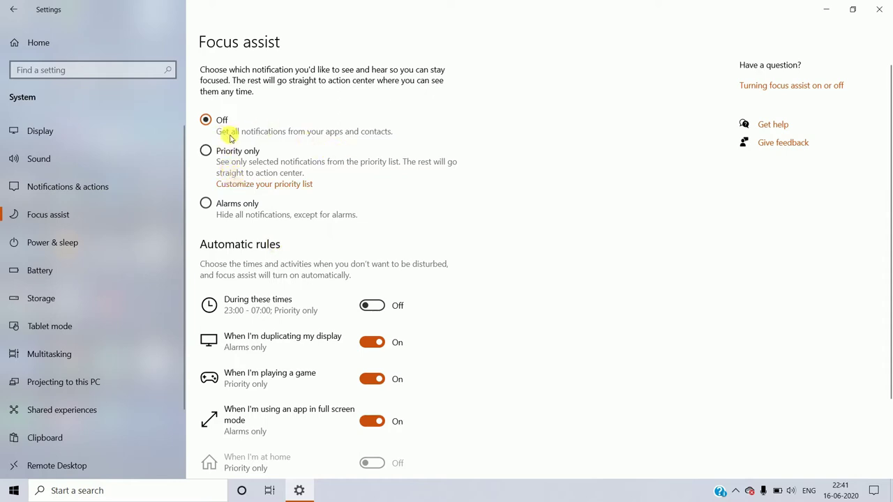
pyautogui.click(208, 204)
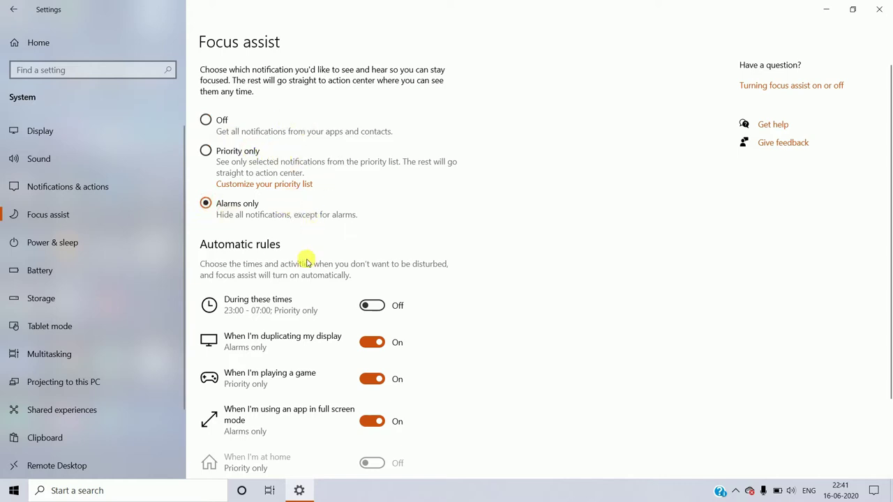
pyautogui.scroll(-3, 294, 326)
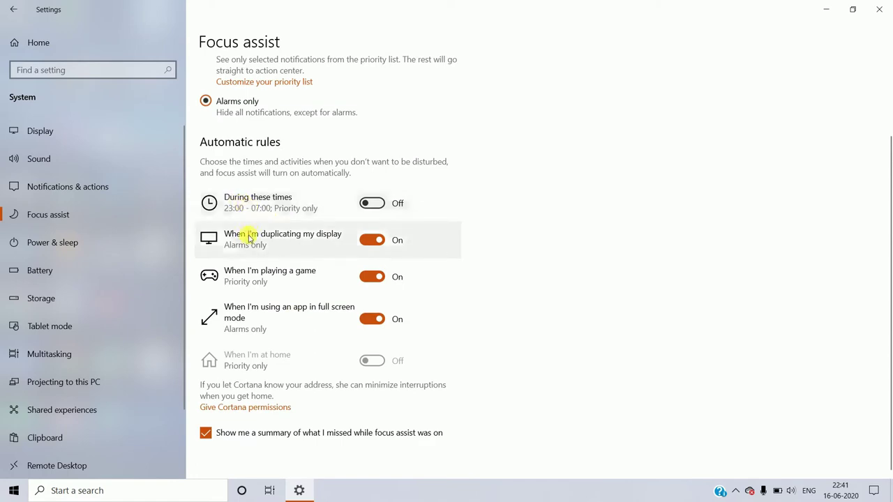
pyautogui.scroll(-1, 262, 372)
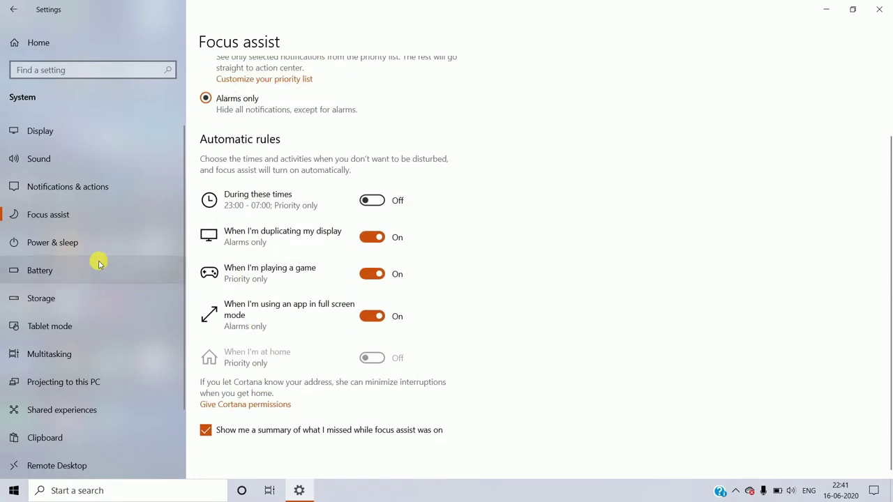
# View the screen and sleep timeouts in Power & sleep, then examine the battery saver options in the Battery settings.
pyautogui.click(78, 235)
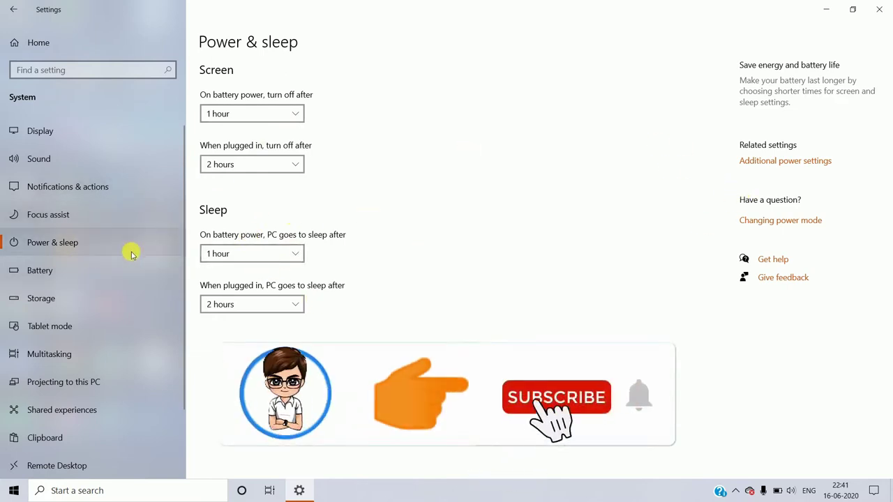
pyautogui.click(96, 282)
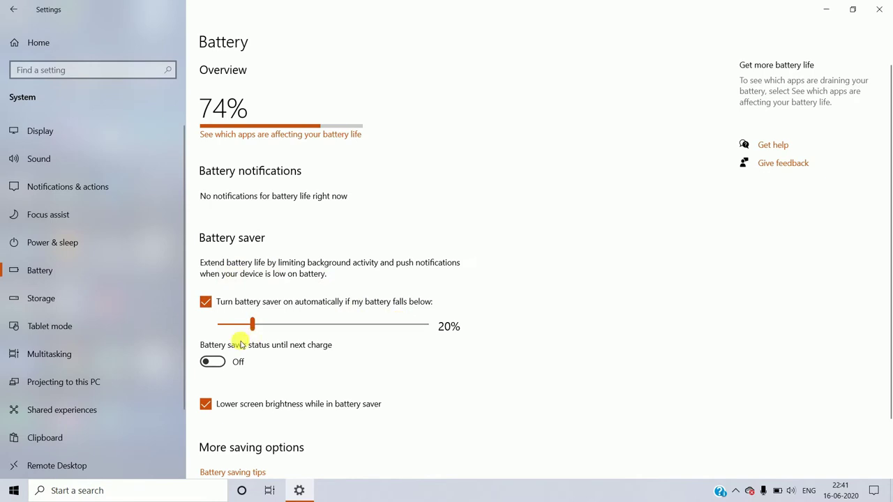
pyautogui.scroll(-1, 273, 371)
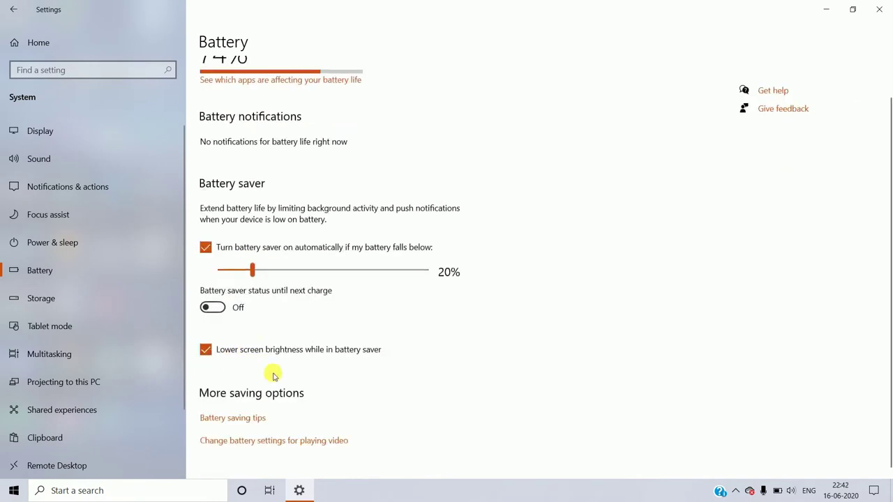
pyautogui.scroll(-1, 294, 410)
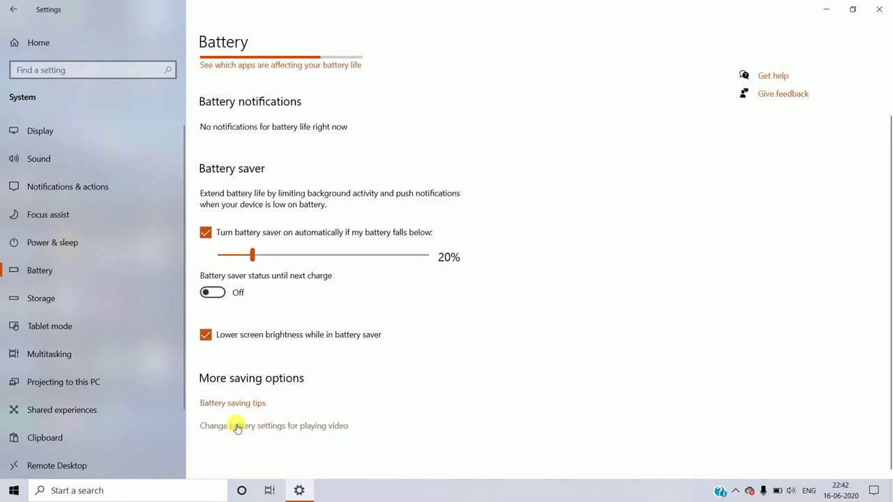
# Examine the Windows (C:) storage usage by category and the additional storage options in the Storage settings.
pyautogui.click(117, 299)
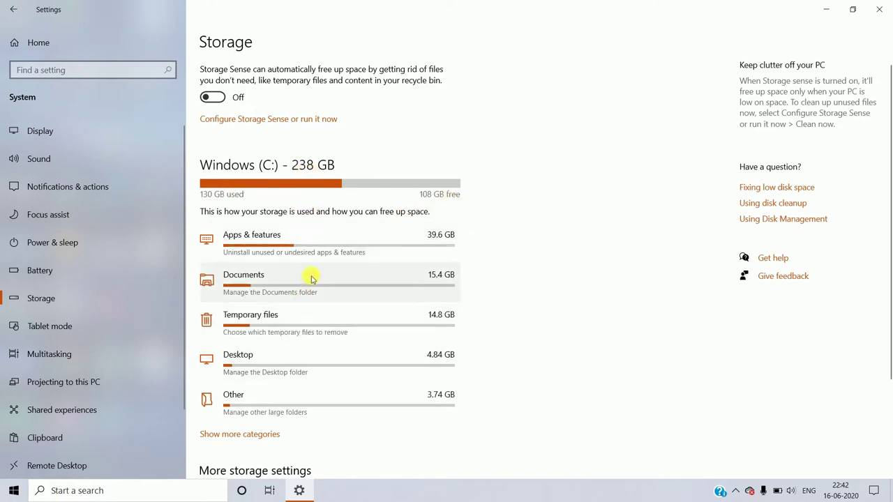
pyautogui.scroll(-2, 315, 426)
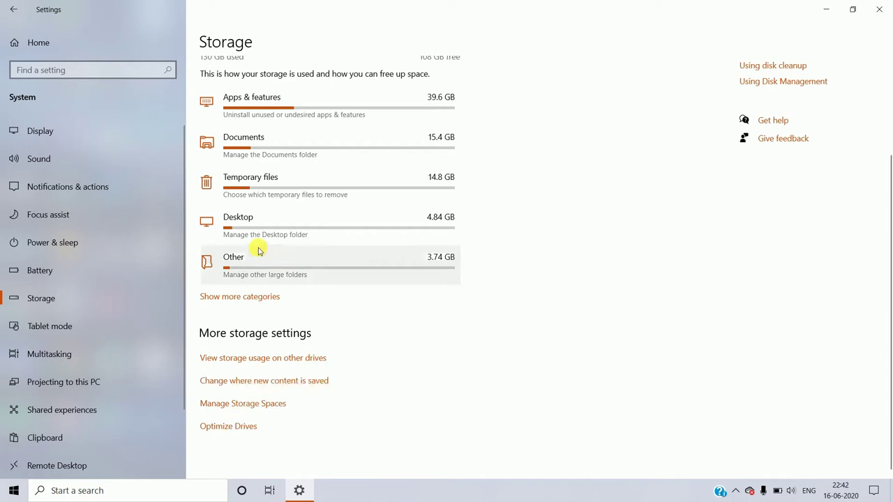
# View the Tablet mode settings, then check the Tablet mode quick action in the action center and close it.
pyautogui.click(120, 324)
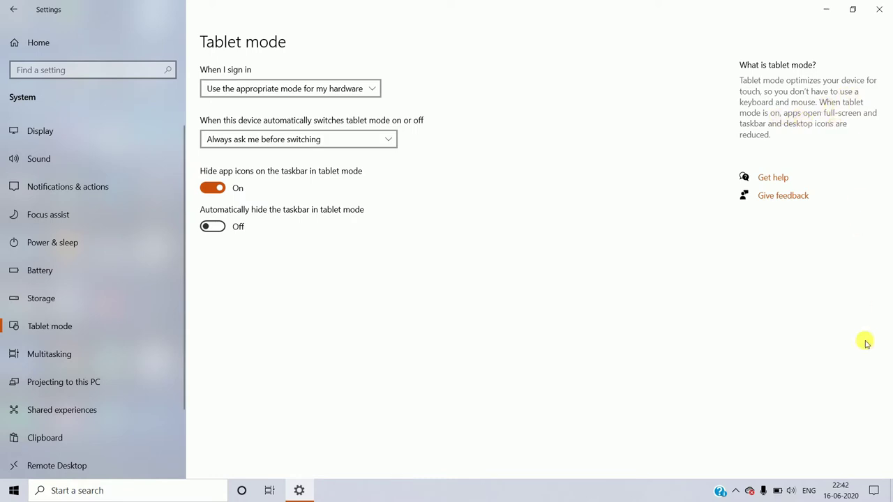
pyautogui.click(872, 494)
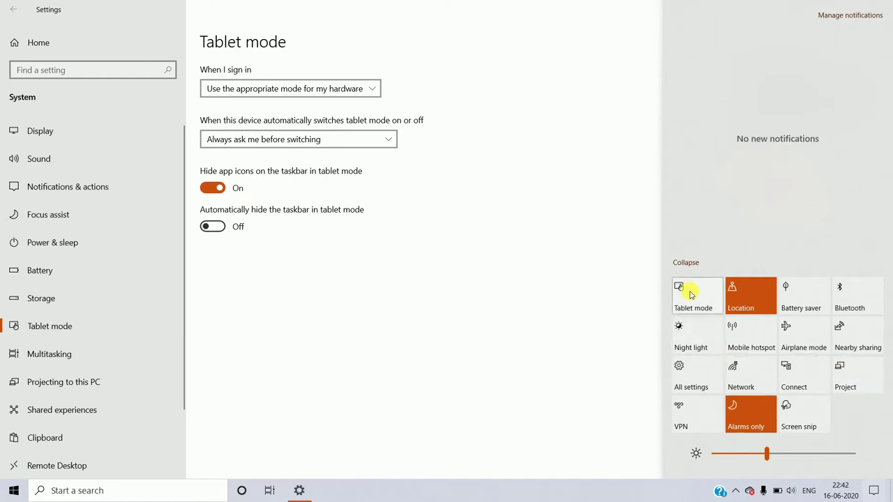
pyautogui.click(882, 499)
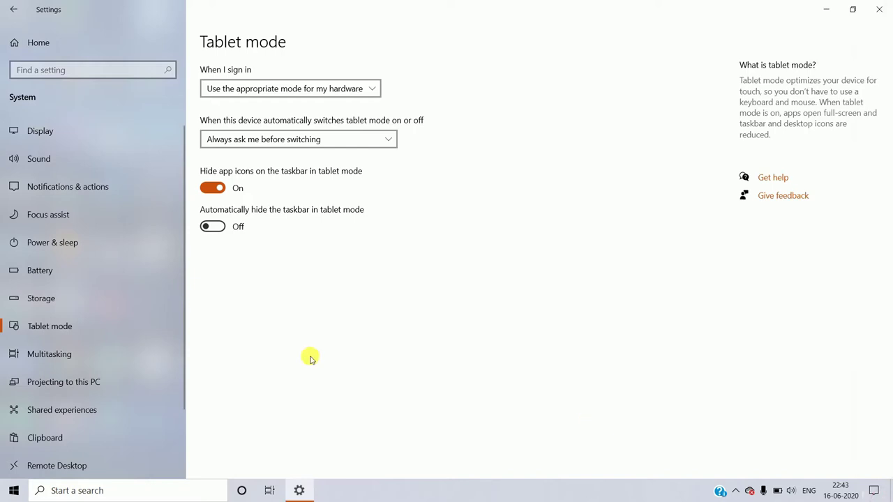
# Examine the snap windows, timeline, and virtual desktop options in the Multitasking settings.
pyautogui.click(125, 353)
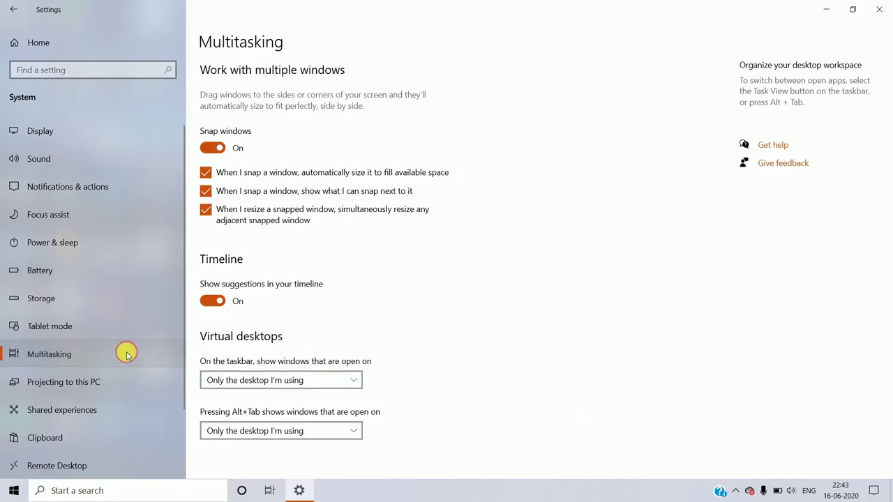
pyautogui.scroll(-1, 324, 291)
pyautogui.scroll(2, 323, 289)
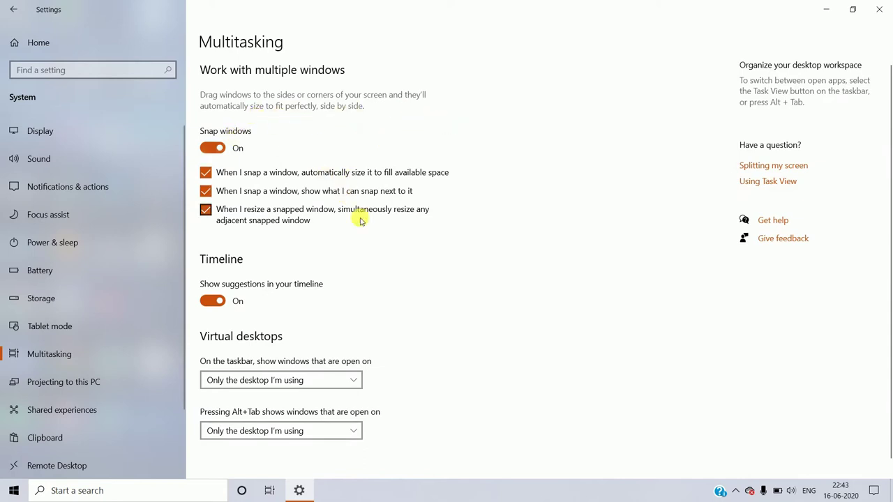
pyautogui.scroll(-1, 353, 290)
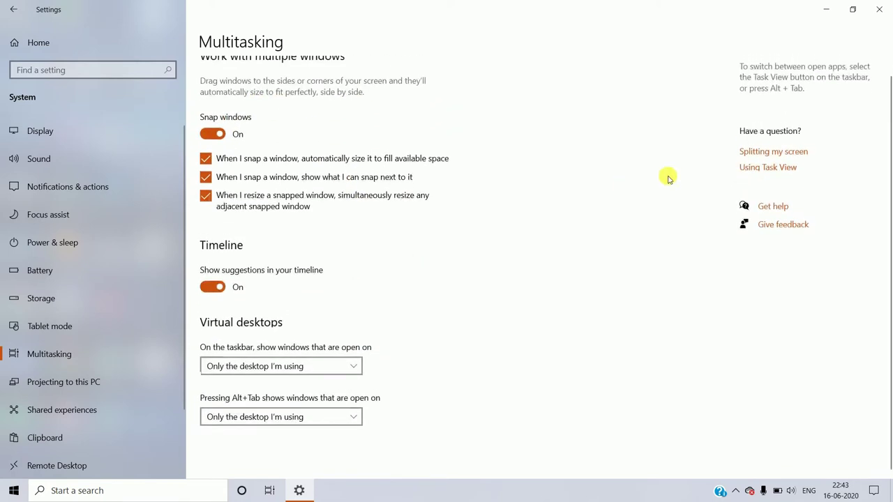
# View the Projecting to this PC options, then examine nearby sharing and cross-device sharing in Shared experiences.
pyautogui.click(120, 376)
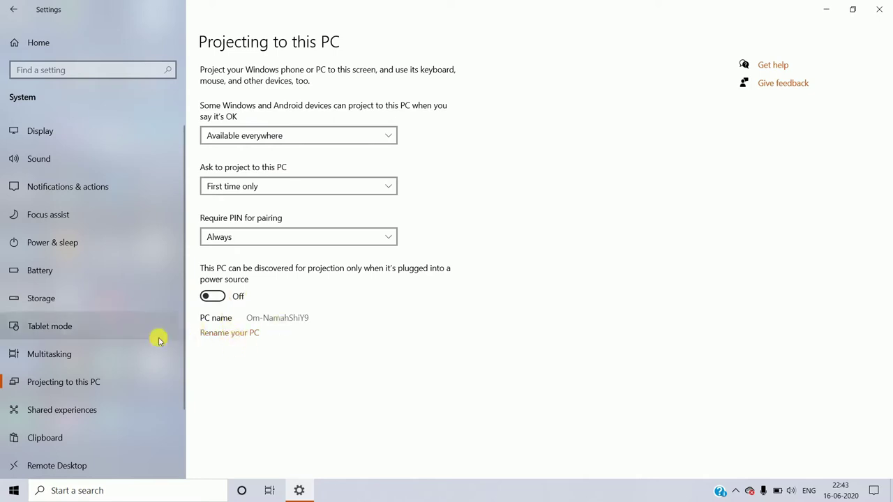
pyautogui.click(84, 409)
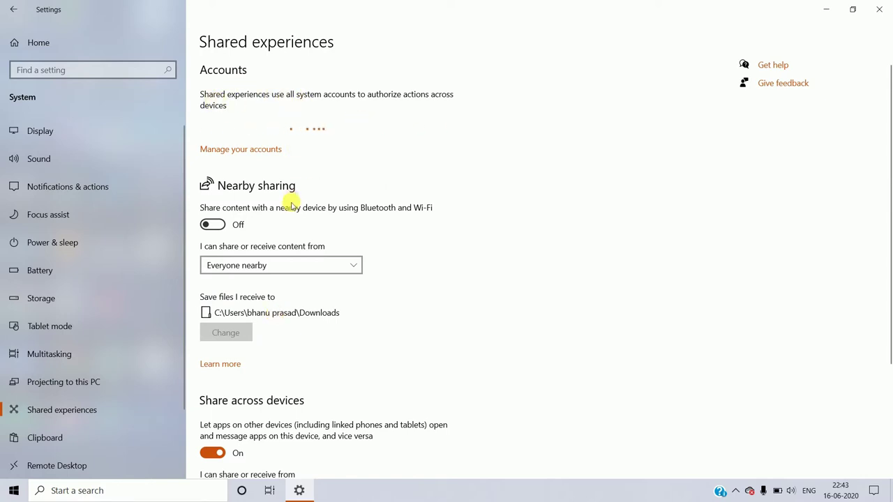
pyautogui.scroll(-1, 291, 204)
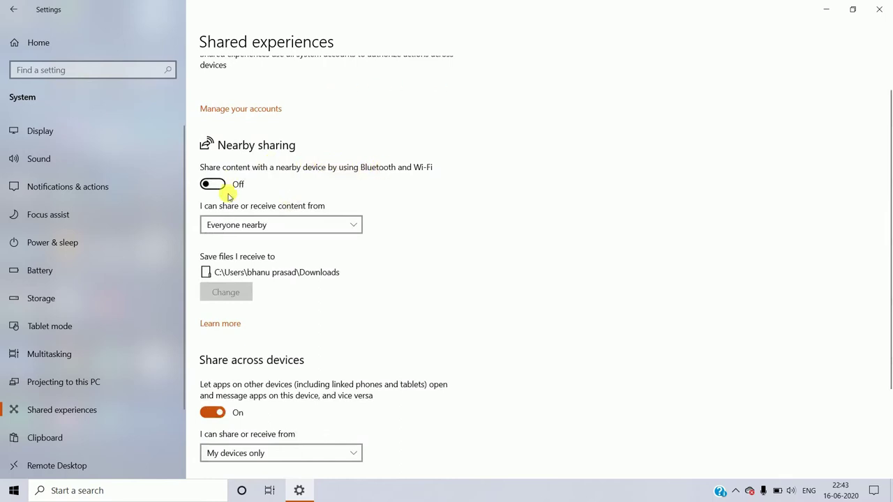
pyautogui.scroll(-3, 286, 261)
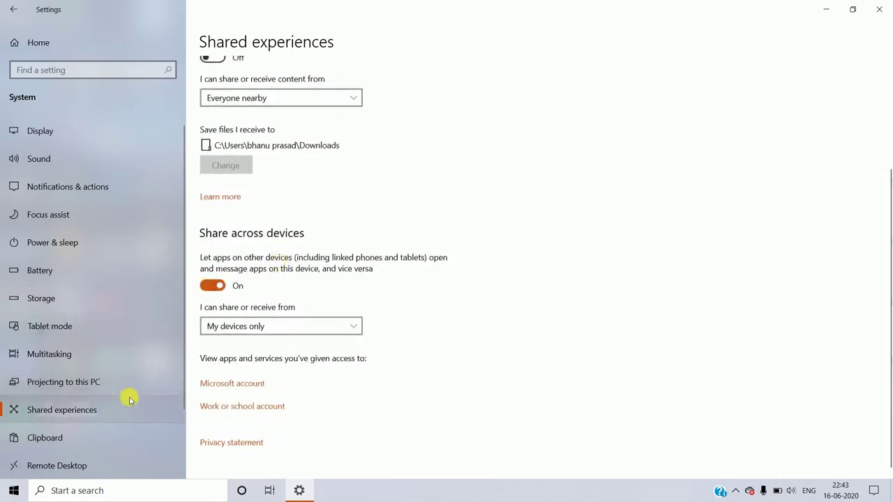
# View the remaining System pages: Clipboard, Remote Desktop, and About.
pyautogui.click(123, 434)
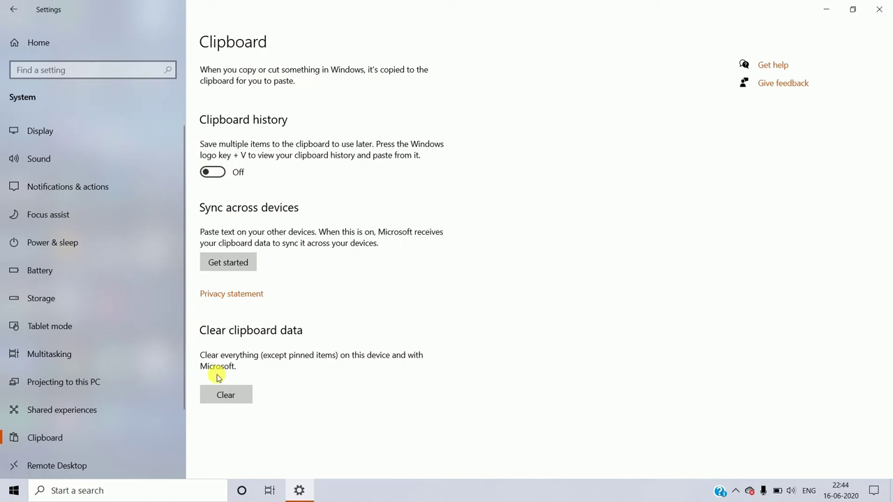
pyautogui.scroll(-2, 77, 457)
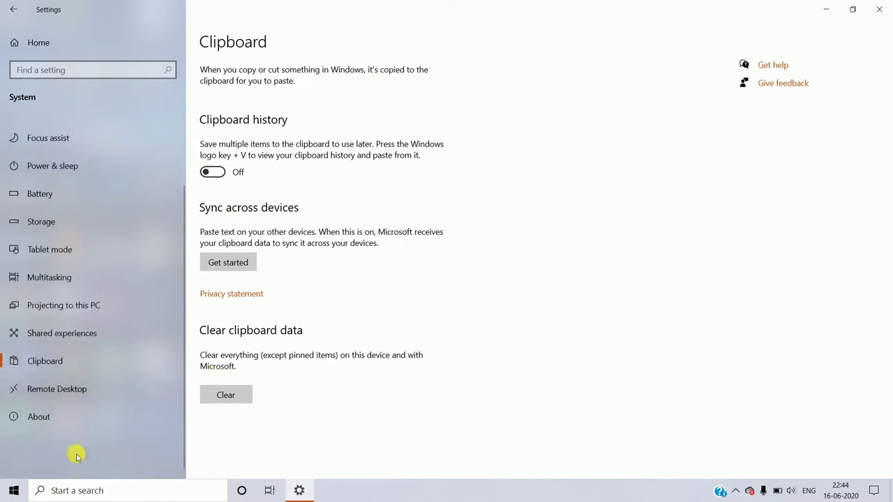
pyautogui.click(95, 382)
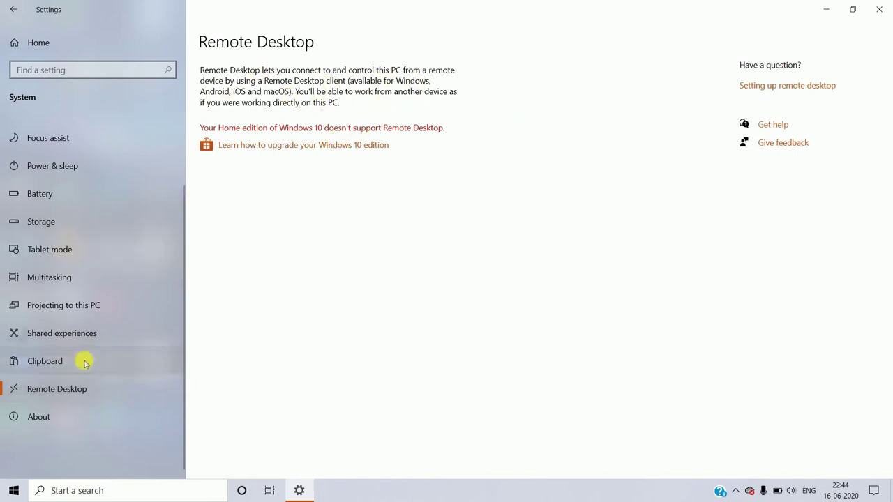
pyautogui.click(39, 419)
# Return to the Settings home and view the Bluetooth, Printers & scanners, and Mouse pages of the Devices category.
pyautogui.click(38, 42)
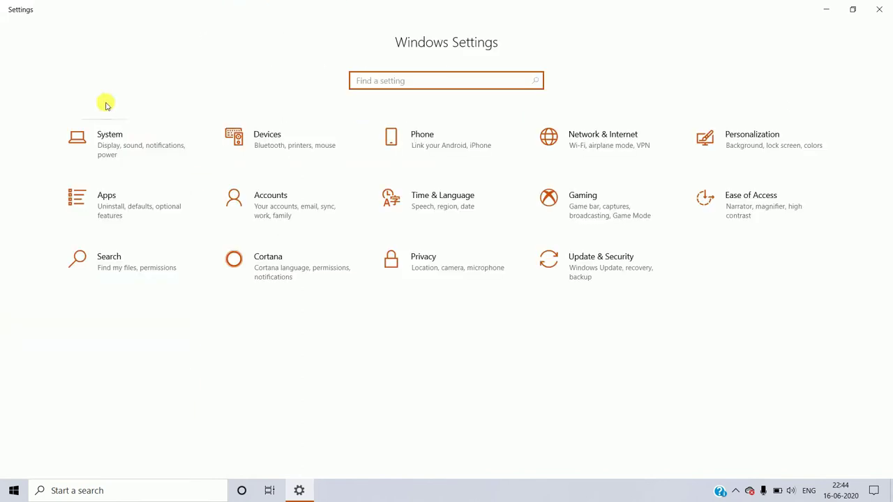
pyautogui.click(295, 147)
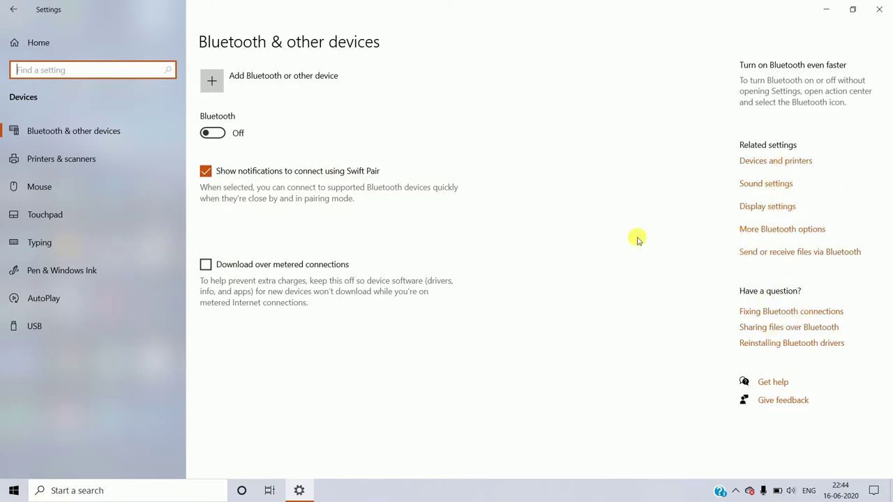
pyautogui.click(73, 166)
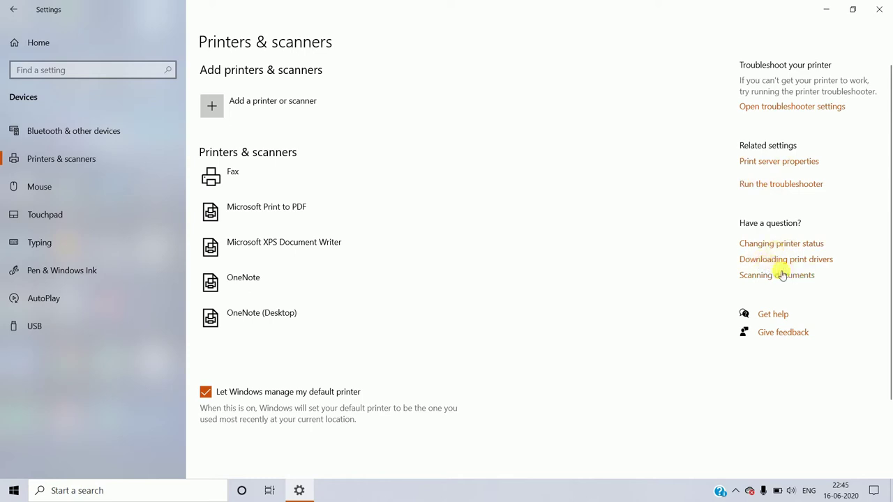
pyautogui.click(3, 189)
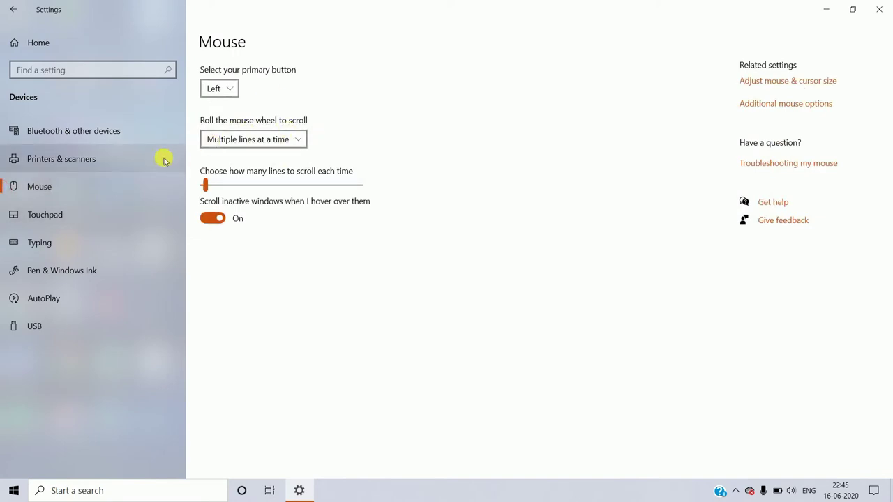
# Examine the Touchpad settings and check the touchpad sensitivity choices, keeping Medium sensitivity.
pyautogui.click(105, 224)
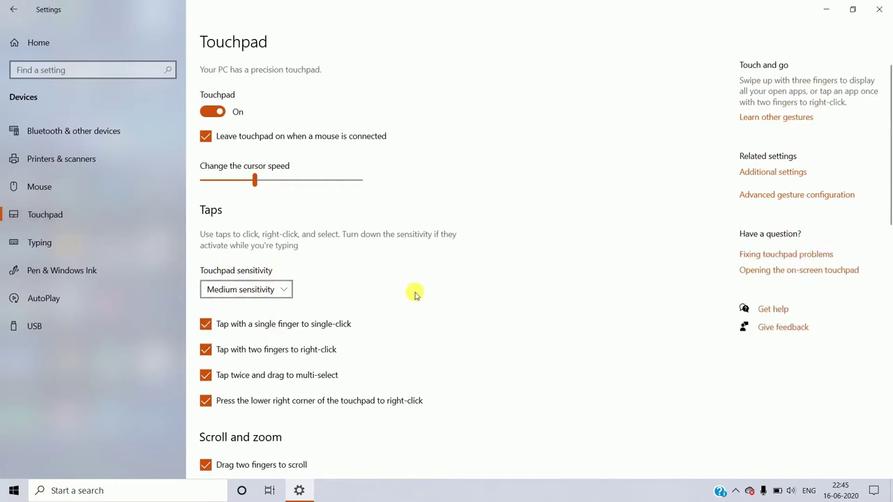
pyautogui.scroll(-3, 414, 293)
pyautogui.scroll(3, 415, 293)
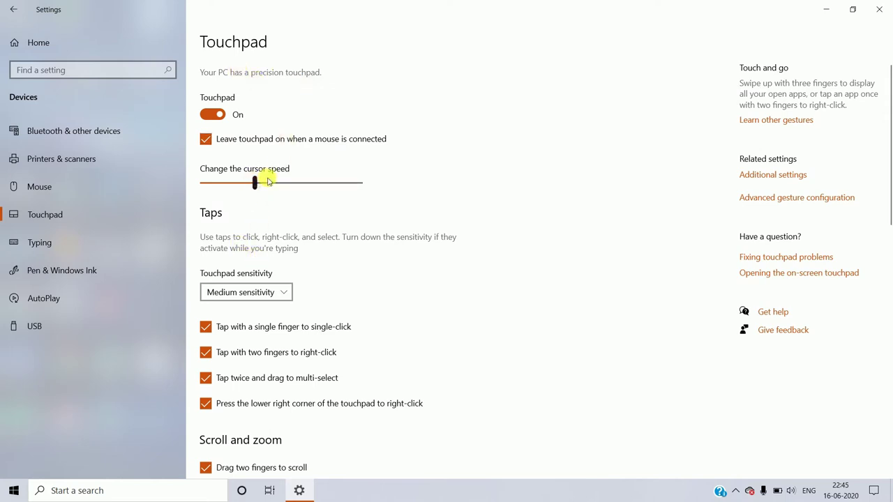
pyautogui.scroll(-1, 269, 277)
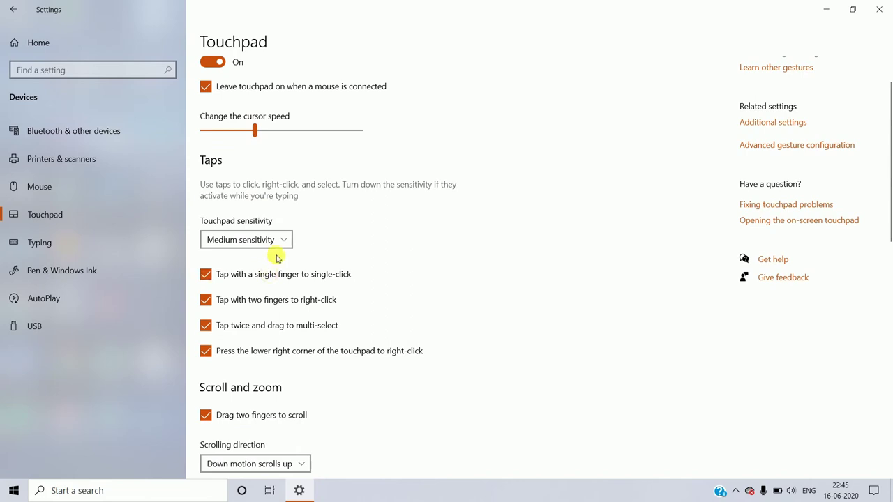
pyautogui.click(285, 239)
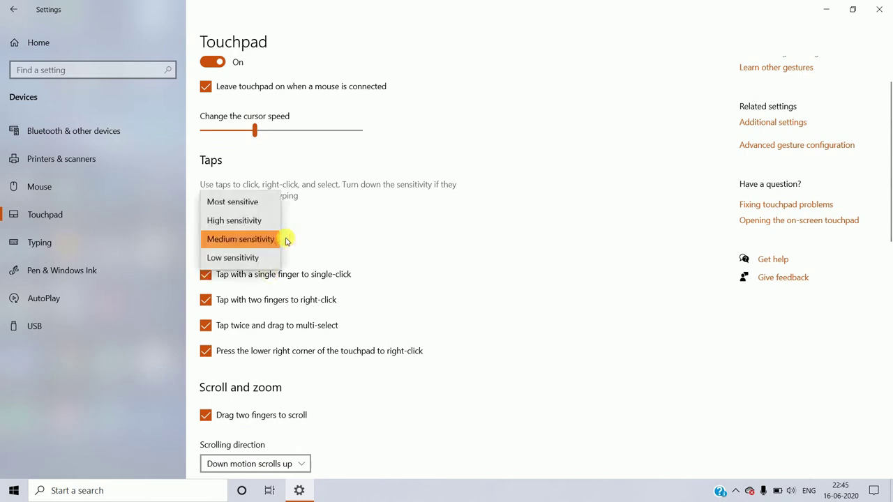
pyautogui.click(286, 241)
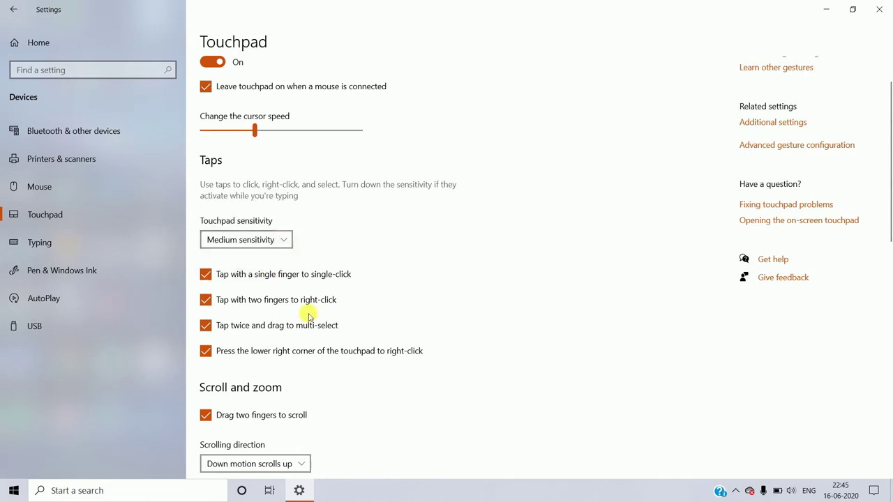
# Examine the rest of the Touchpad page, from taps and scrolling through three-finger and four-finger gestures to the reset option.
pyautogui.scroll(-3, 259, 343)
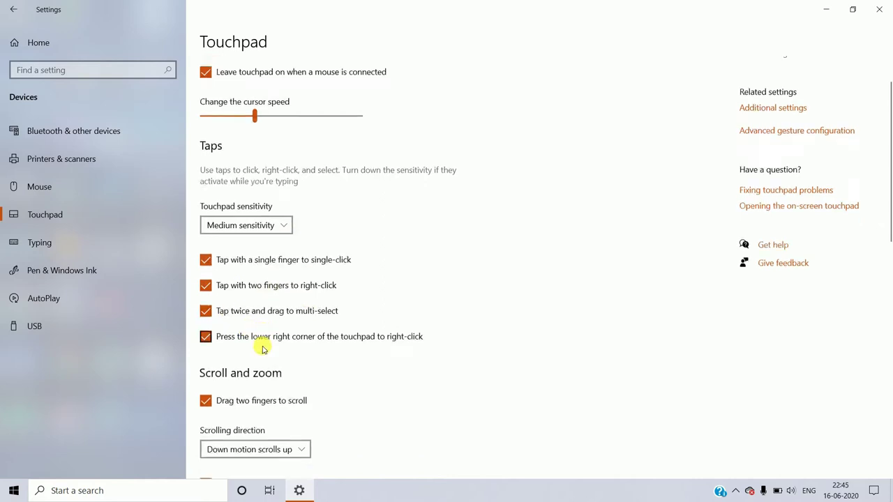
pyautogui.scroll(-8, 271, 401)
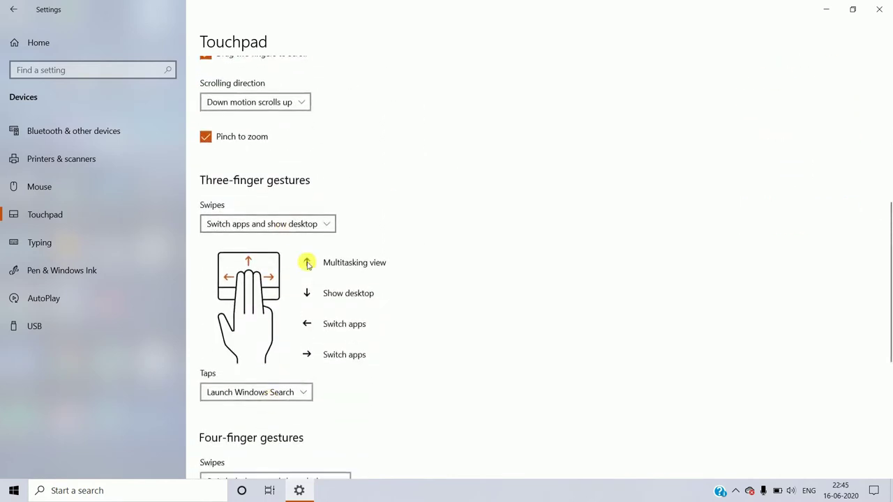
pyautogui.scroll(-1, 279, 299)
pyautogui.scroll(-1, 279, 293)
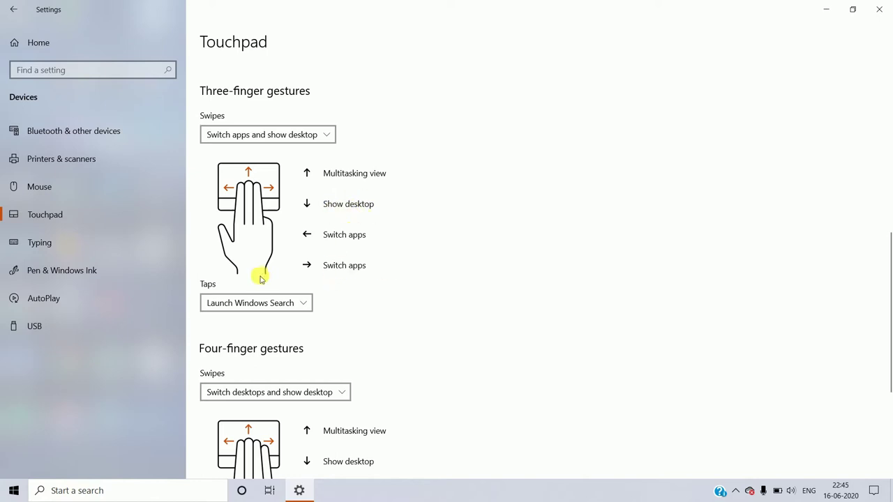
pyautogui.scroll(-5, 271, 340)
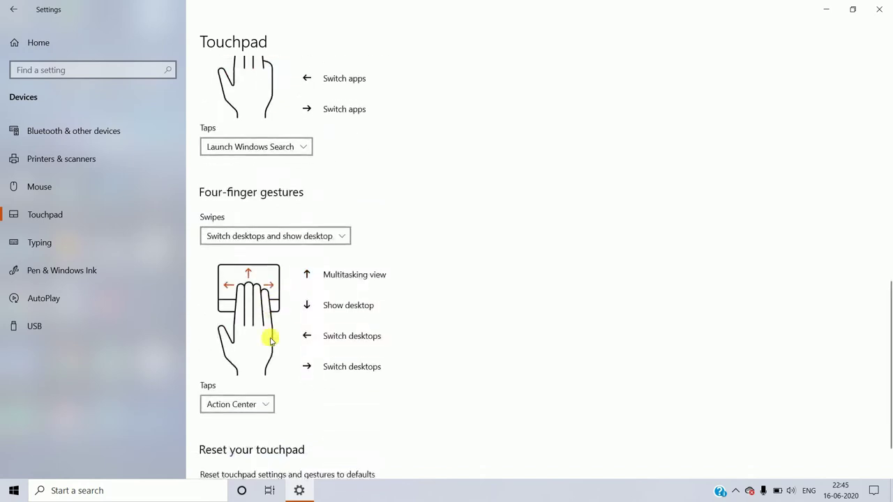
pyautogui.scroll(-1, 271, 340)
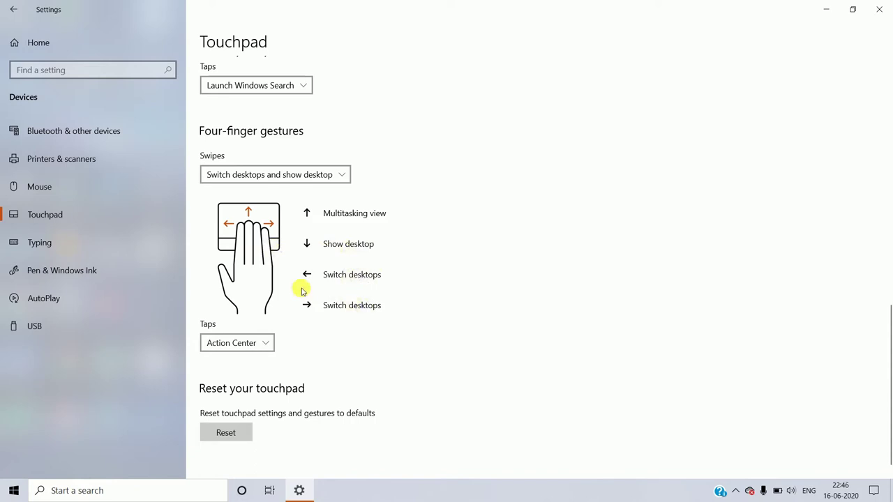
# View the Typing page, including the spelling, hardware keyboard, multilingual suggestion, and more keyboard settings sections.
pyautogui.click(49, 237)
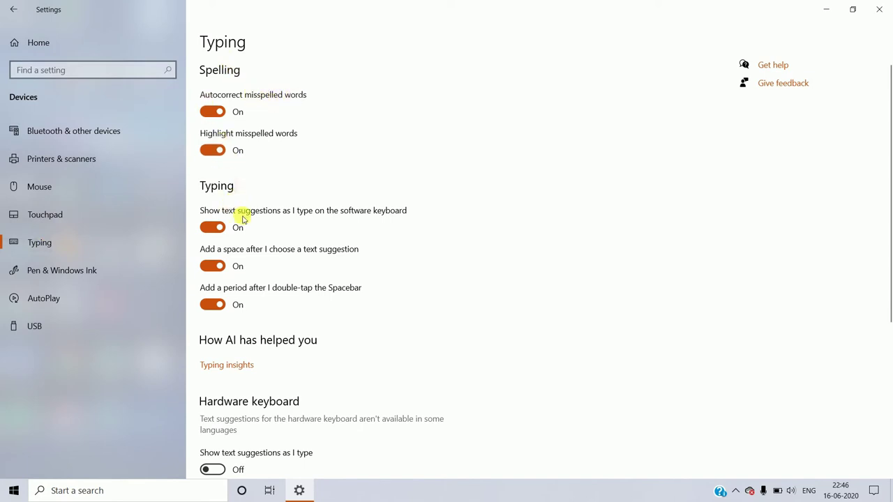
pyautogui.scroll(-3, 303, 303)
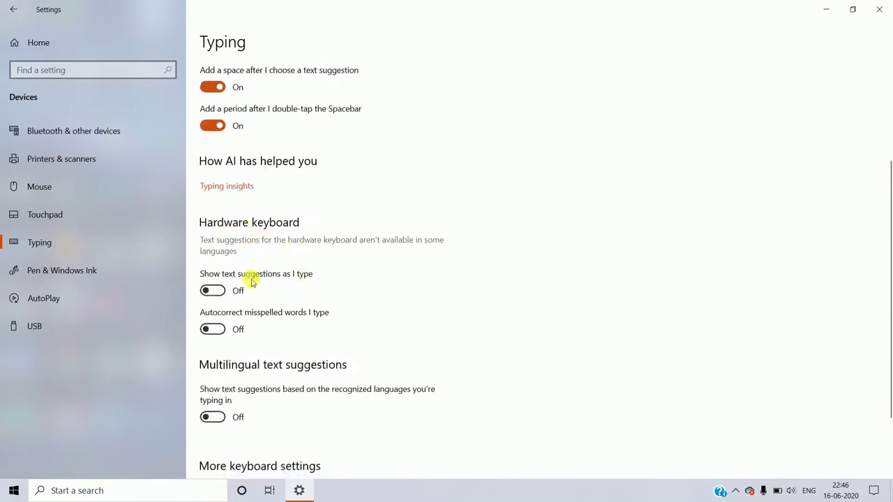
pyautogui.scroll(-2, 277, 284)
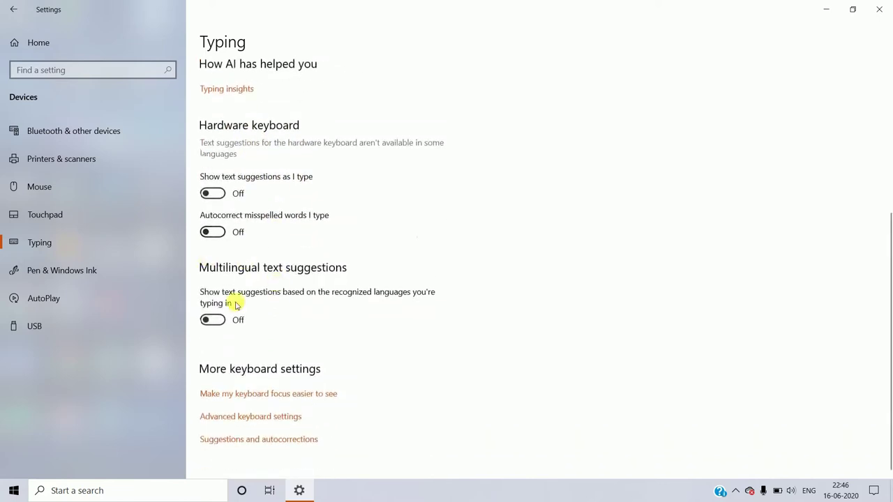
# Check the handwriting font choices in Pen & Windows Ink, keeping Segoe UI, and view the AutoPlay and USB pages.
pyautogui.click(98, 262)
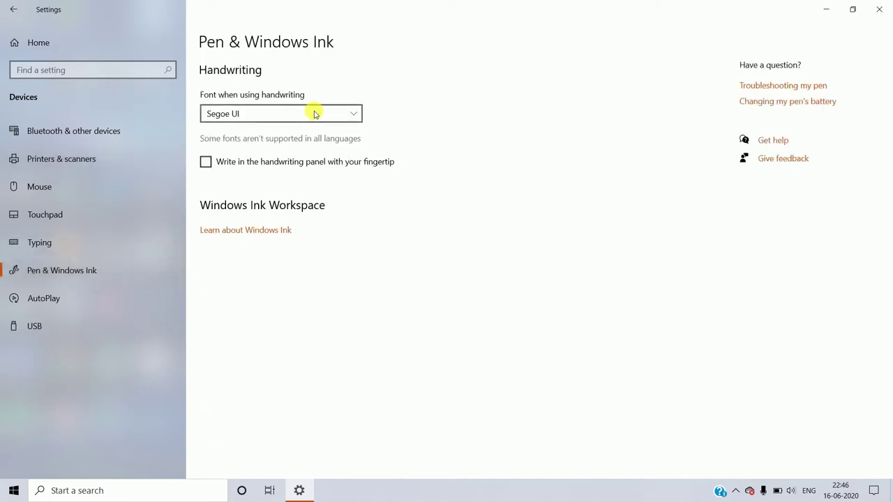
pyautogui.click(314, 114)
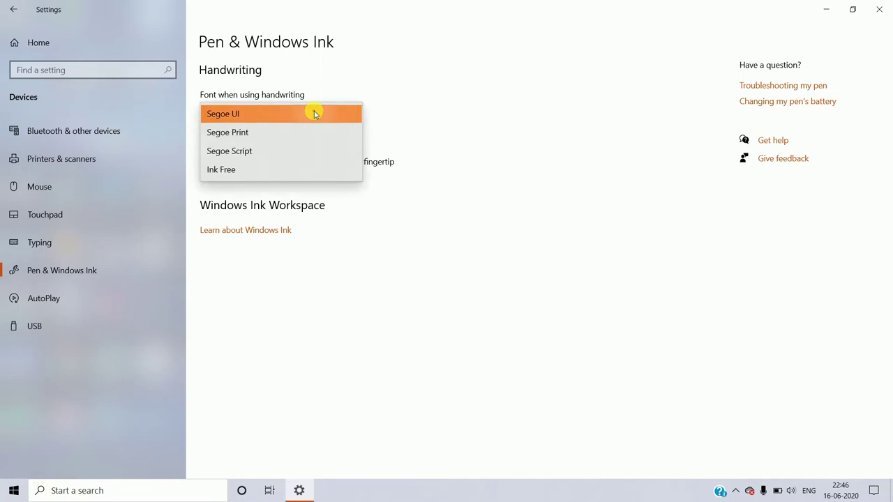
pyautogui.click(314, 112)
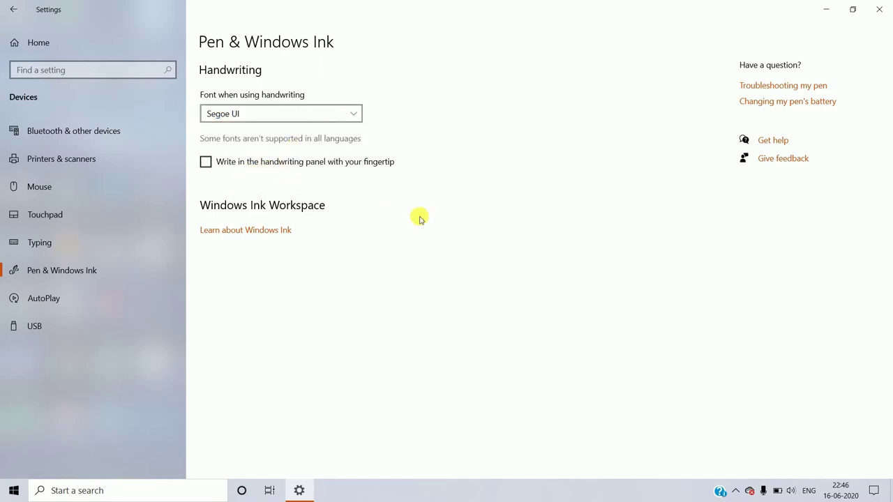
pyautogui.click(51, 298)
pyautogui.click(36, 325)
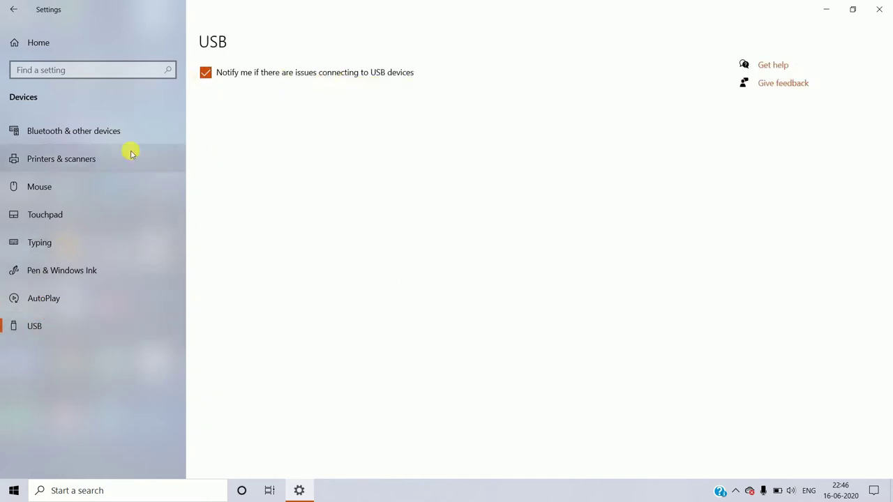
# Return to the Settings home, view the Phone category, and open the add-a-phone window briefly before closing it.
pyautogui.click(13, 8)
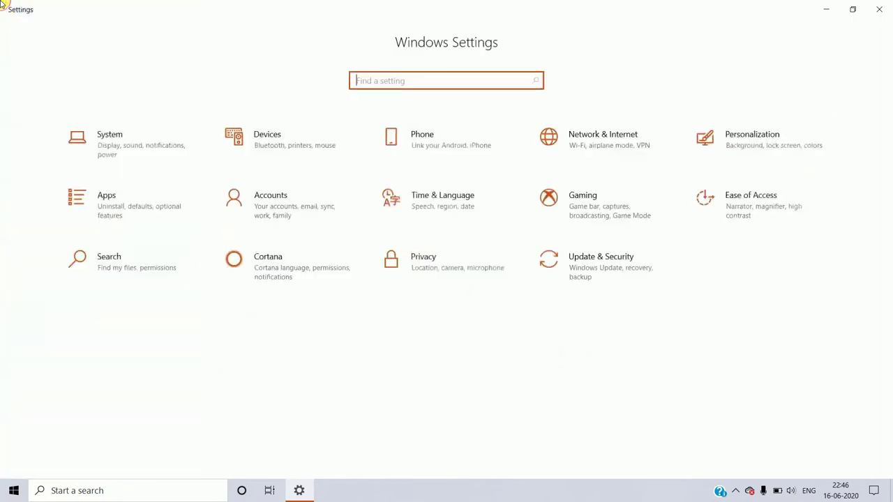
pyautogui.click(410, 148)
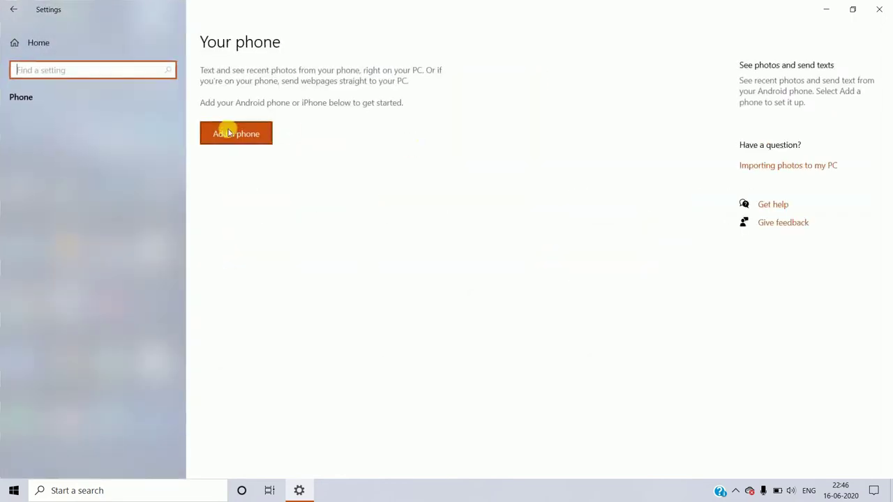
pyautogui.click(235, 133)
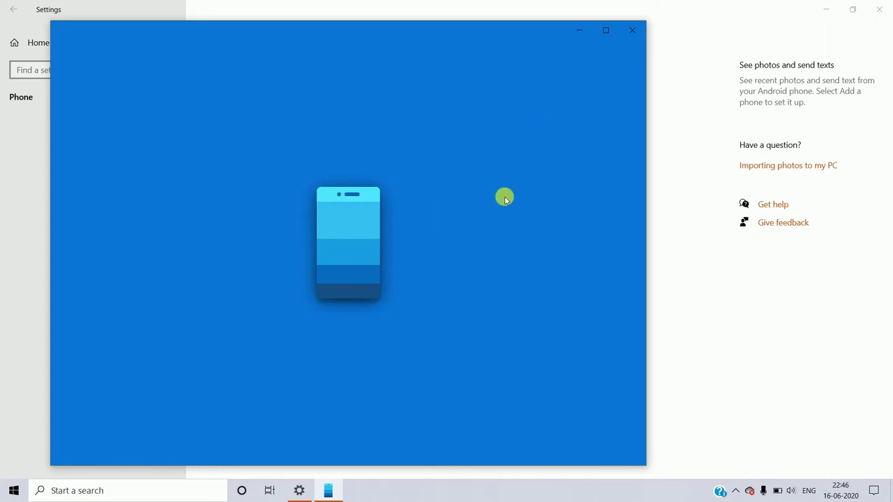
pyautogui.click(630, 30)
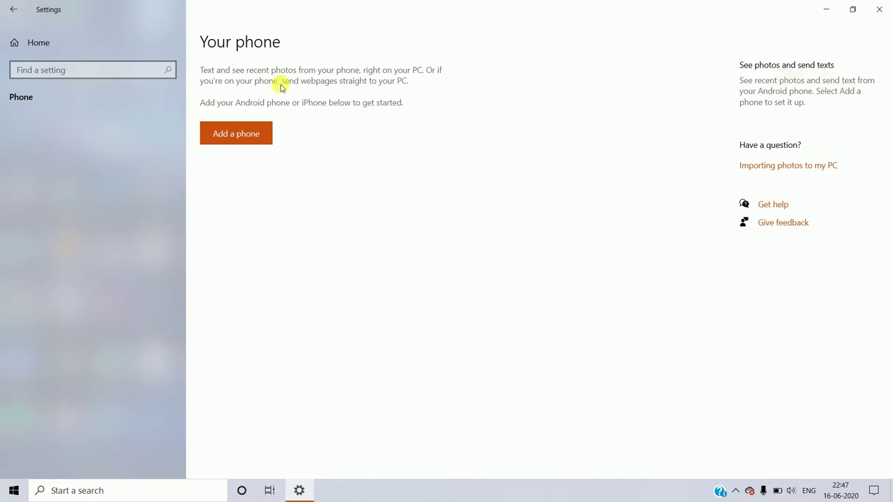
# Return to the Settings home and examine the network status and network settings options in Network & Internet.
pyautogui.click(11, 10)
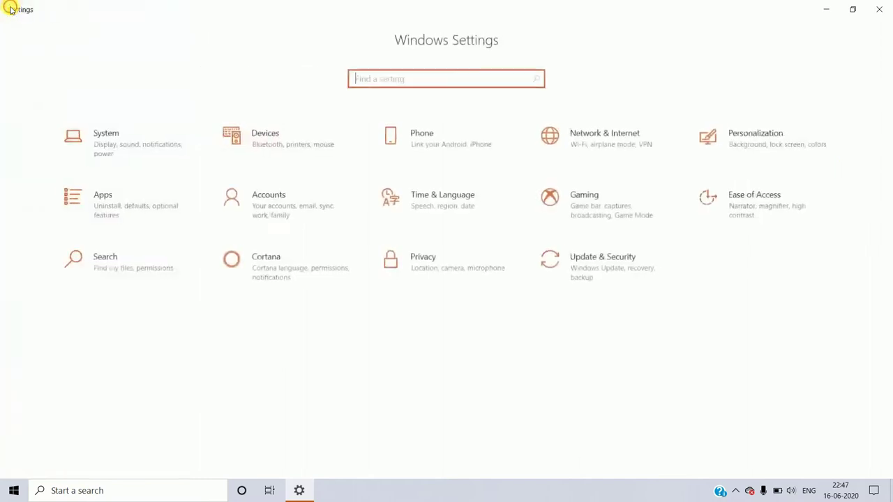
pyautogui.click(597, 151)
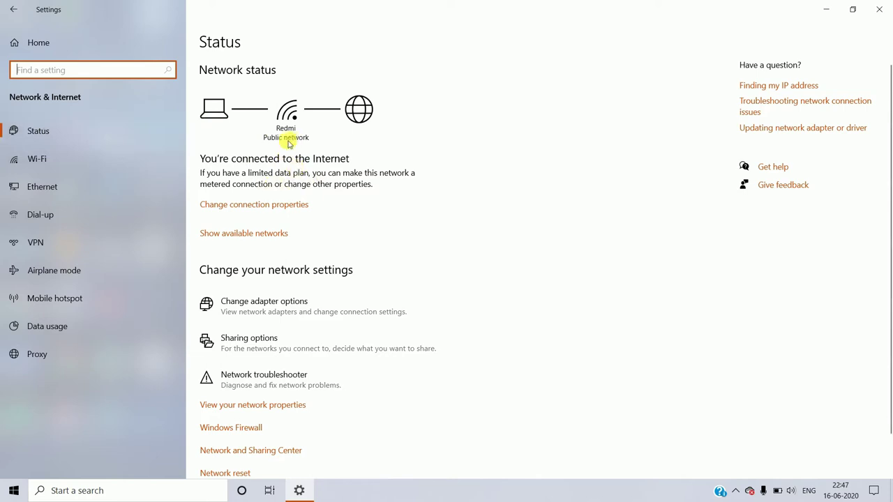
pyautogui.scroll(-1, 312, 184)
pyautogui.scroll(-1, 312, 183)
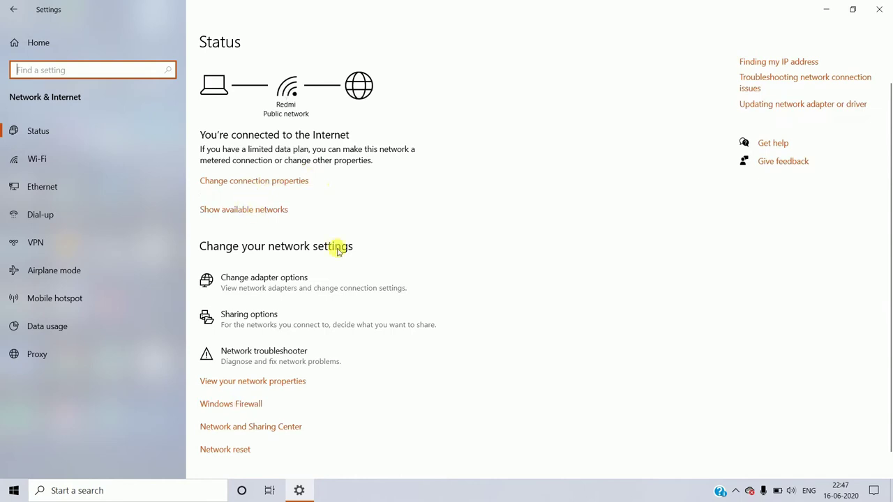
pyautogui.scroll(-1, 338, 250)
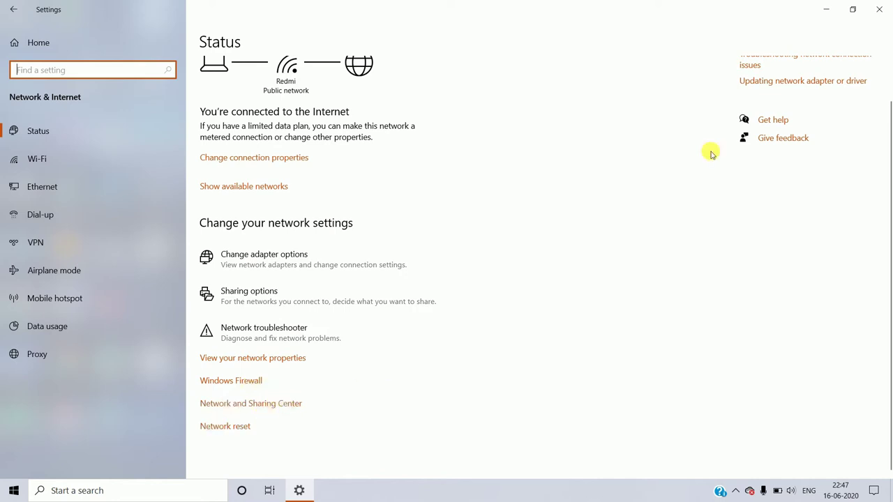
pyautogui.scroll(1, 710, 154)
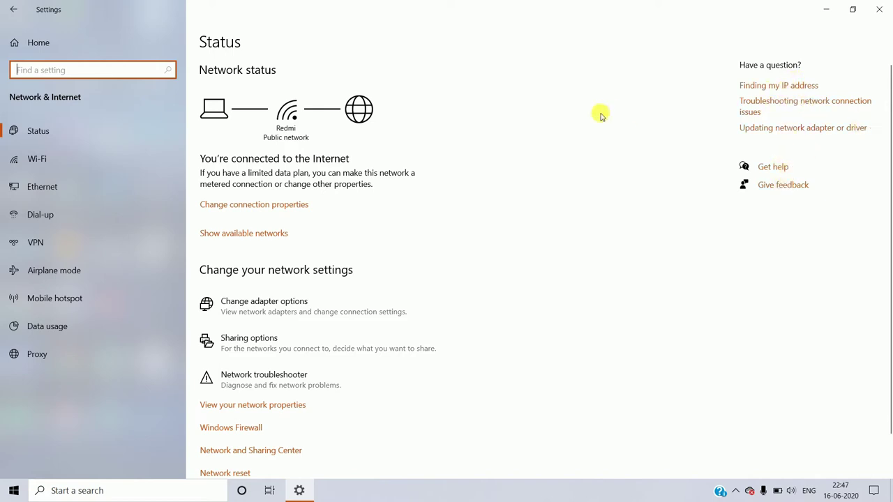
# View the Wi-Fi, Dial-up, VPN, Airplane mode, and Mobile hotspot pages of Network & Internet.
pyautogui.click(10, 154)
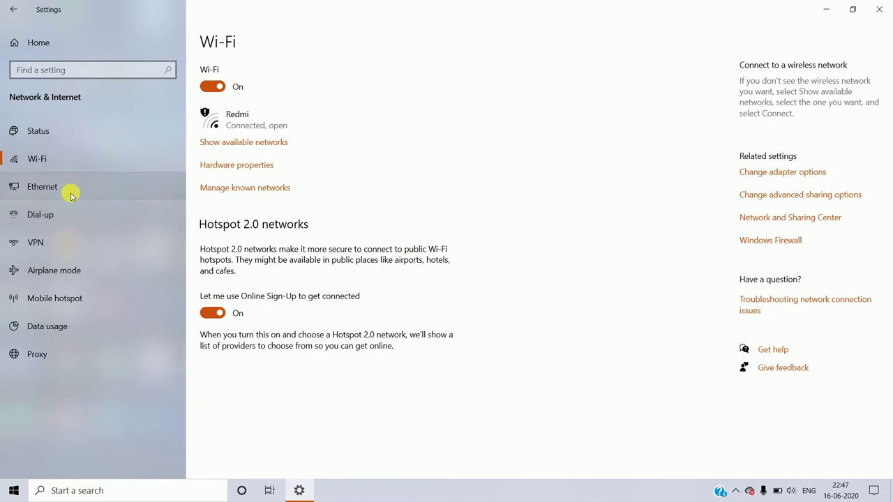
pyautogui.click(98, 213)
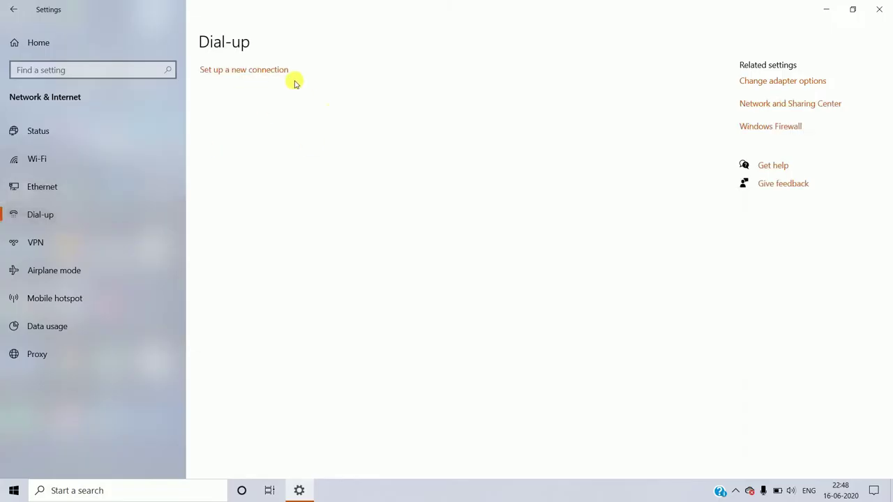
pyautogui.click(110, 246)
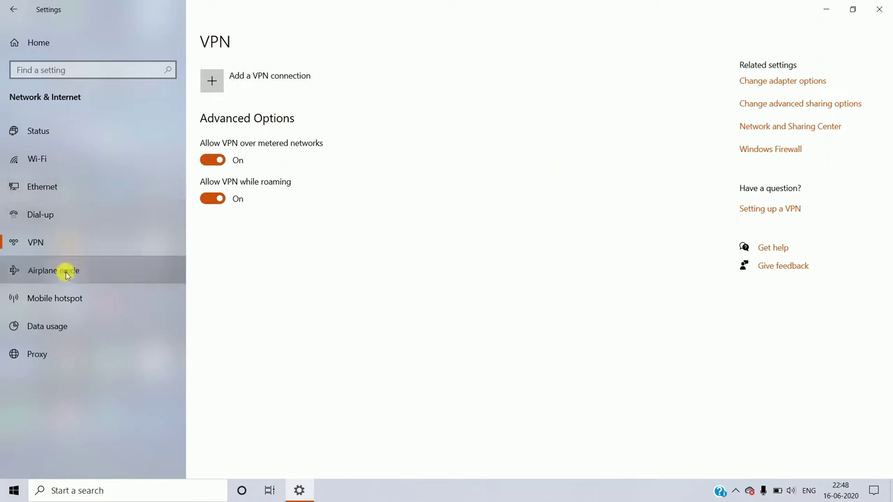
pyautogui.click(67, 275)
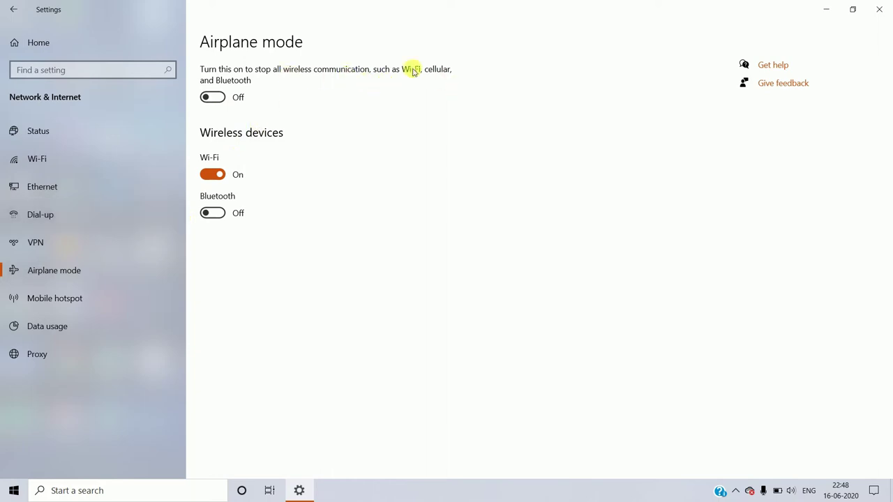
pyautogui.click(72, 305)
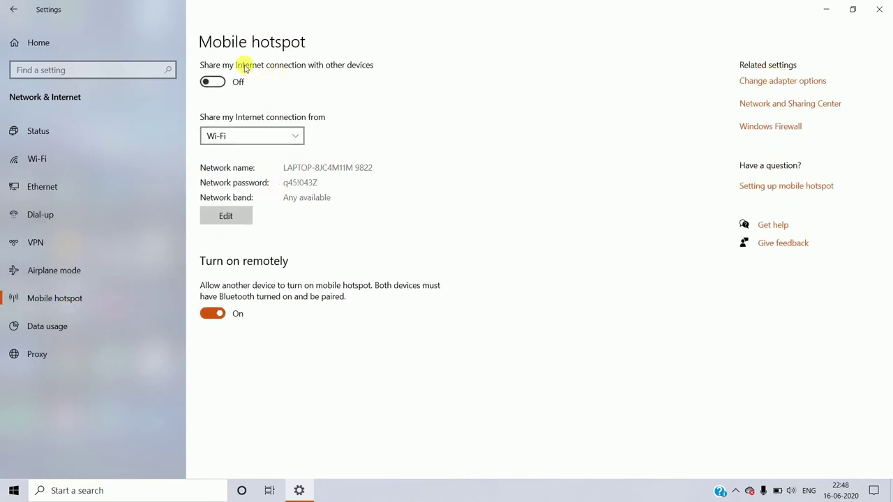
# View the Data usage page and show its settings for Wi-Fi (all networks), followed by Ethernet.
pyautogui.click(98, 329)
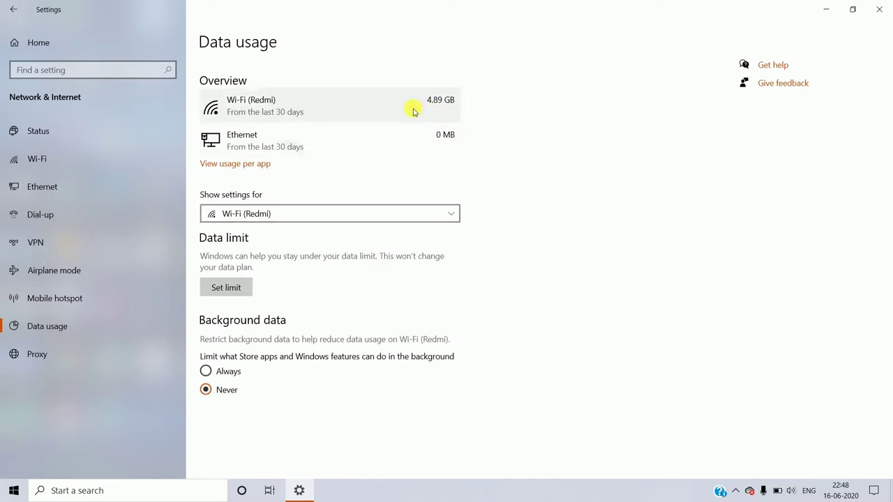
pyautogui.click(408, 211)
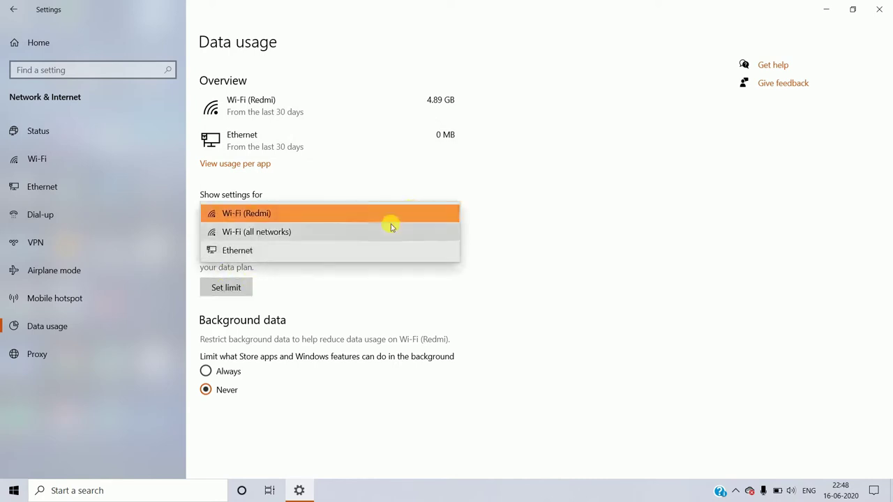
pyautogui.click(304, 232)
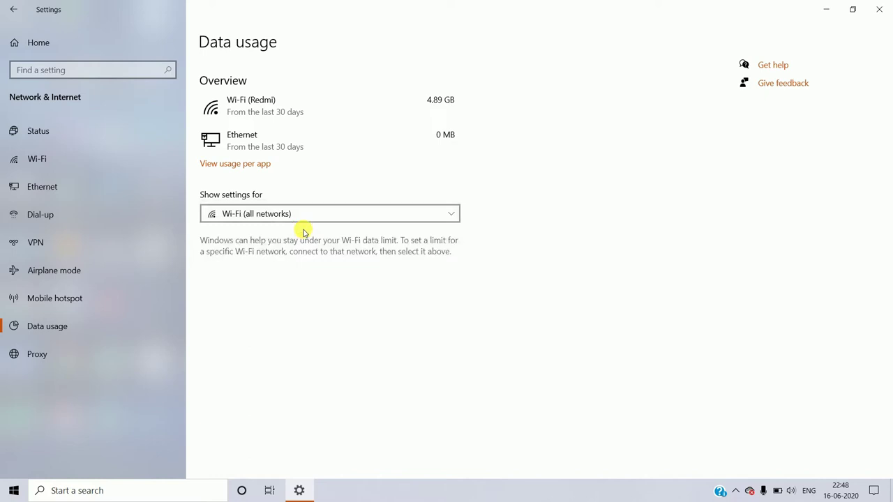
pyautogui.click(449, 214)
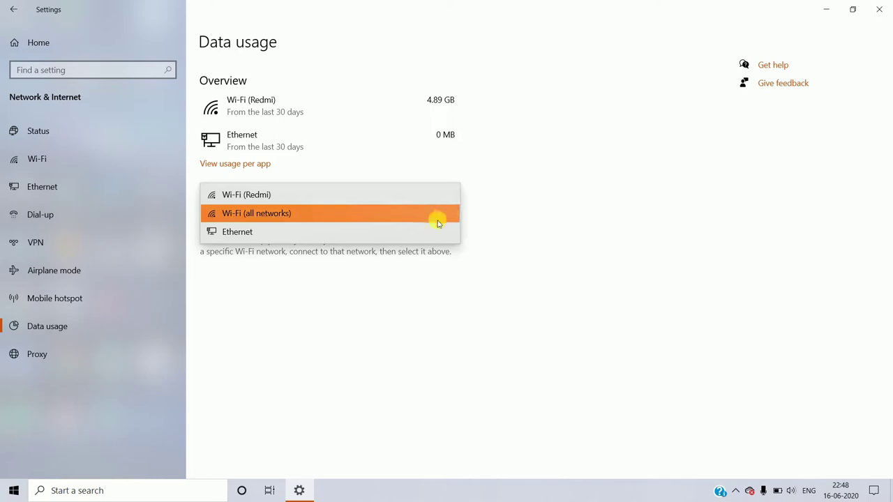
pyautogui.click(433, 232)
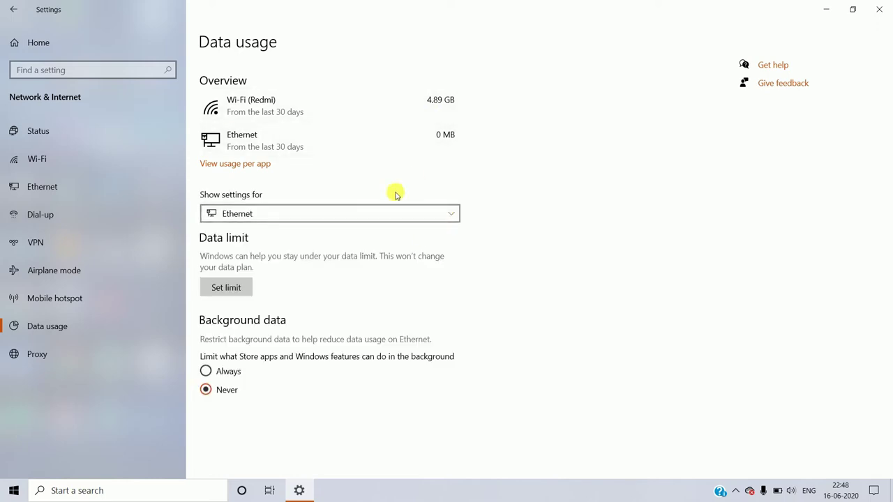
# Examine the automatic and manual proxy setup options on the Proxy page, and return to the Settings home.
pyautogui.click(96, 350)
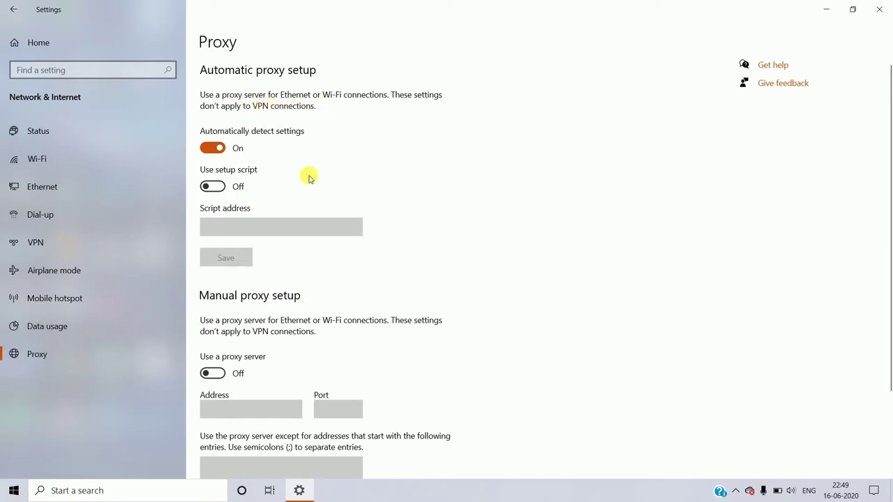
pyautogui.scroll(-3, 309, 175)
pyautogui.scroll(3, 309, 175)
pyautogui.scroll(-2, 311, 178)
pyautogui.scroll(-1, 311, 178)
pyautogui.scroll(2, 310, 178)
pyautogui.scroll(-2, 310, 178)
pyautogui.scroll(2, 310, 178)
pyautogui.scroll(-1, 311, 178)
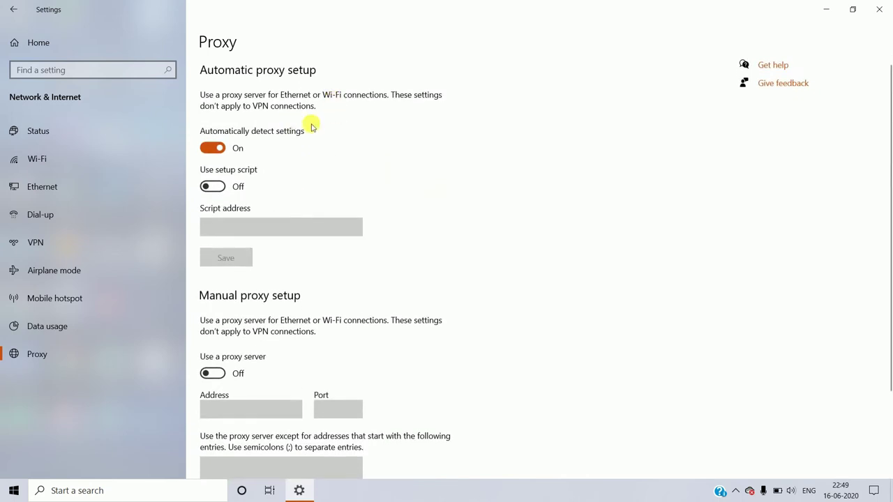
pyautogui.scroll(-4, 359, 254)
pyautogui.scroll(1, 359, 254)
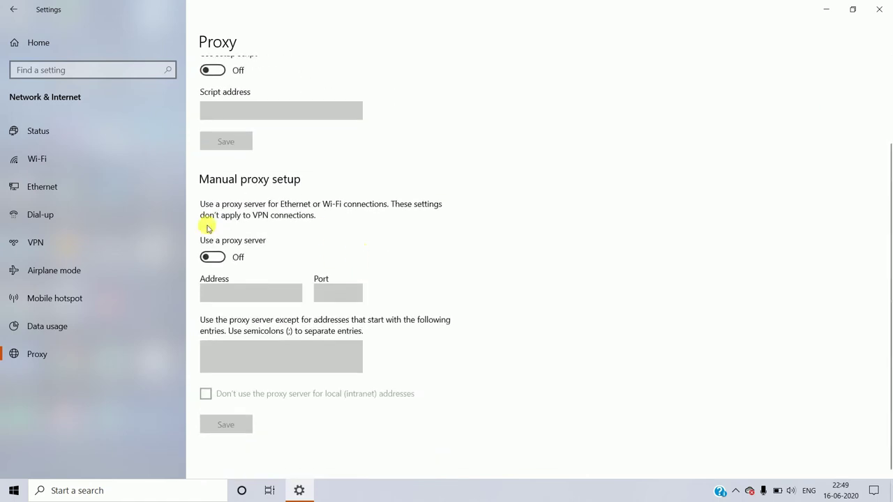
pyautogui.click(14, 9)
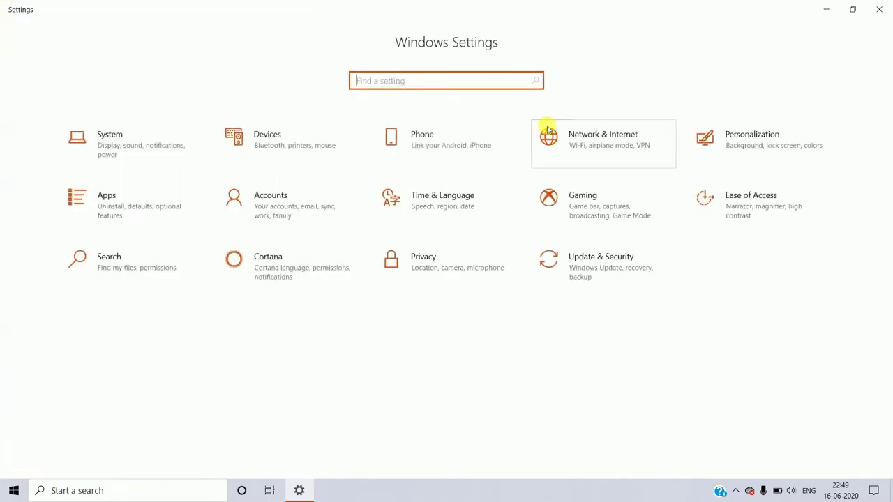
# View the Background page of Personalization, reopen it from the desktop with the Settings window restored down, and maximize the window again.
pyautogui.click(736, 142)
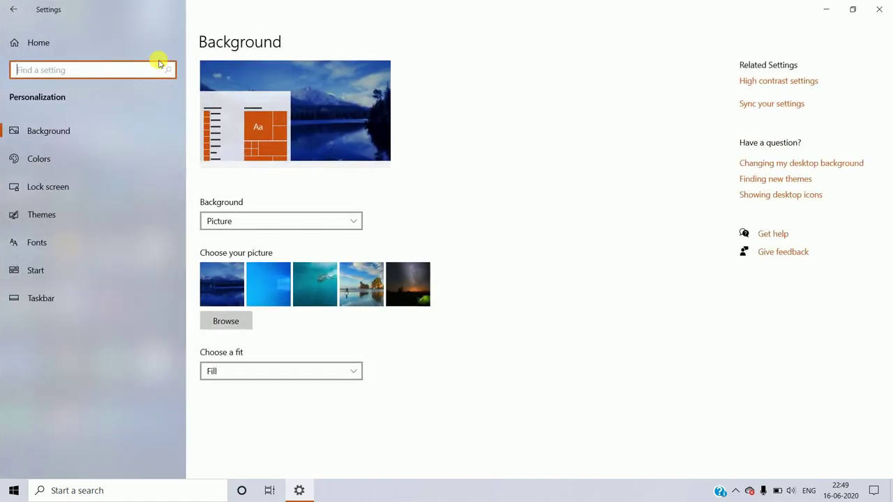
pyautogui.click(60, 160)
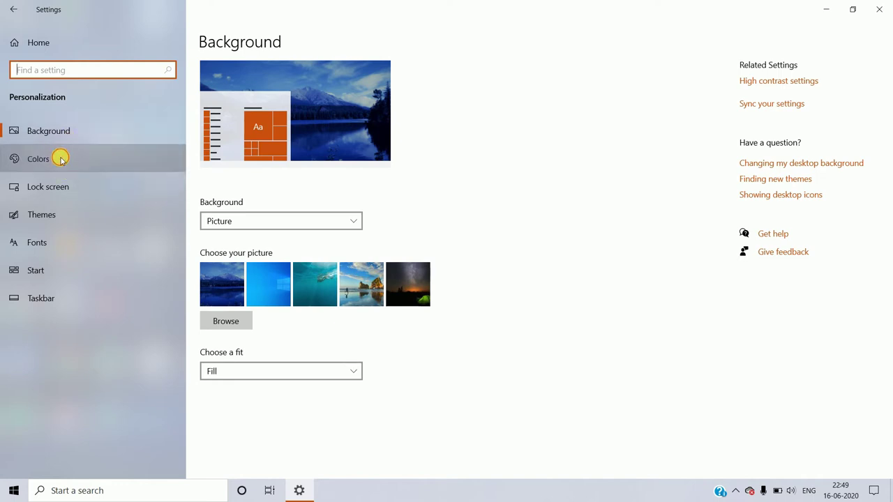
pyautogui.click(850, 15)
pyautogui.rightClick(674, 181)
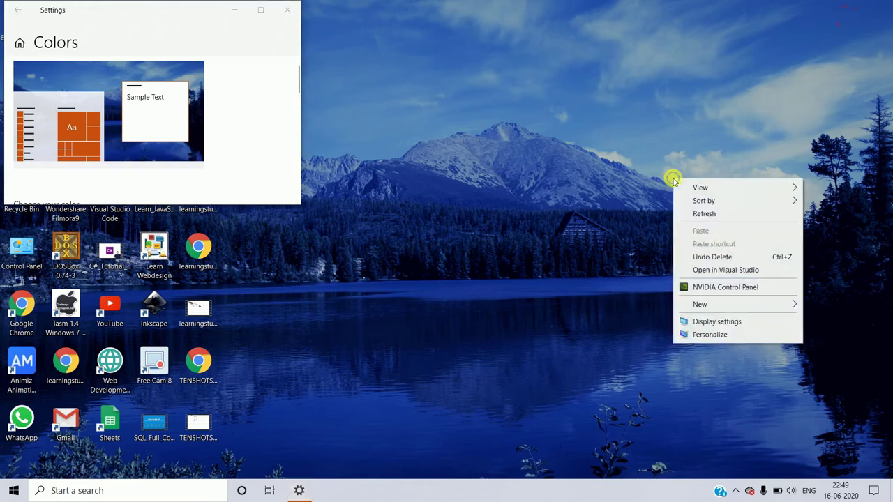
pyautogui.click(703, 336)
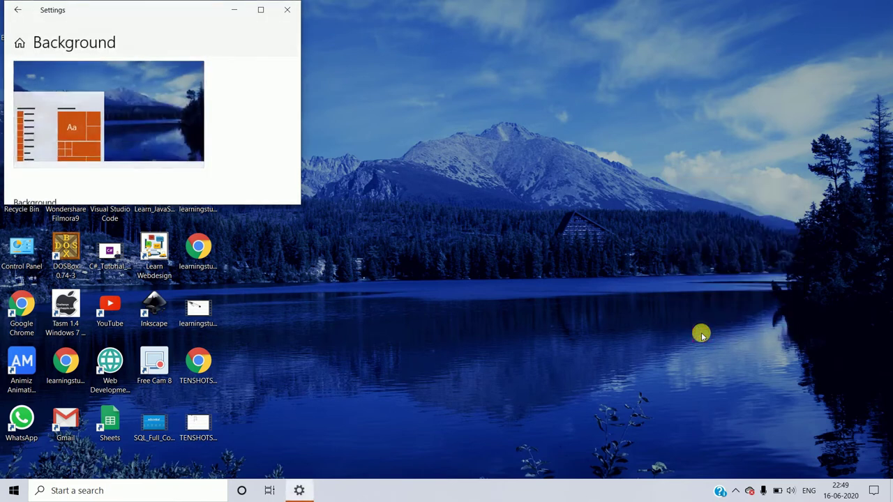
pyautogui.click(260, 10)
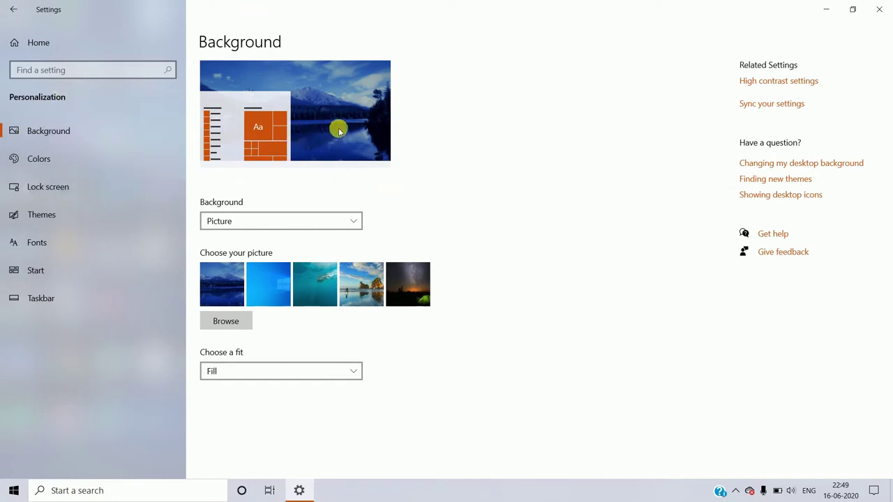
# View the Colors, Lock screen, and Themes pages of Personalization, including the available themes.
pyautogui.click(112, 161)
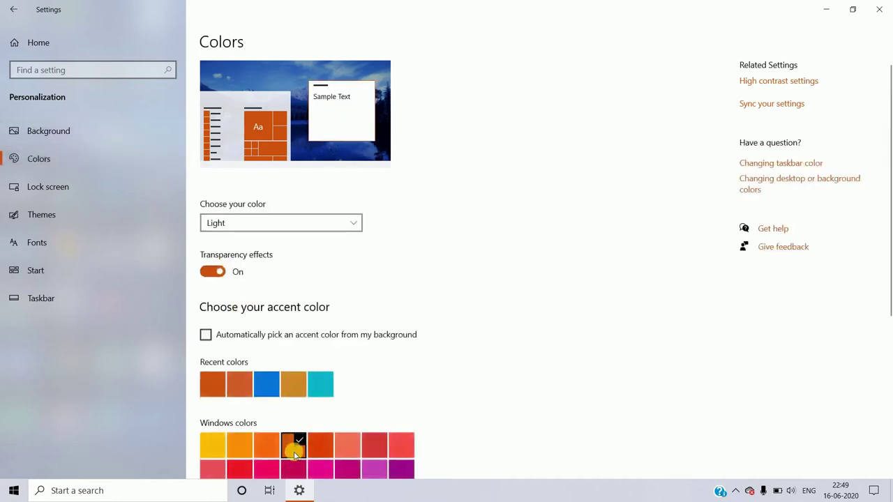
pyautogui.click(155, 177)
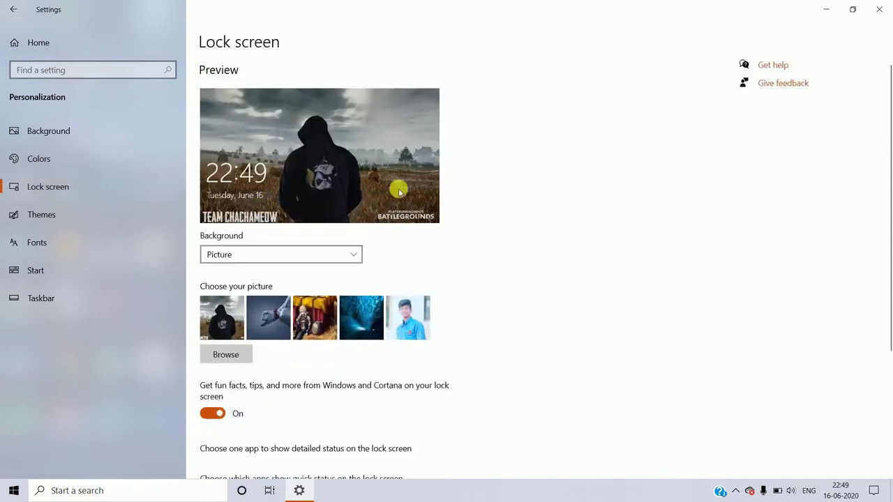
pyautogui.click(134, 211)
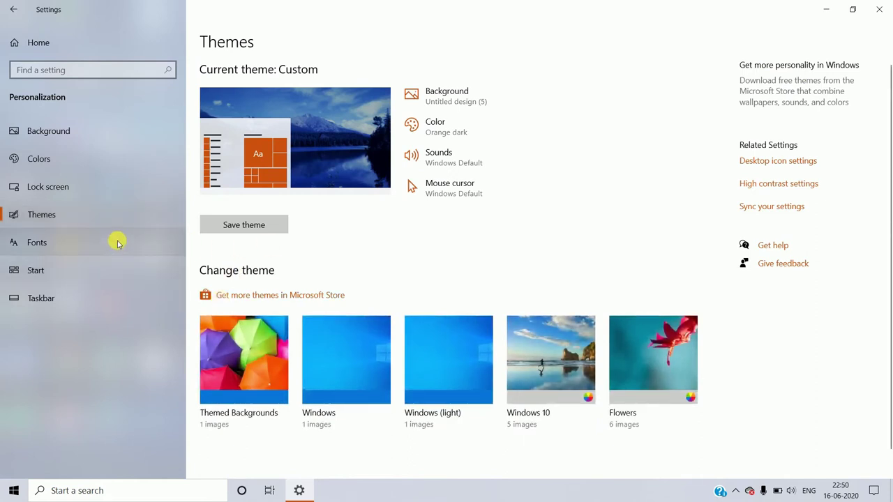
pyautogui.scroll(-1, 466, 248)
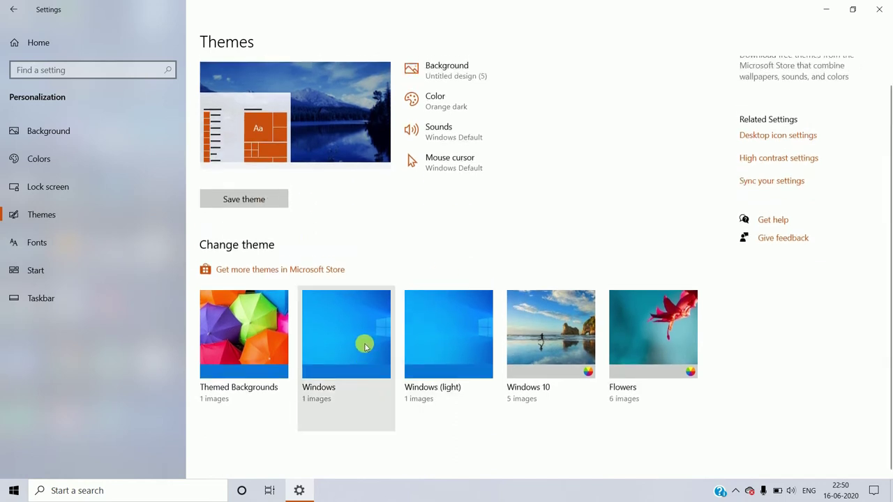
# Open the Fonts page of Personalization and browse through the available fonts.
pyautogui.click(158, 248)
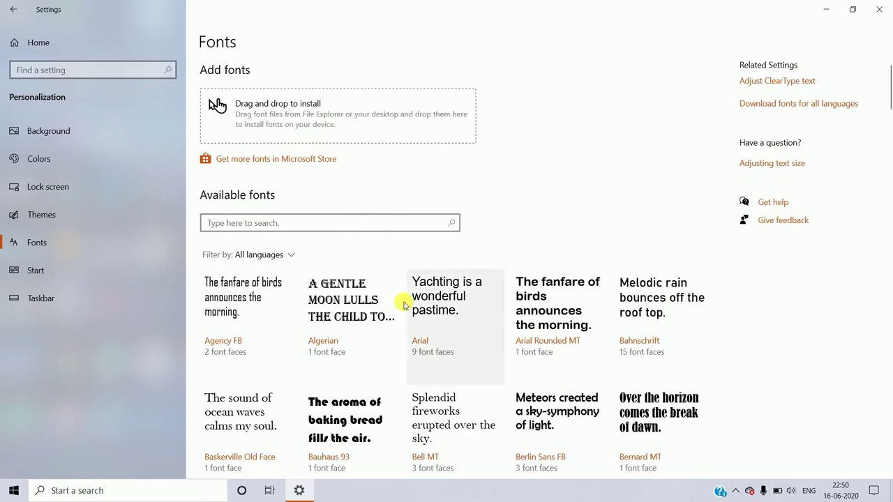
pyautogui.scroll(-10, 405, 303)
pyautogui.scroll(-10, 405, 305)
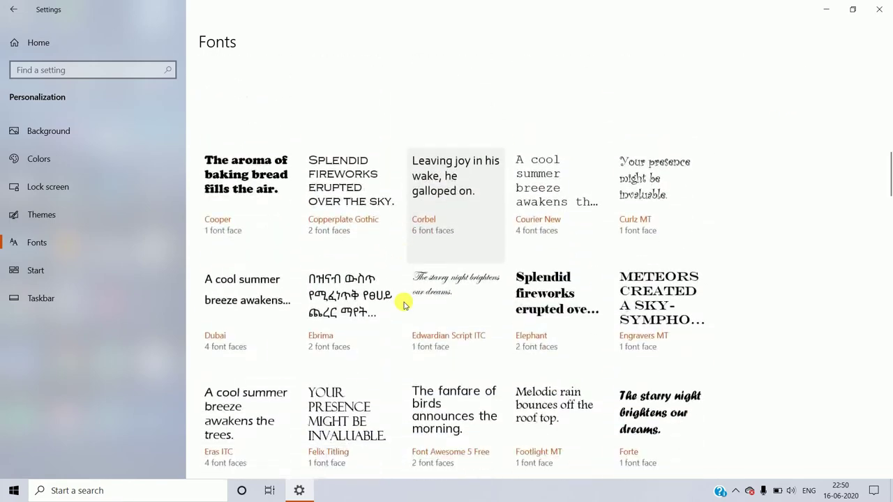
pyautogui.scroll(9, 405, 305)
pyautogui.scroll(-15, 405, 303)
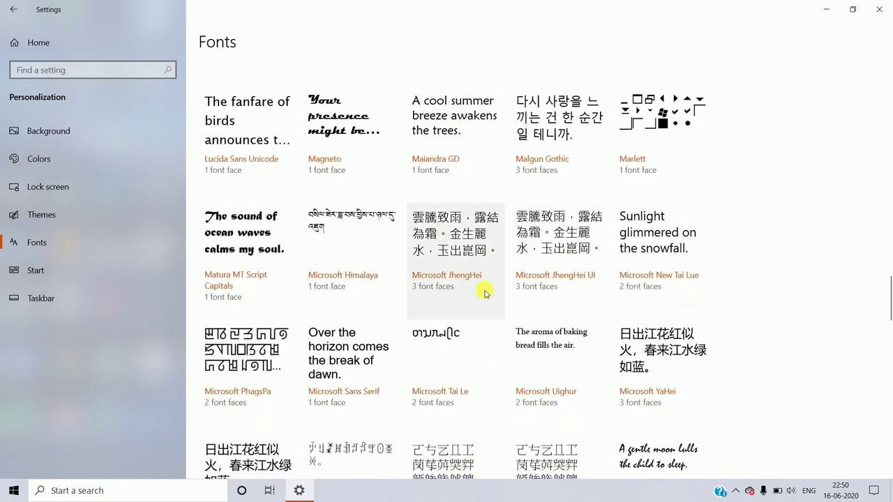
pyautogui.scroll(-5, 463, 339)
pyautogui.scroll(-6, 462, 339)
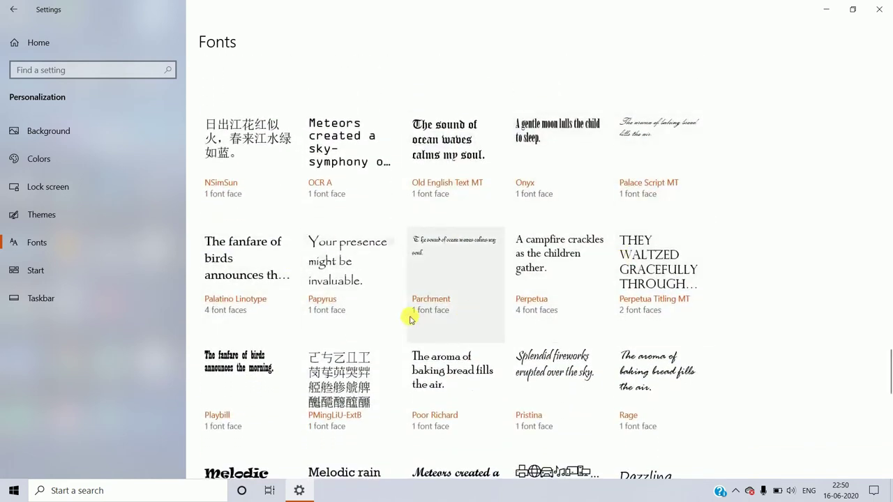
# Examine the options on the Start page of Personalization, followed by those on the Taskbar page.
pyautogui.click(66, 270)
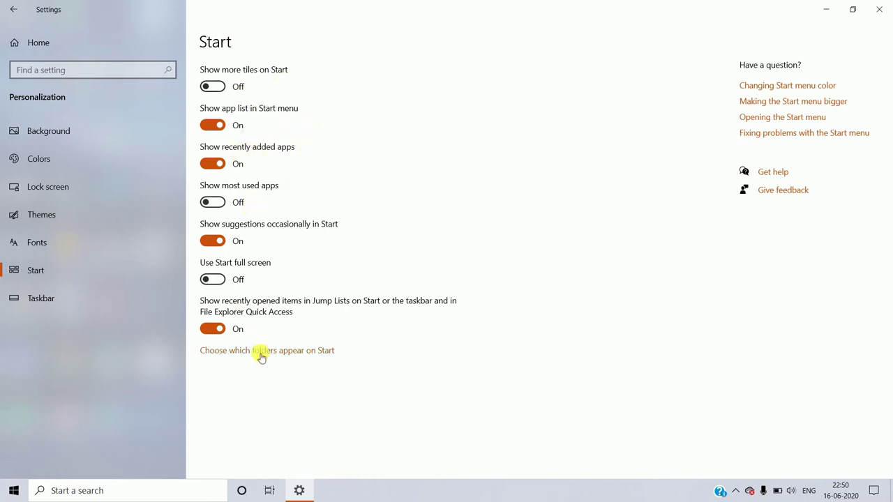
pyautogui.click(59, 296)
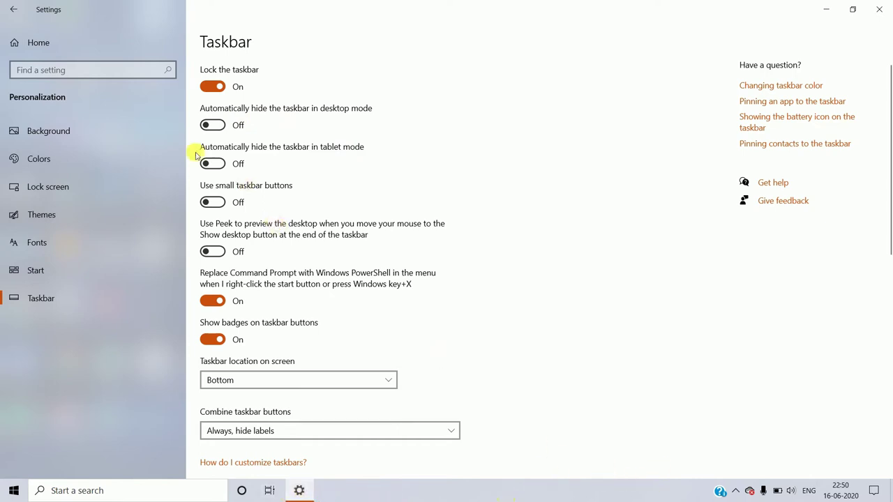
pyautogui.scroll(-2, 309, 382)
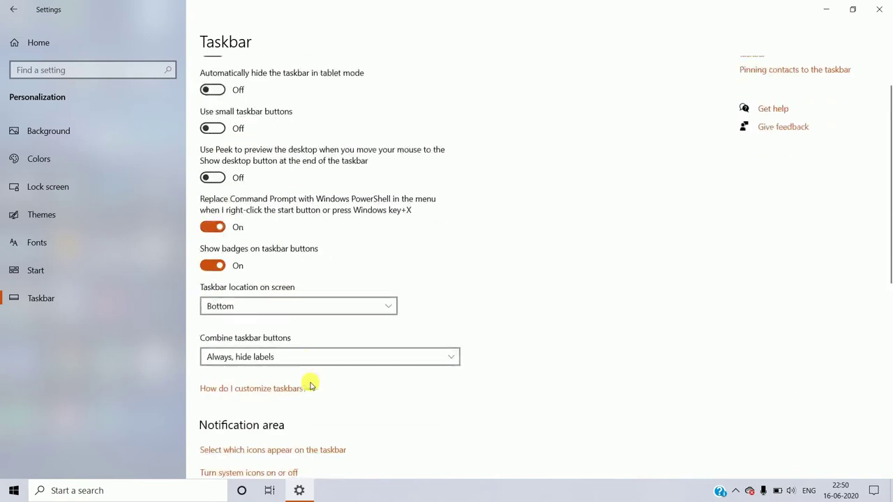
# Try the taskbar location on screen at Top and Right, and set it back to Bottom.
pyautogui.click(316, 307)
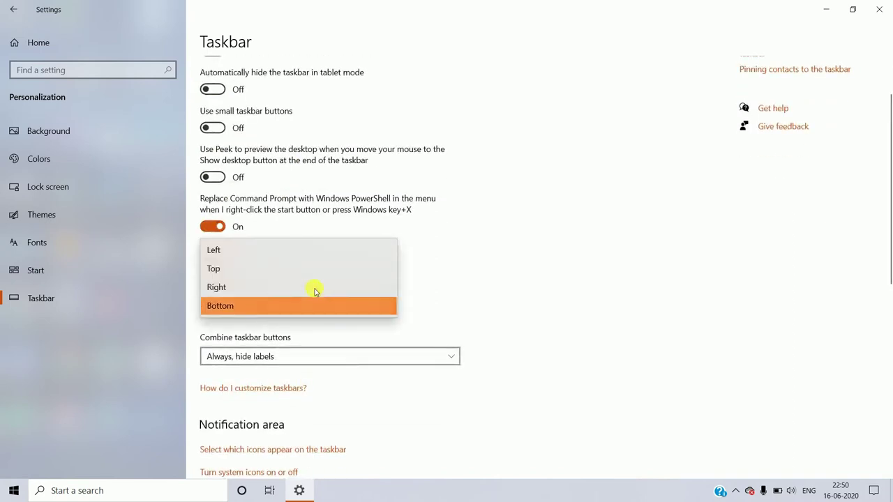
pyautogui.click(301, 274)
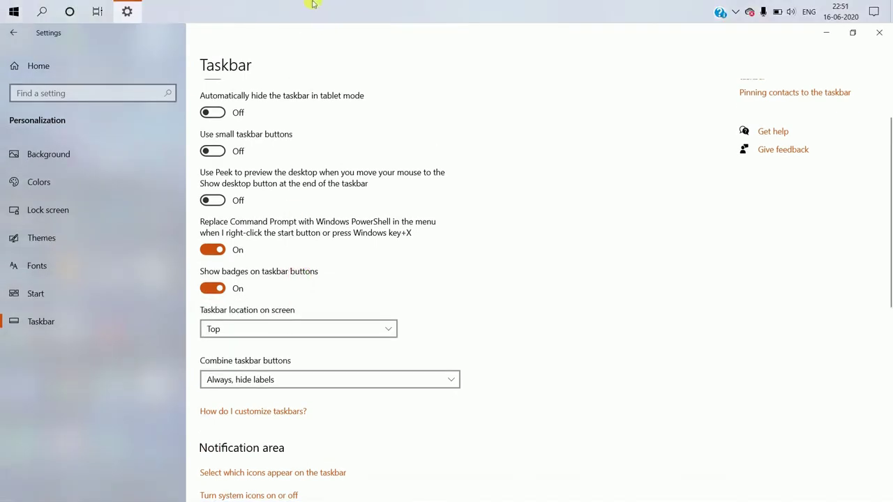
pyautogui.click(369, 333)
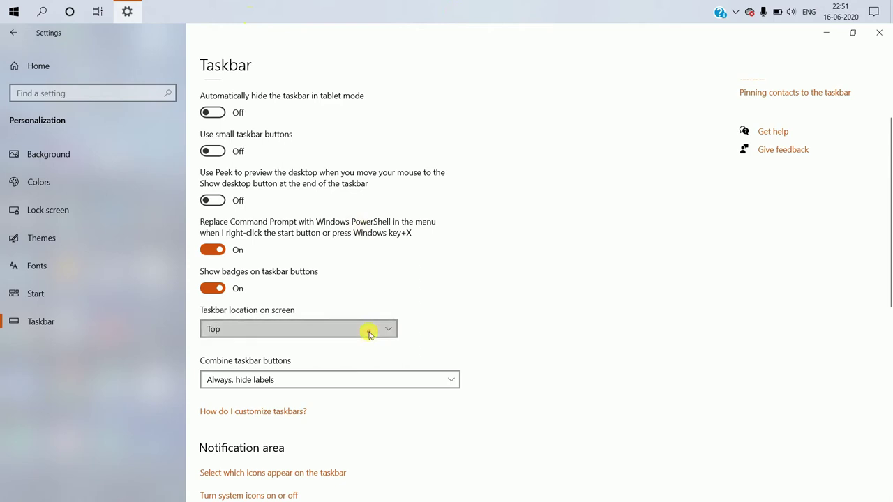
pyautogui.click(353, 350)
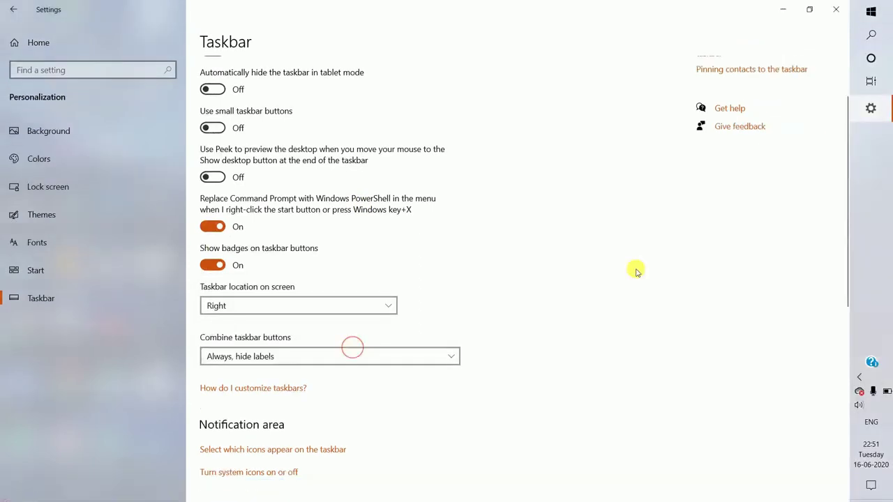
pyautogui.click(389, 309)
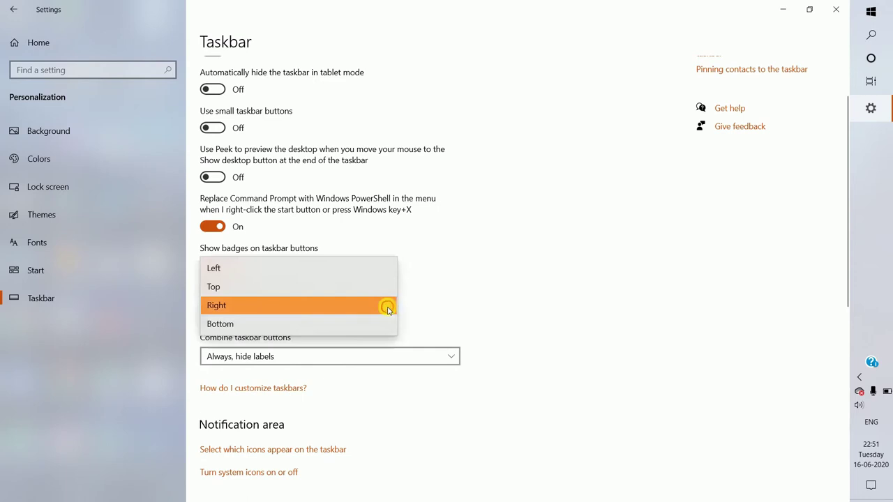
pyautogui.click(344, 325)
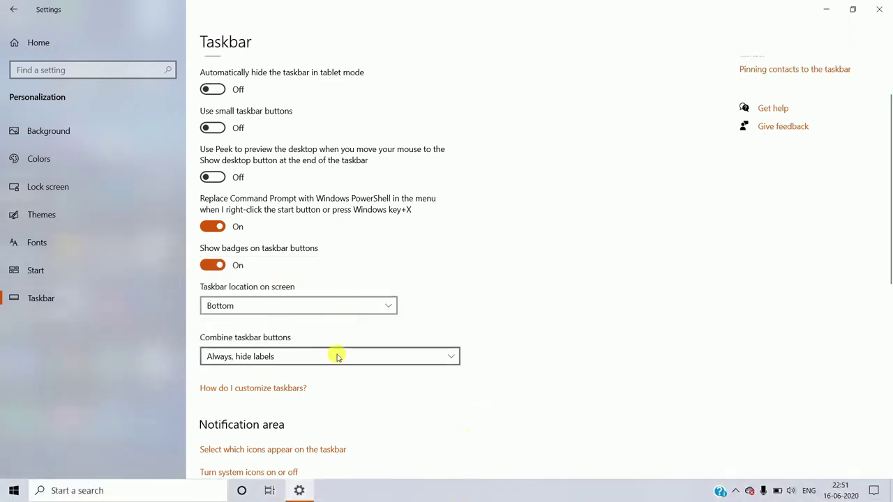
# Look over the remaining Taskbar options, including the notification area, and return to the Settings home.
pyautogui.scroll(-7, 342, 370)
pyautogui.scroll(3, 324, 238)
pyautogui.scroll(2, 511, 175)
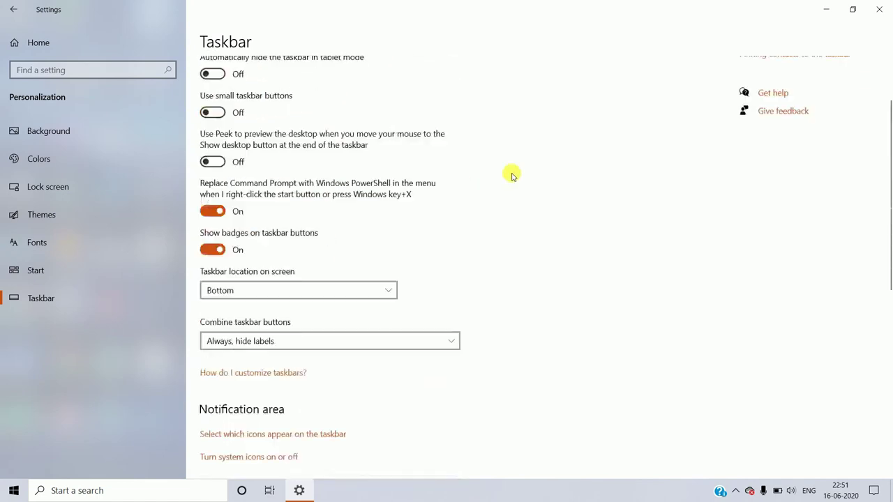
pyautogui.scroll(3, 511, 176)
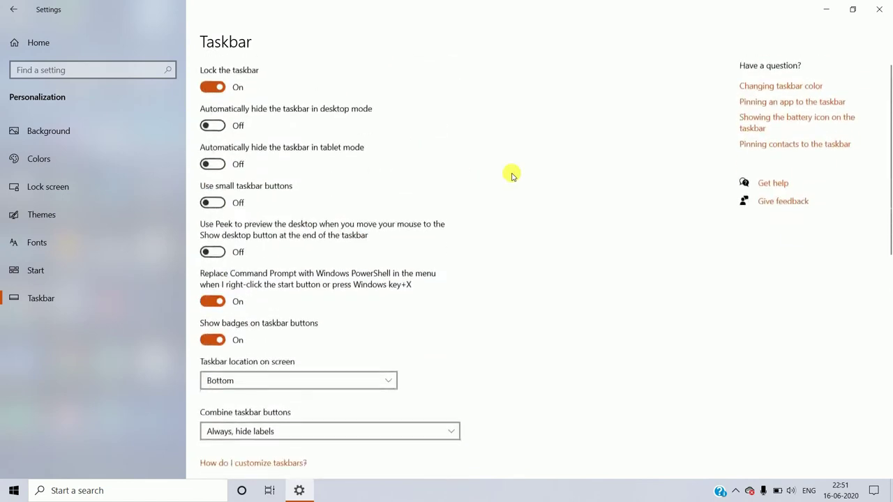
pyautogui.click(4, 7)
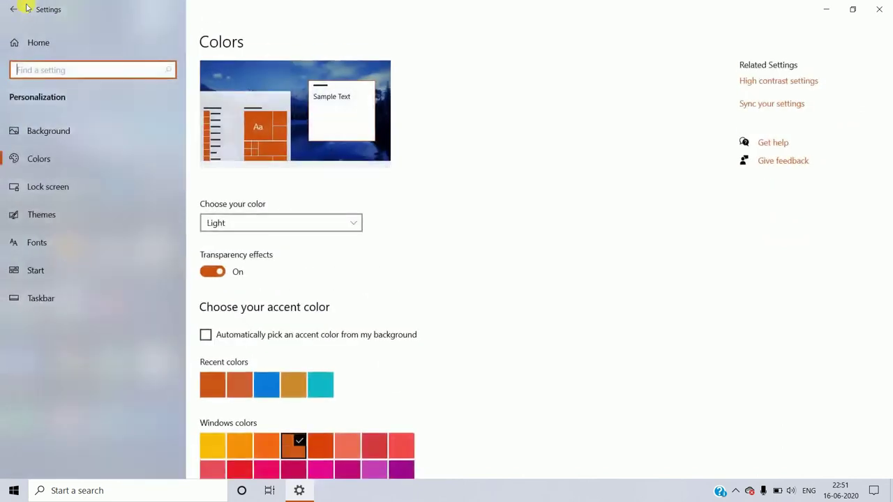
pyautogui.click(7, 18)
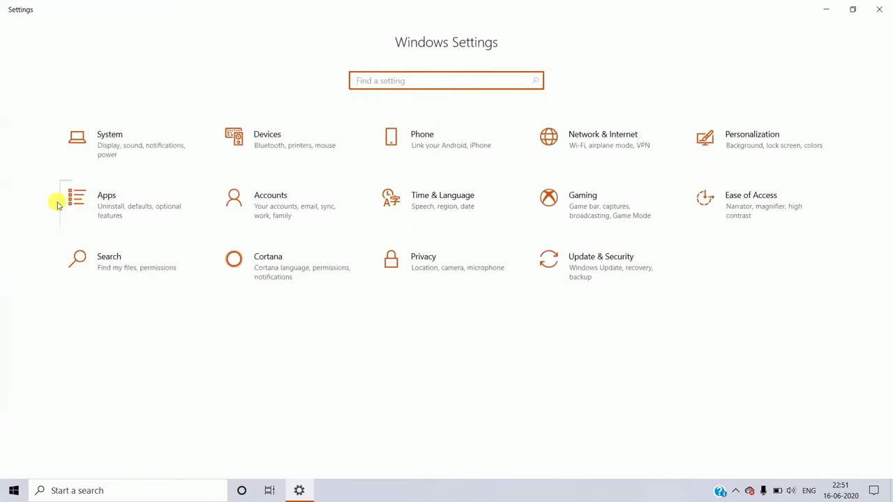
# Browse the installed apps in Apps & features and expand the Free Cam 8 entry to show its modify and uninstall options.
pyautogui.click(95, 200)
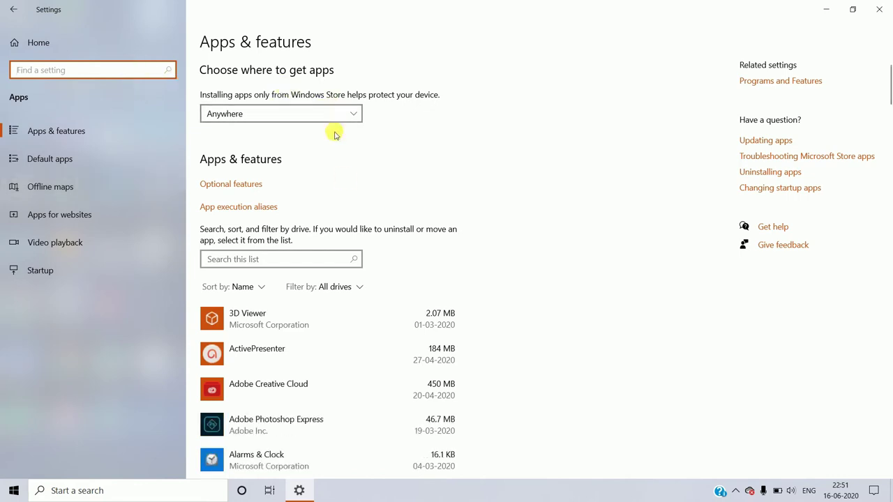
pyautogui.scroll(-20, 375, 343)
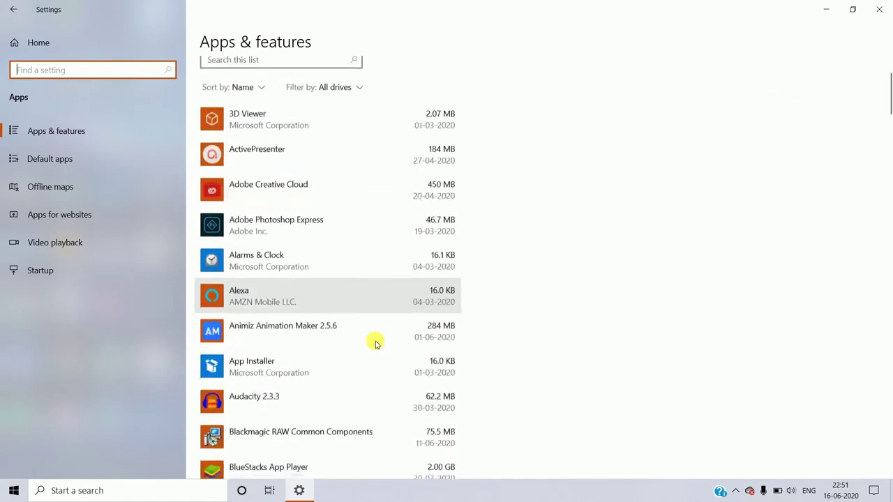
pyautogui.scroll(-20, 375, 342)
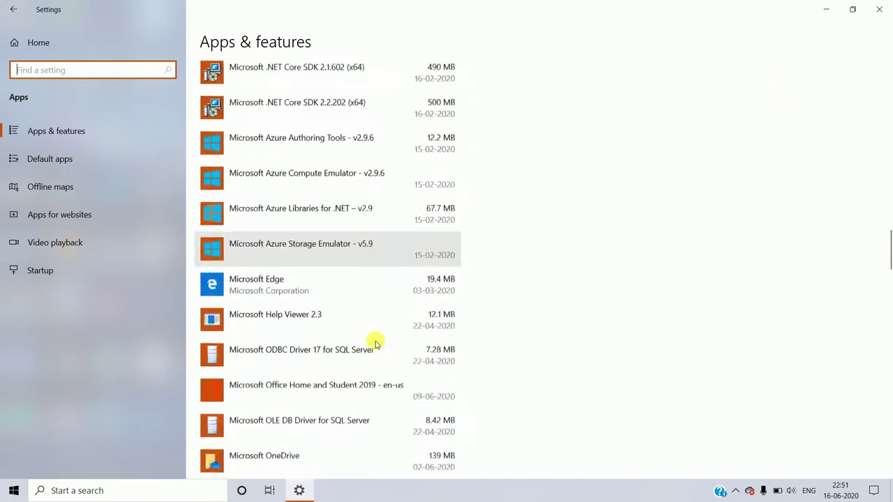
pyautogui.scroll(-10, 375, 342)
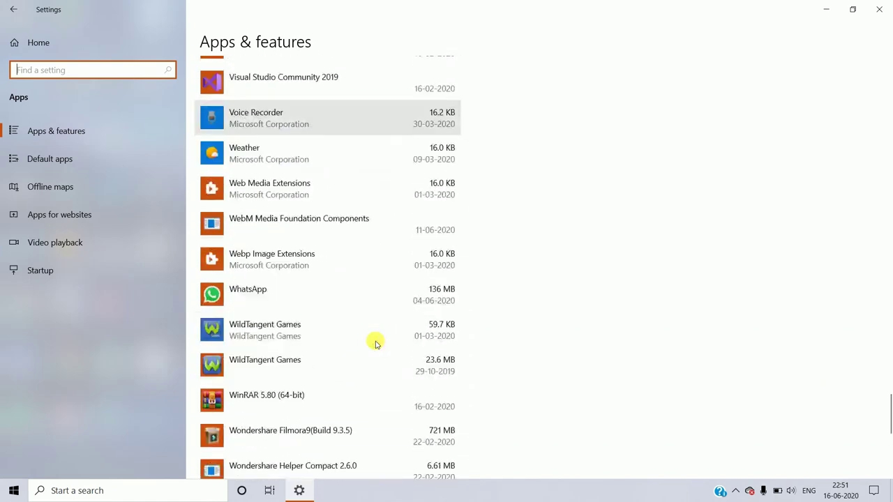
pyautogui.scroll(15, 375, 343)
pyautogui.scroll(15, 375, 343)
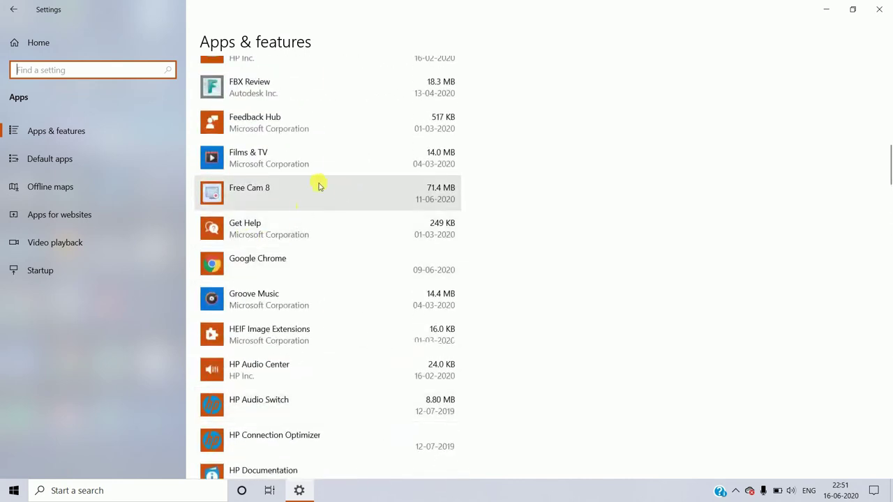
pyautogui.scroll(1, 311, 231)
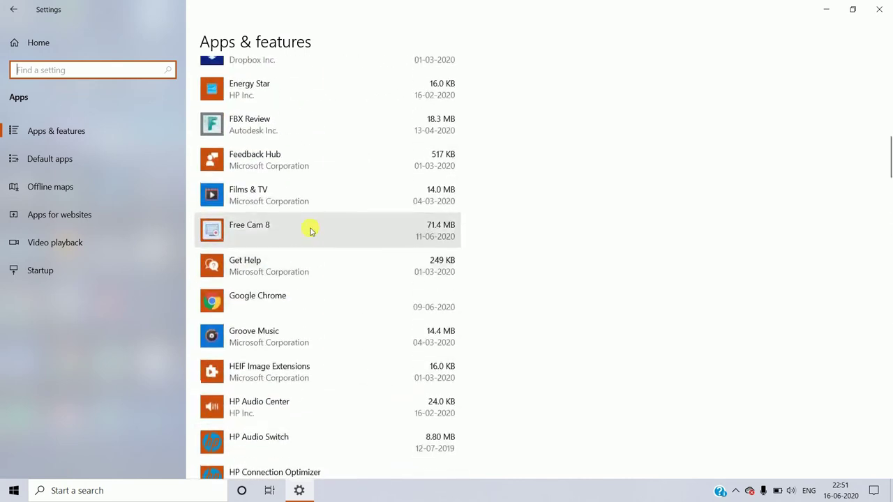
pyautogui.click(310, 231)
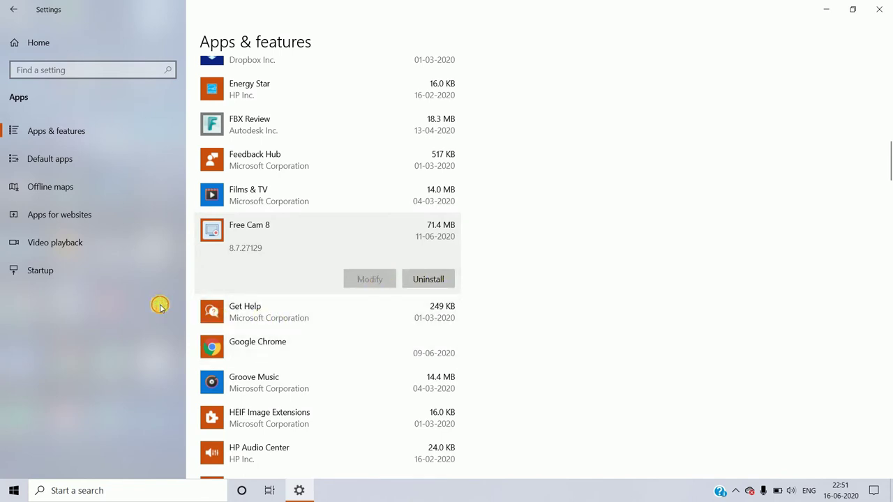
# Examine the Default apps page for the apps assigned to email, maps, music, photos, video, and web browsing.
pyautogui.click(82, 155)
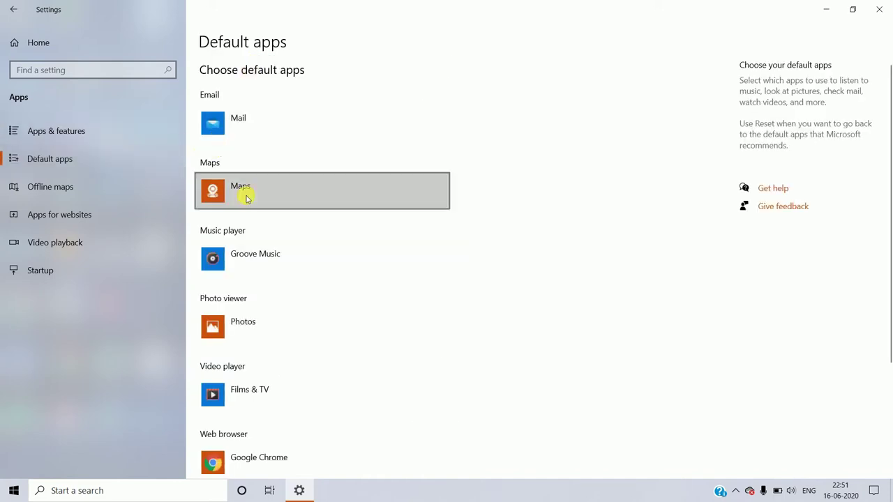
pyautogui.scroll(-3, 250, 334)
pyautogui.scroll(3, 251, 370)
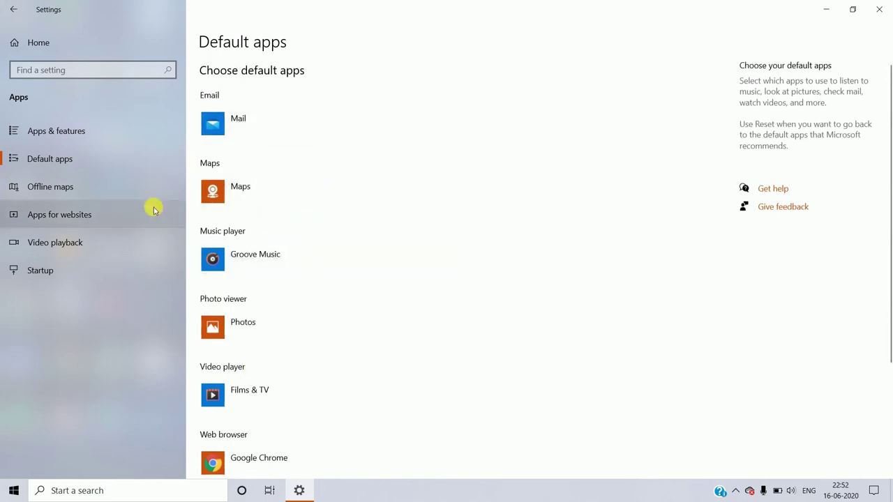
# Review the Offline maps options for downloads, storage and updates, and open the Apps for websites associations.
pyautogui.click(108, 190)
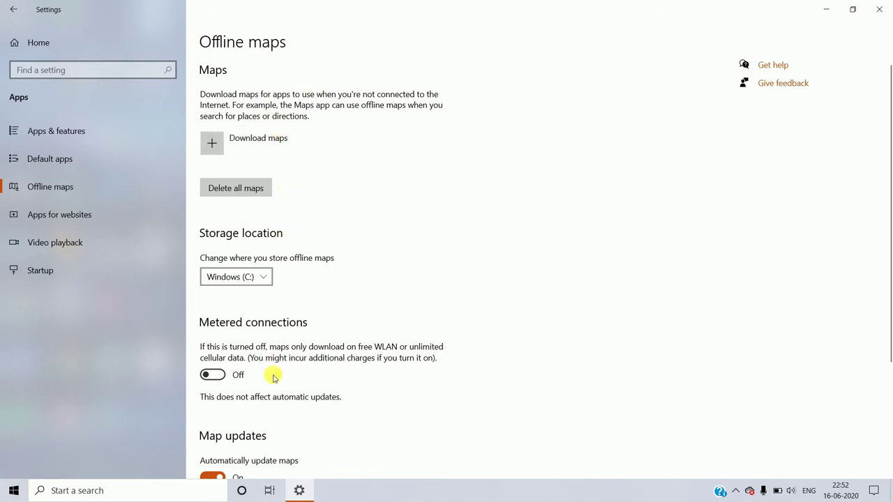
pyautogui.scroll(-3, 273, 373)
pyautogui.click(68, 215)
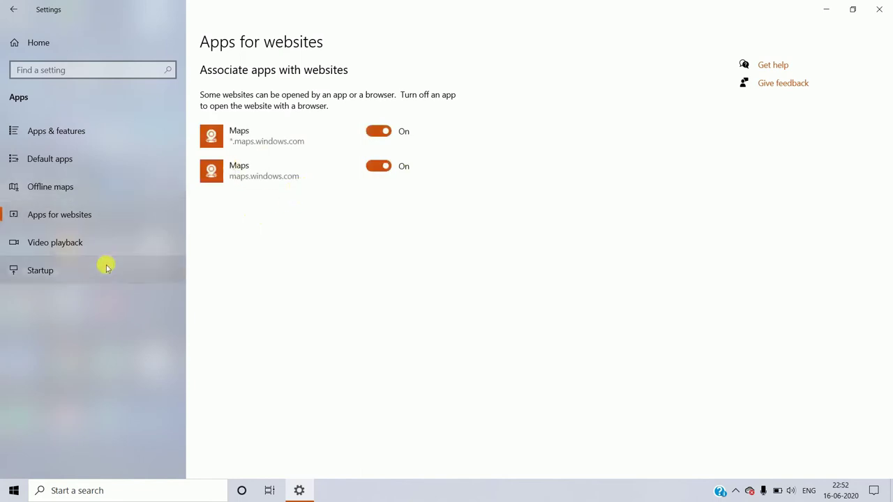
# Look through the Video playback settings down to the battery options, briefly restoring the Settings window to a smaller size and maximizing it again.
pyautogui.click(120, 244)
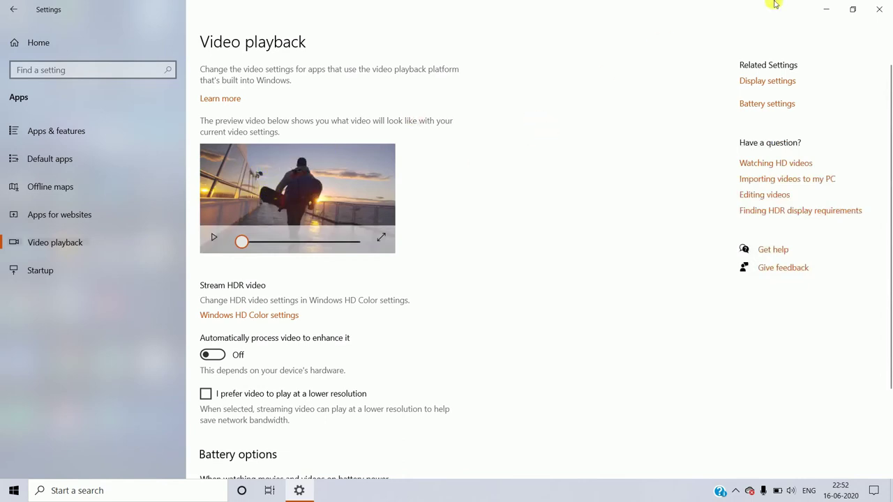
pyautogui.click(856, 11)
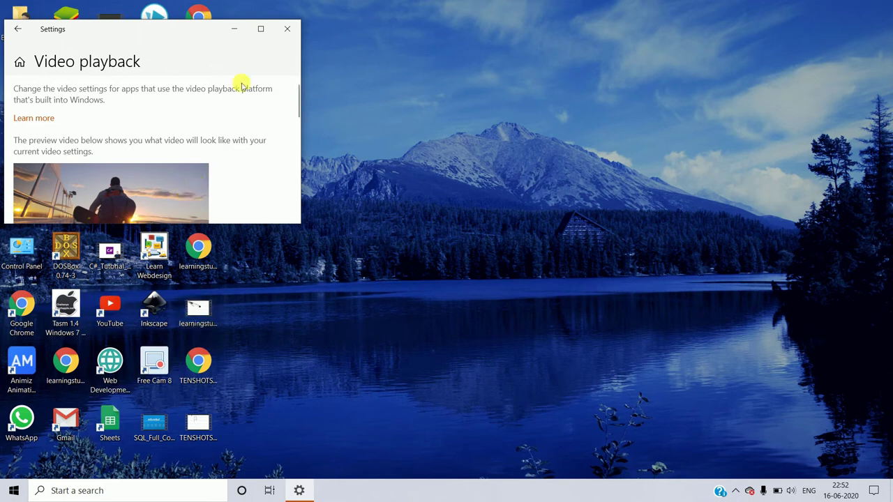
pyautogui.click(261, 30)
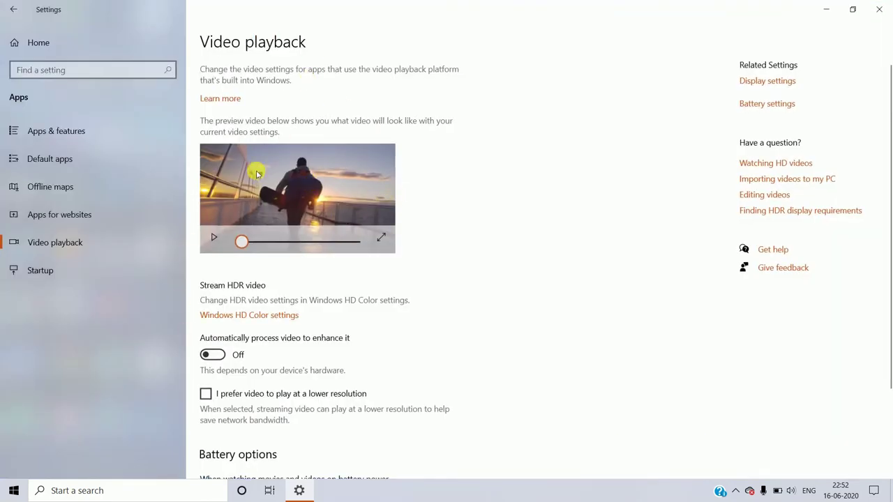
pyautogui.scroll(-1, 313, 303)
pyautogui.scroll(-3, 313, 303)
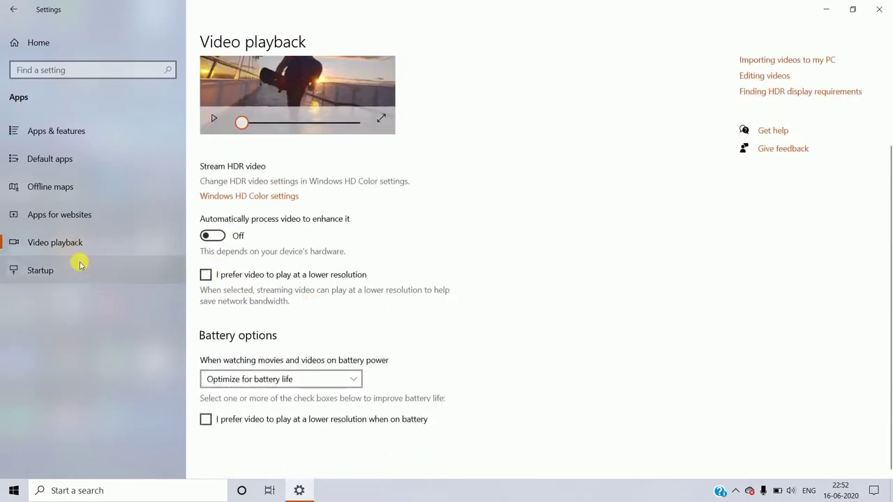
# Browse the full list of Startup apps and their impact, and return to the Settings home.
pyautogui.click(78, 267)
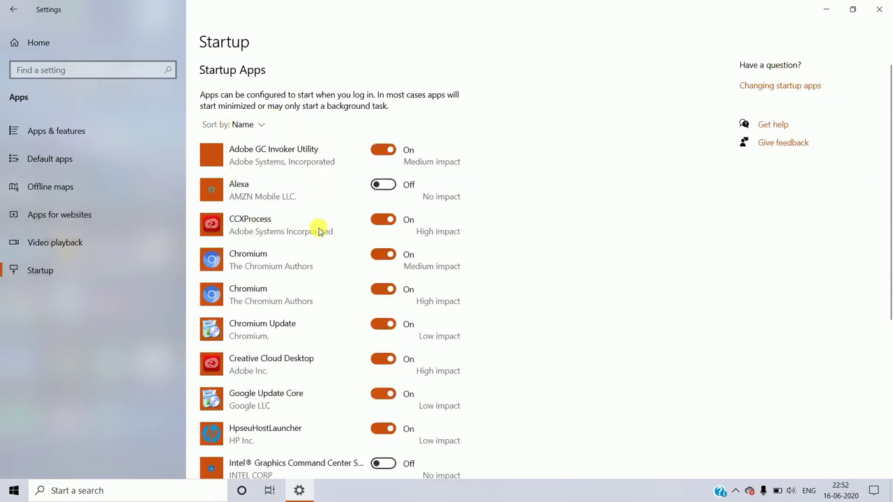
pyautogui.scroll(-5, 309, 265)
pyautogui.scroll(6, 309, 263)
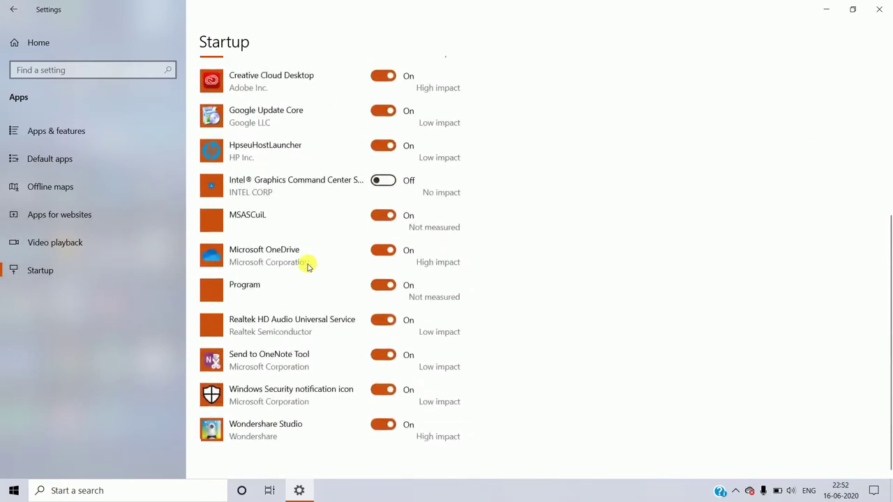
pyautogui.click(13, 9)
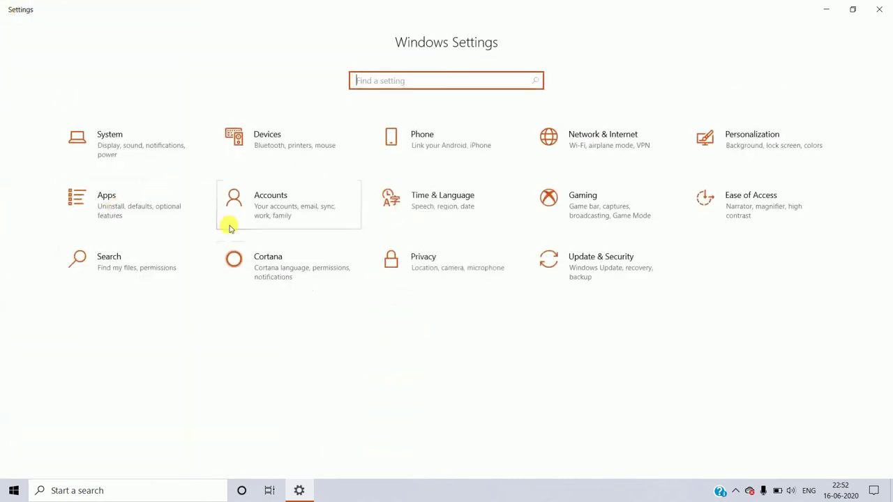
# Look over the Your info page in Accounts, including the picture options, and view the Email & accounts page.
pyautogui.click(312, 217)
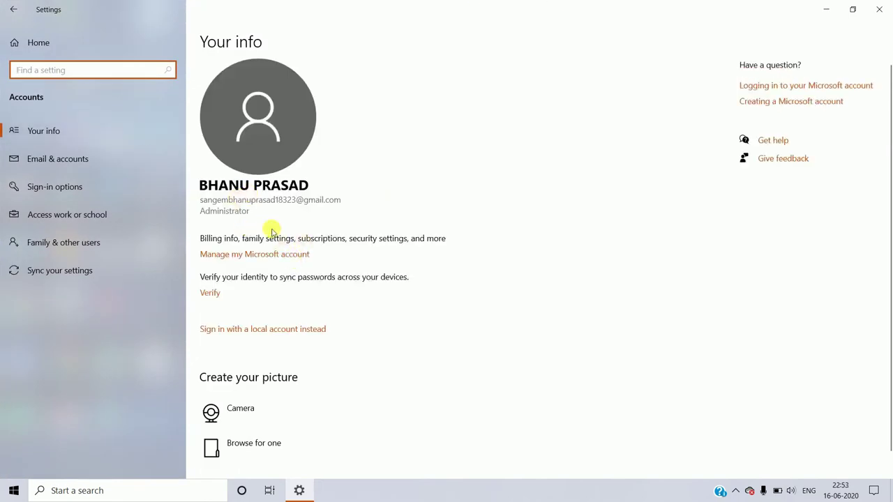
pyautogui.scroll(-1, 331, 298)
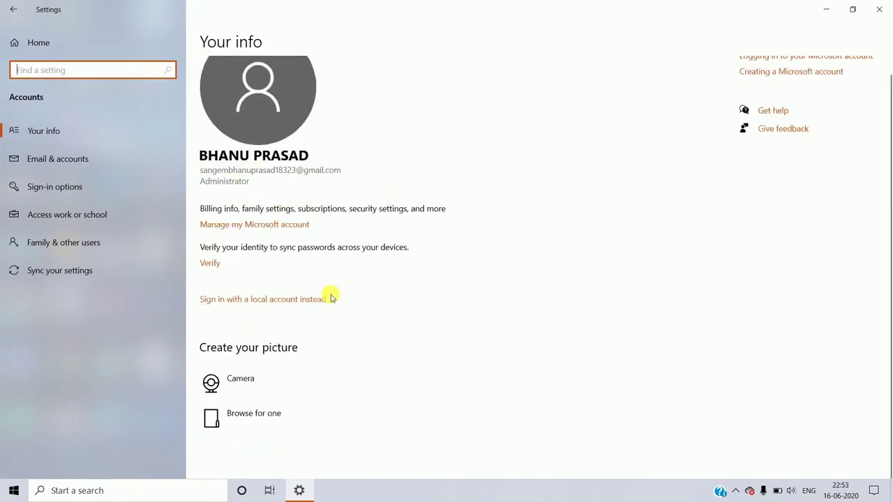
pyautogui.scroll(1, 331, 295)
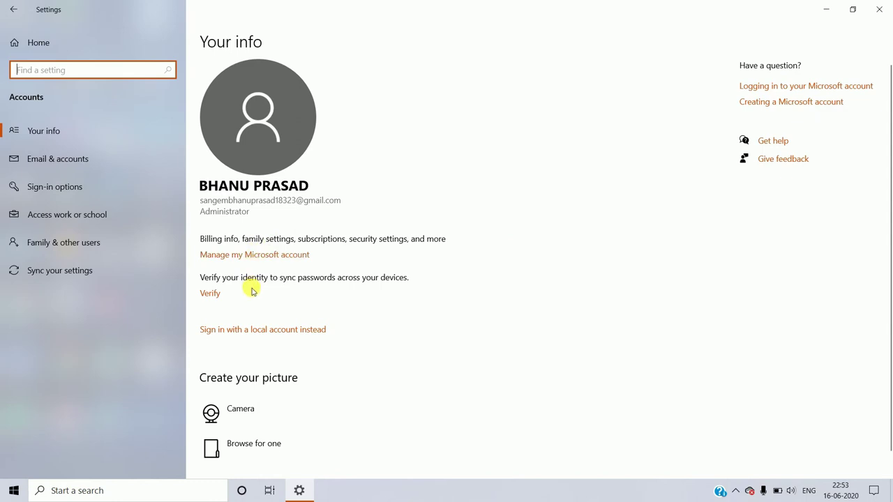
pyautogui.scroll(-1, 252, 289)
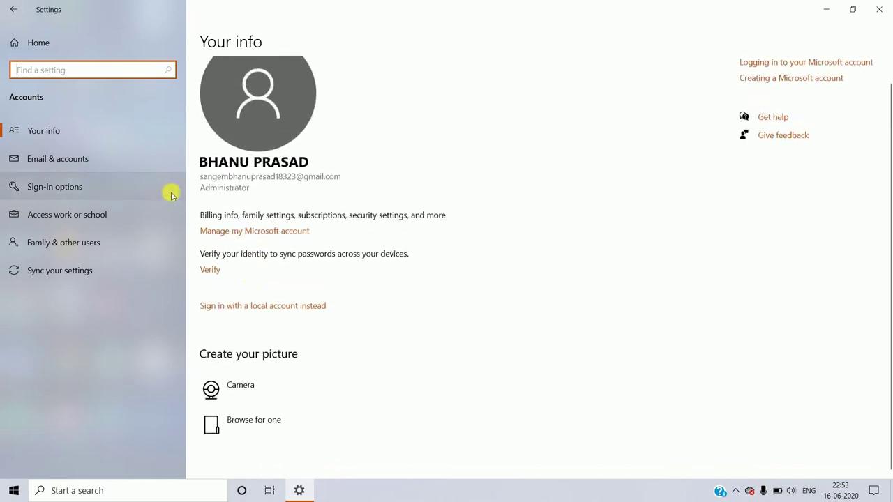
pyautogui.click(130, 160)
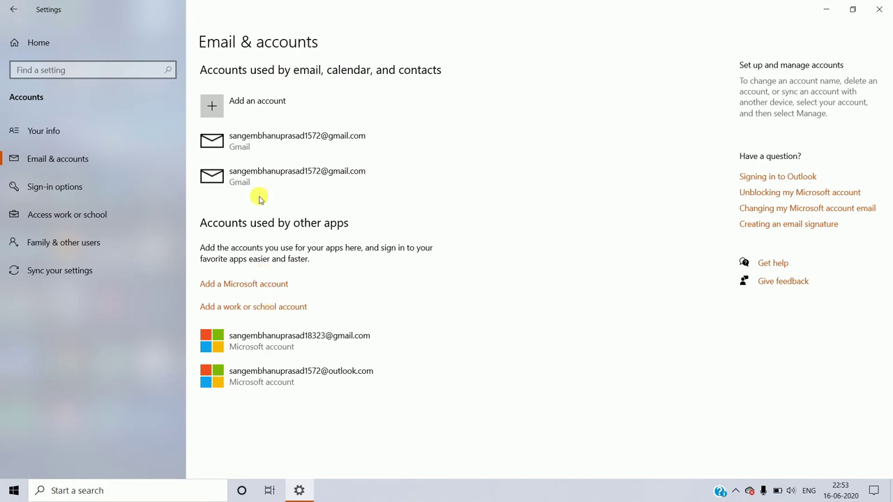
# Examine the Sign-in options, keeping Require sign-in at When PC wakes up from sleep, and look over the Dynamic lock and Privacy settings.
pyautogui.click(71, 196)
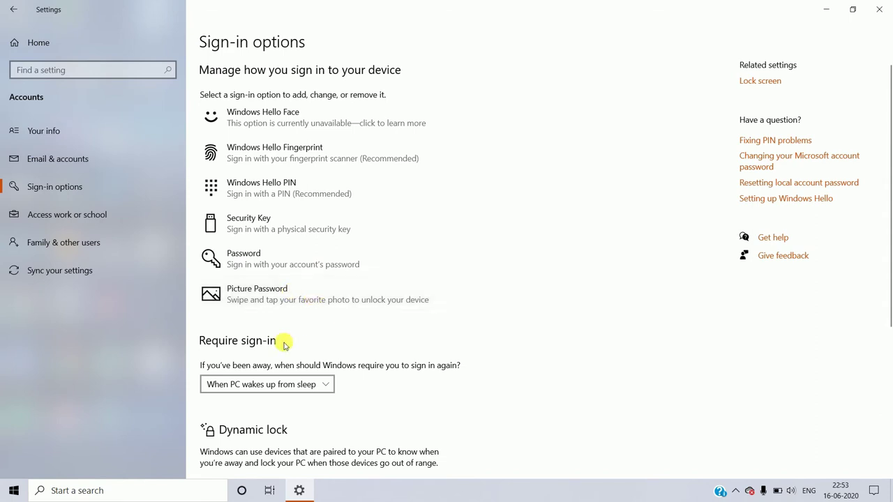
pyautogui.scroll(-1, 284, 345)
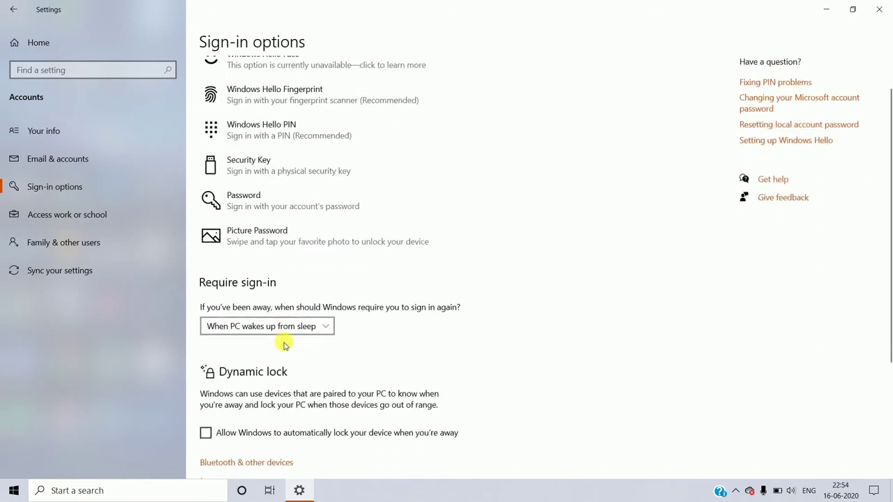
pyautogui.click(324, 328)
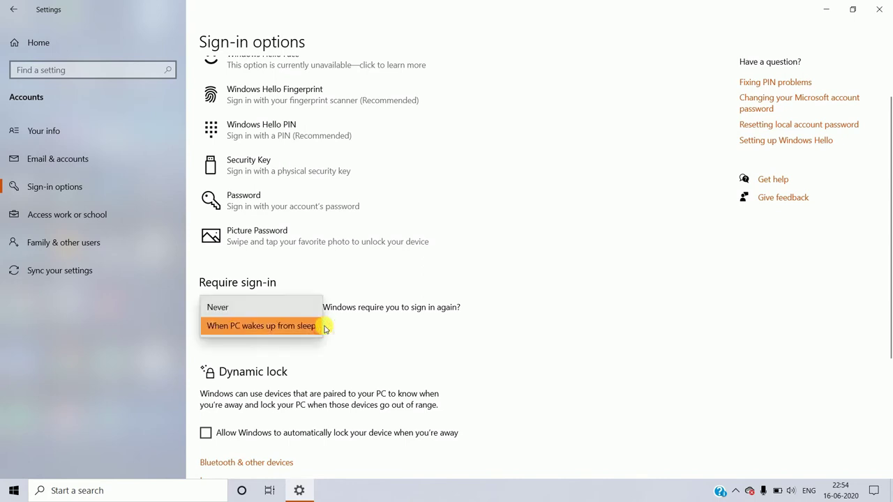
pyautogui.click(325, 326)
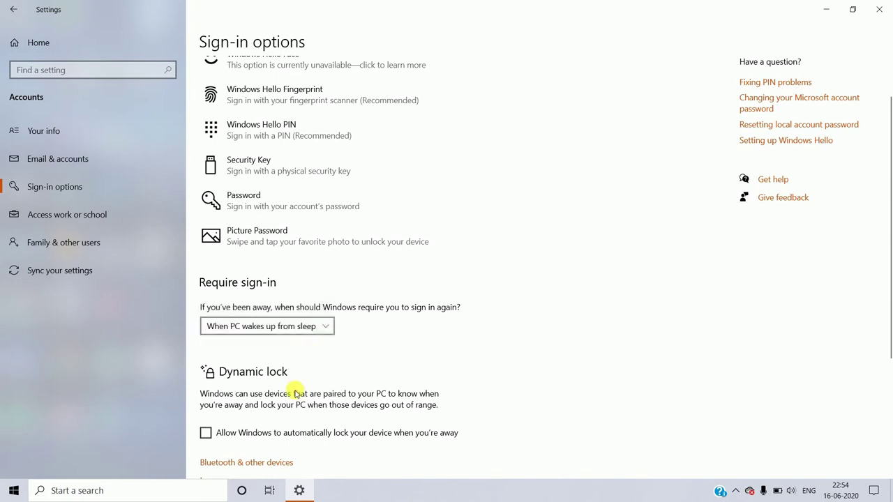
pyautogui.scroll(-3, 293, 391)
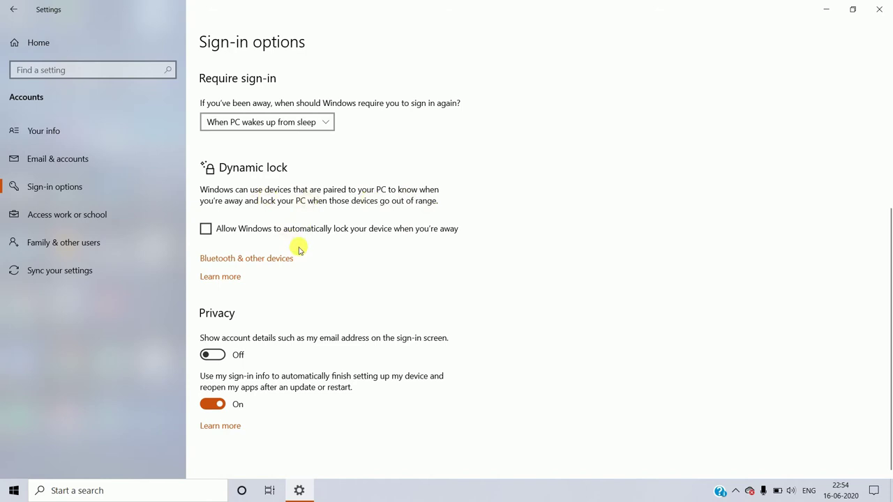
# View the Access work or school, Family & other users, and Sync your settings pages, and return to the Settings home.
pyautogui.click(127, 213)
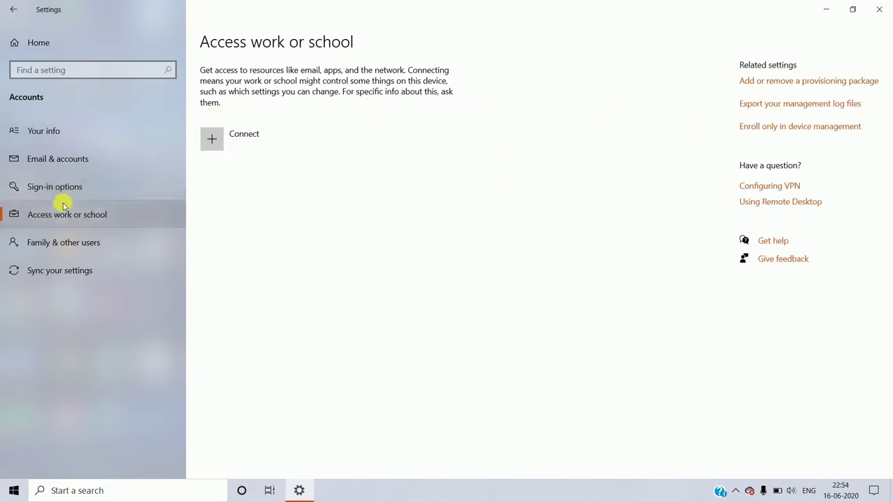
pyautogui.click(60, 234)
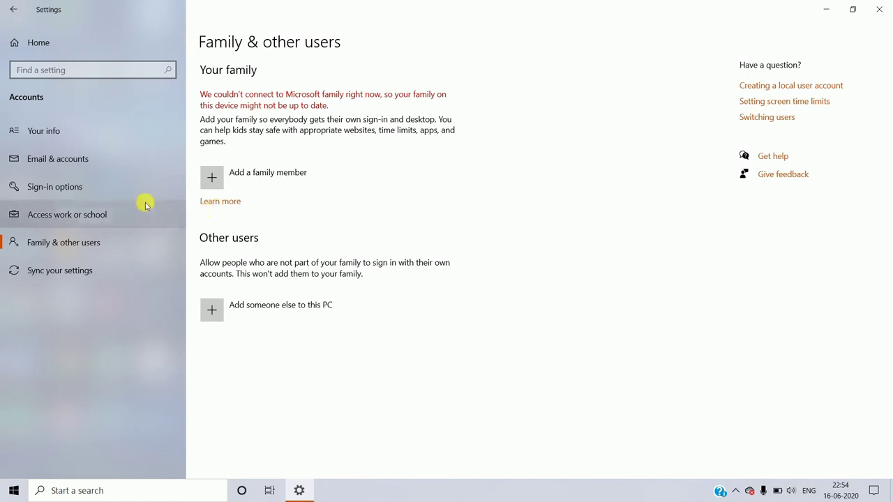
pyautogui.click(86, 270)
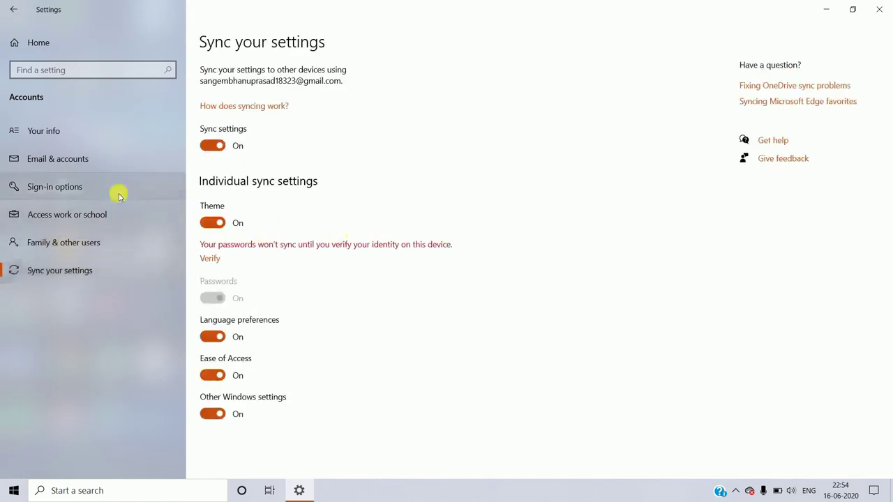
pyautogui.click(14, 5)
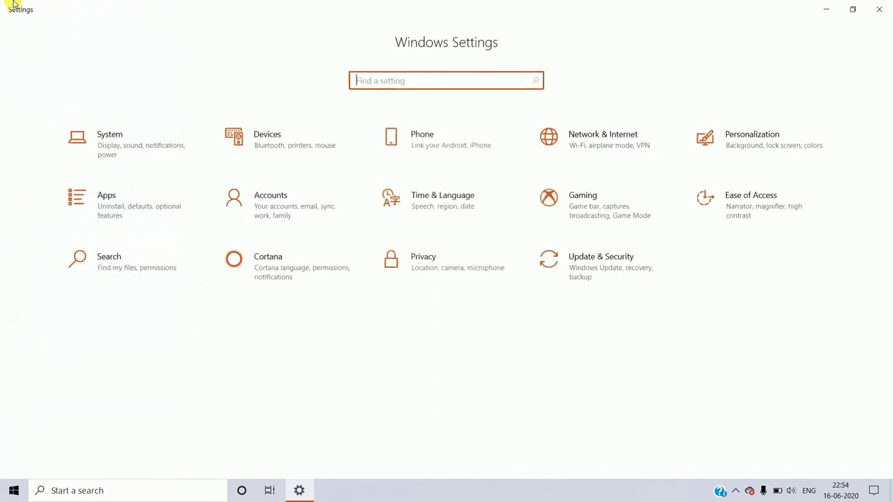
# Review the Date & time settings in Time & Language and keep the time zone at (UTC+05:30) Chennai, Kolkata, Mumbai, New Delhi.
pyautogui.click(452, 219)
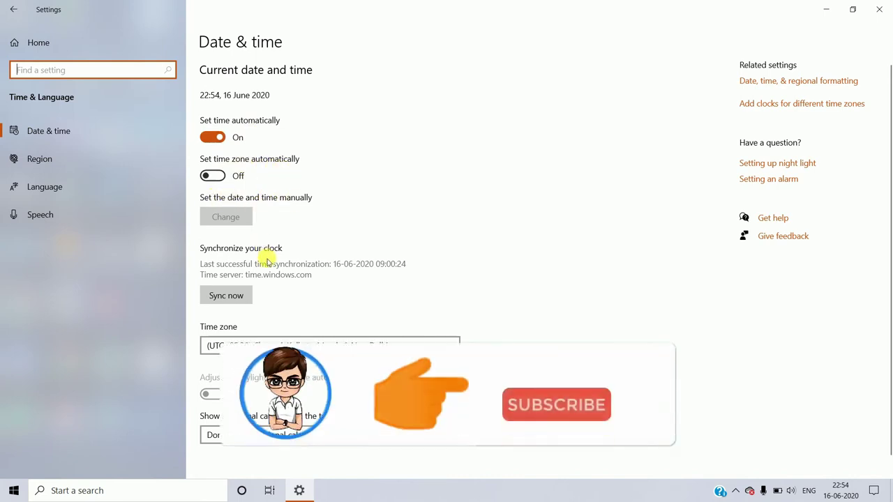
pyautogui.scroll(-1, 267, 259)
pyautogui.scroll(1, 267, 261)
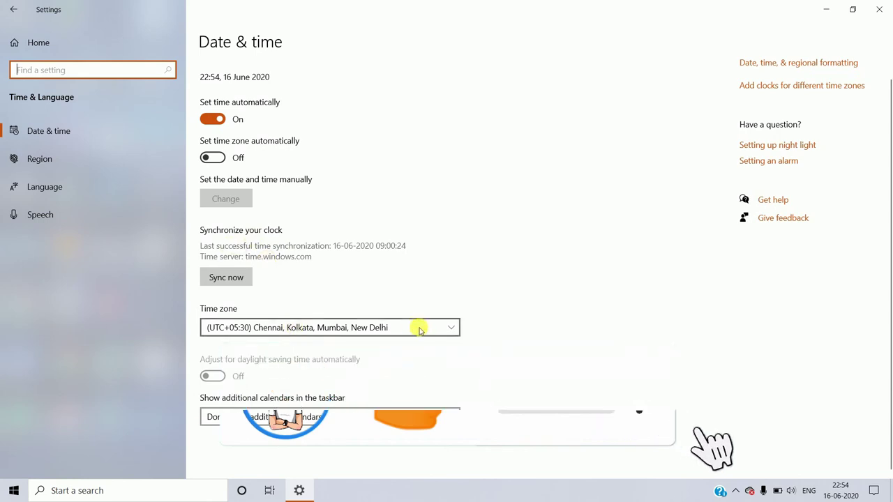
pyautogui.click(455, 331)
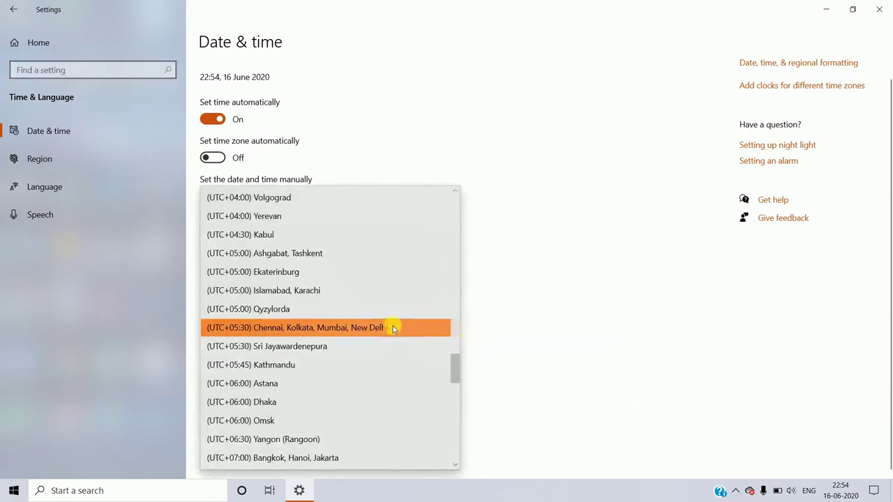
pyautogui.click(377, 331)
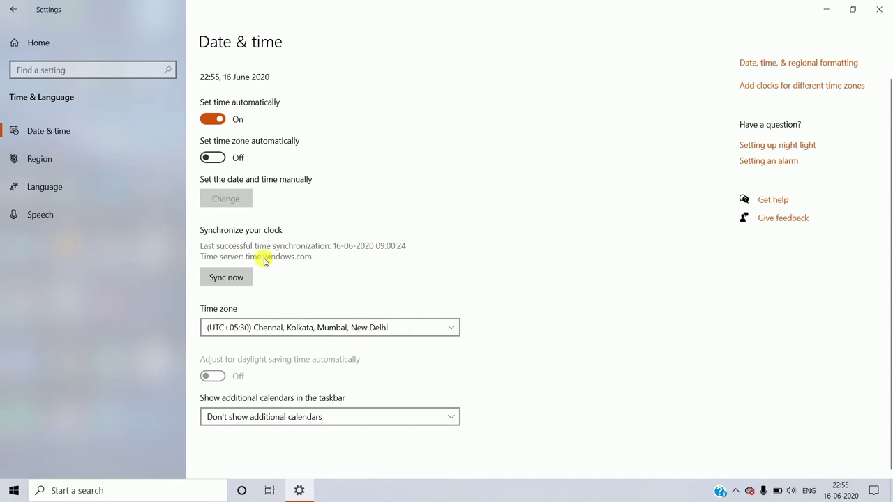
# Check the Region settings and the available regional formats, closing the list without picking a different format.
pyautogui.click(105, 168)
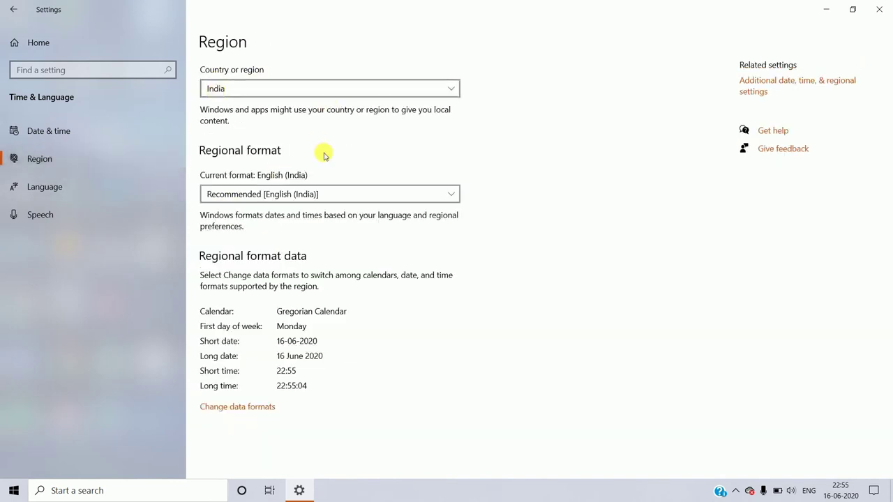
pyautogui.click(443, 194)
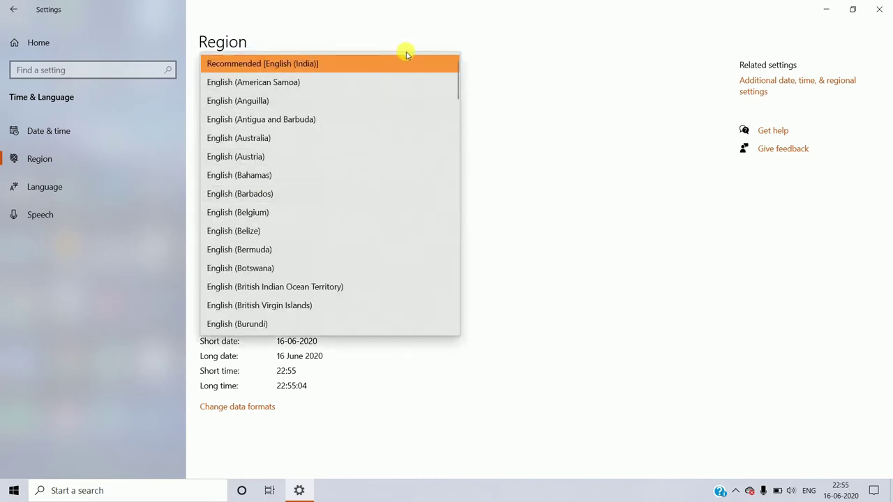
pyautogui.click(489, 66)
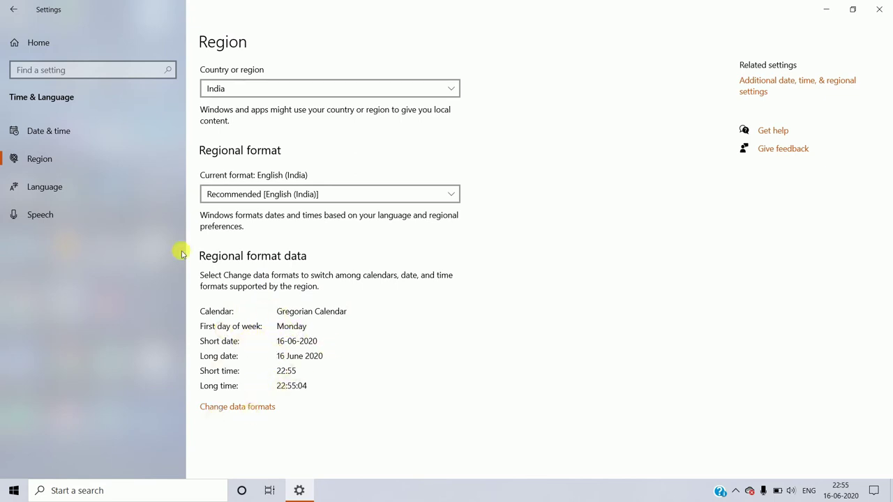
# View the Language page and the Speech settings, keeping English (United States) as the speech language, down to the installed voice packages.
pyautogui.click(118, 192)
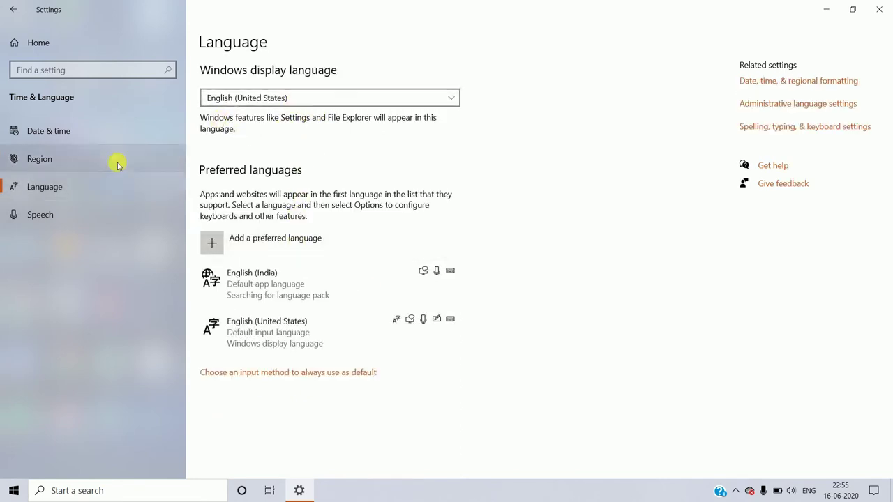
pyautogui.click(105, 211)
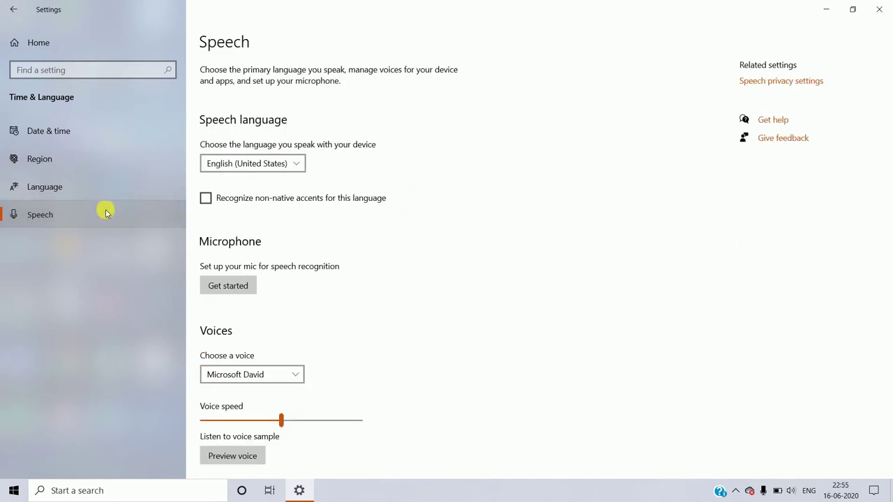
pyautogui.click(297, 165)
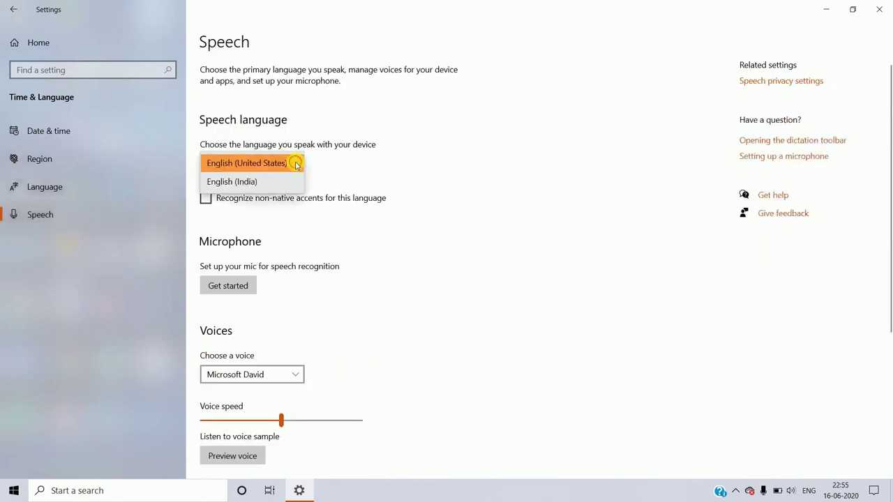
pyautogui.click(297, 166)
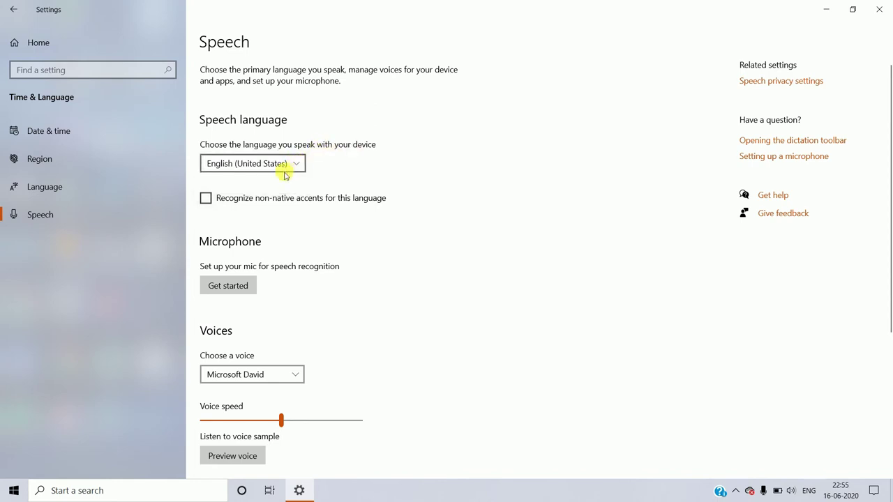
pyautogui.scroll(-3, 293, 309)
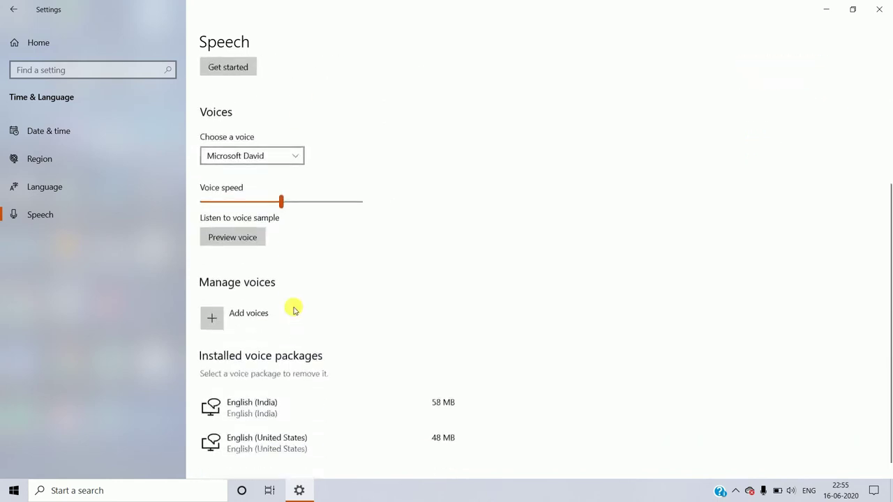
# Review the microphone, voice and installed voice package options on the Speech page, and return to the Settings home.
pyautogui.scroll(2, 293, 309)
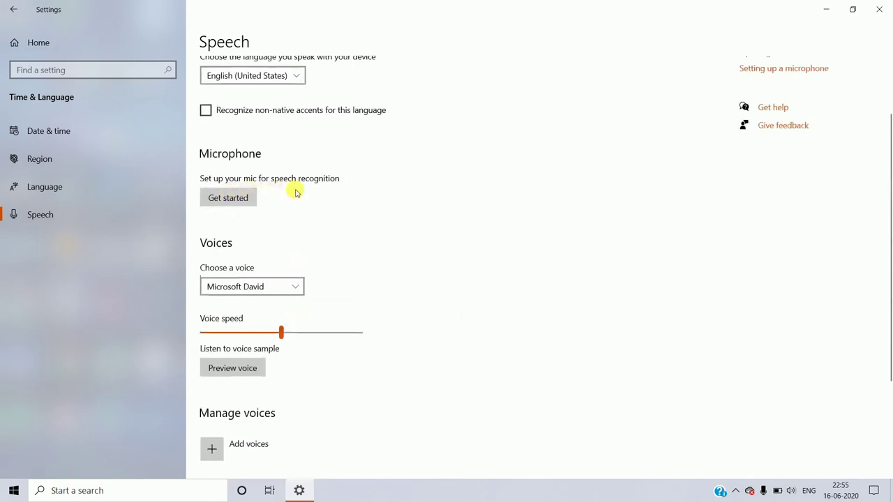
pyautogui.scroll(-3, 244, 268)
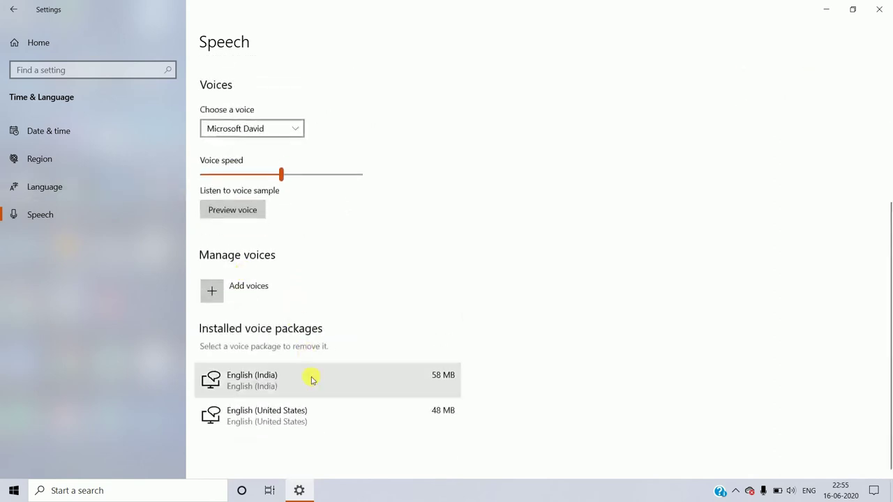
pyautogui.scroll(3, 319, 303)
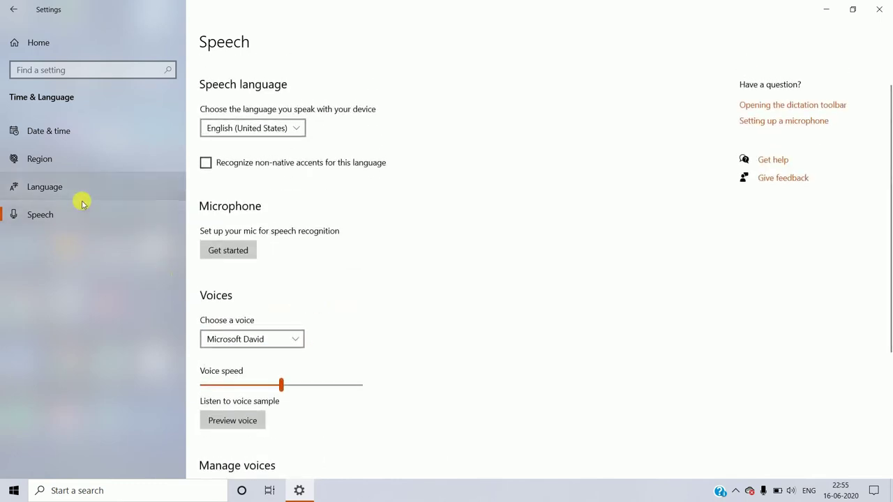
pyautogui.click(9, 15)
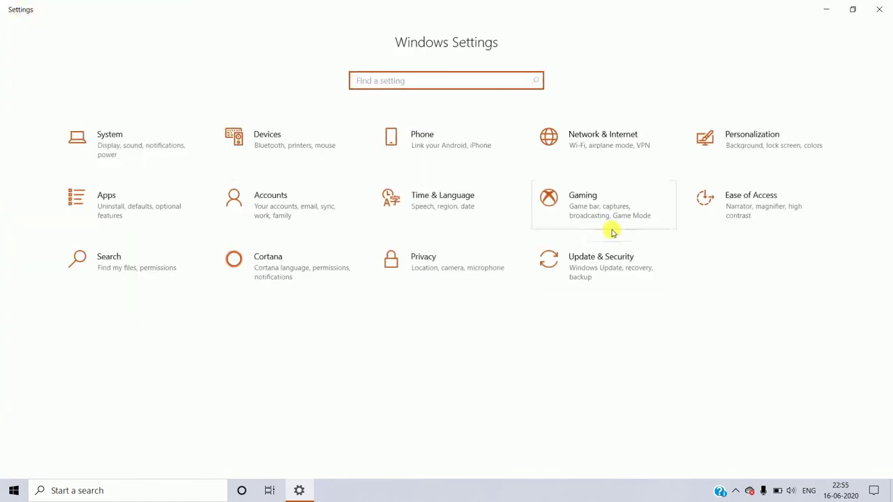
# Open the Gaming category and look through the Game bar options and keyboard shortcuts, clearing any stray search text.
pyautogui.click(591, 201)
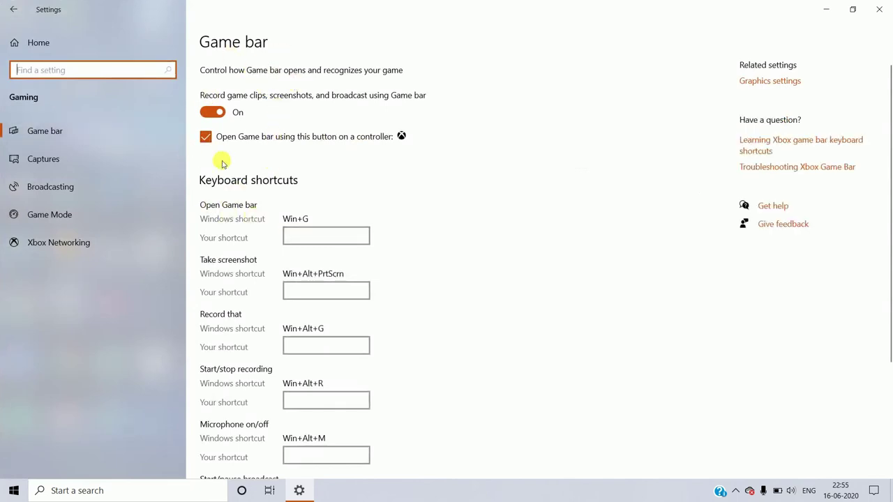
pyautogui.scroll(-3, 314, 226)
pyautogui.scroll(3, 315, 229)
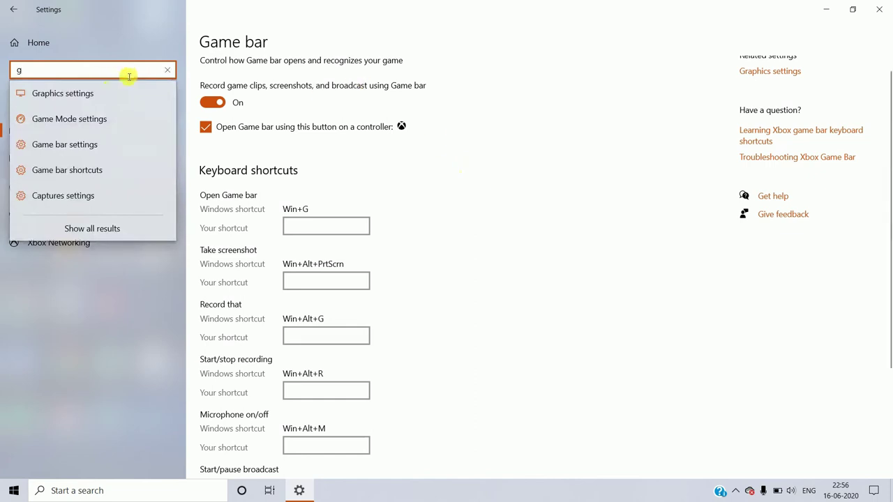
pyautogui.click(166, 71)
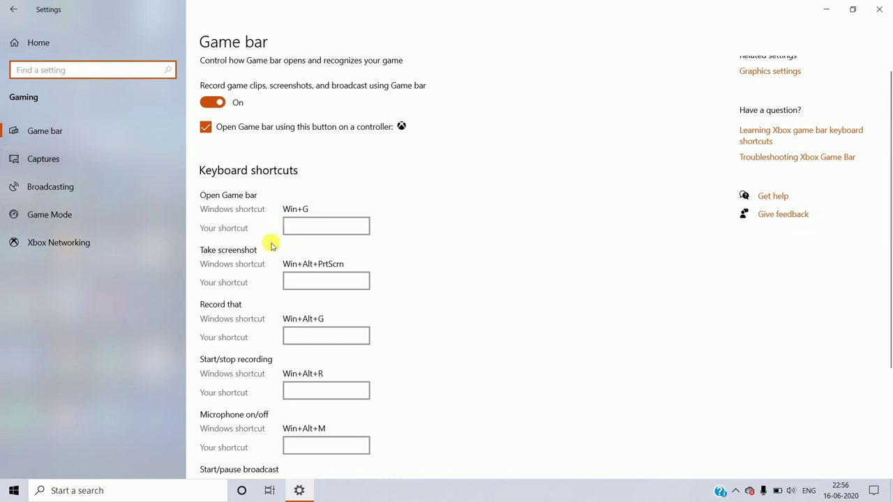
pyautogui.scroll(-3, 252, 307)
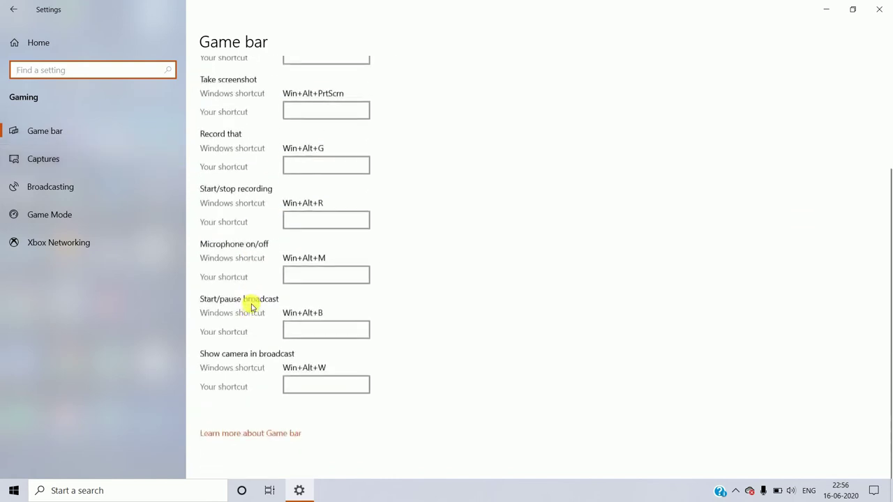
# View the Captures page, from the save folder and background recording to the recorded audio and video options.
pyautogui.click(28, 161)
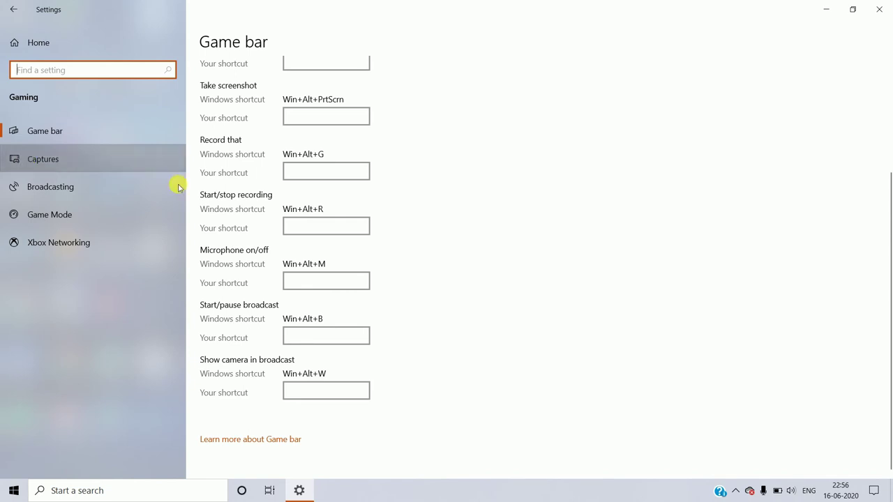
pyautogui.click(94, 161)
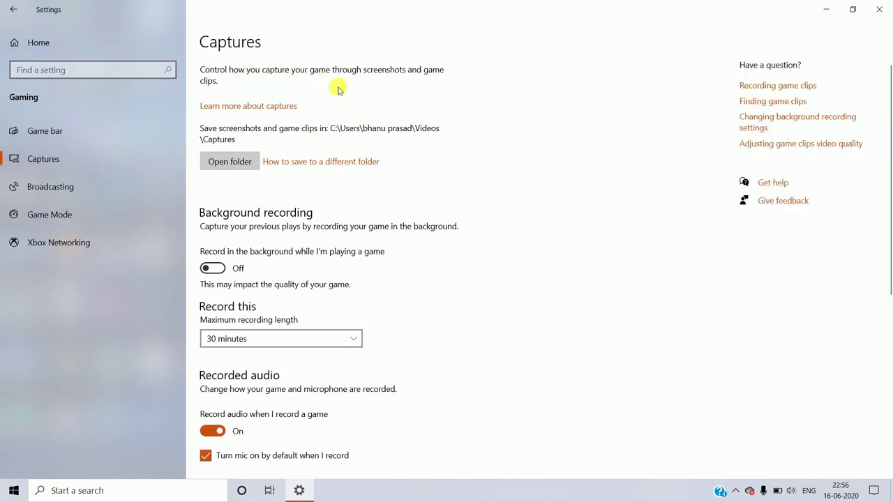
pyautogui.scroll(-1, 259, 253)
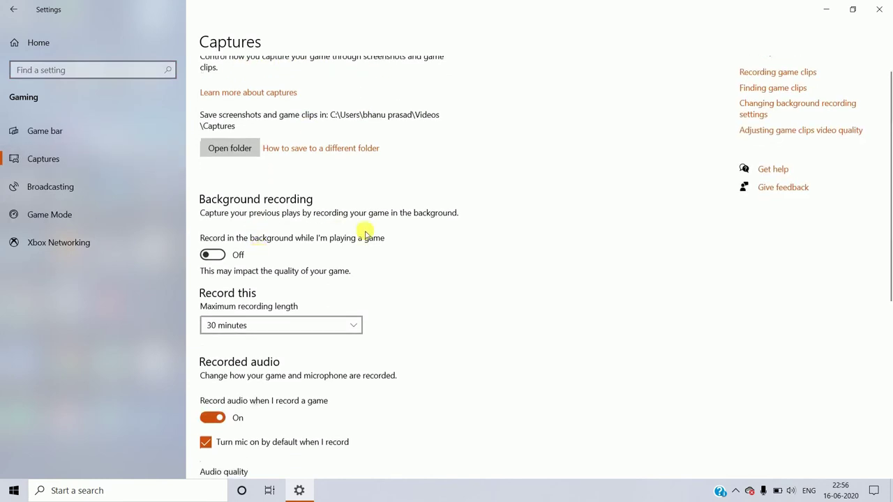
pyautogui.scroll(-5, 286, 265)
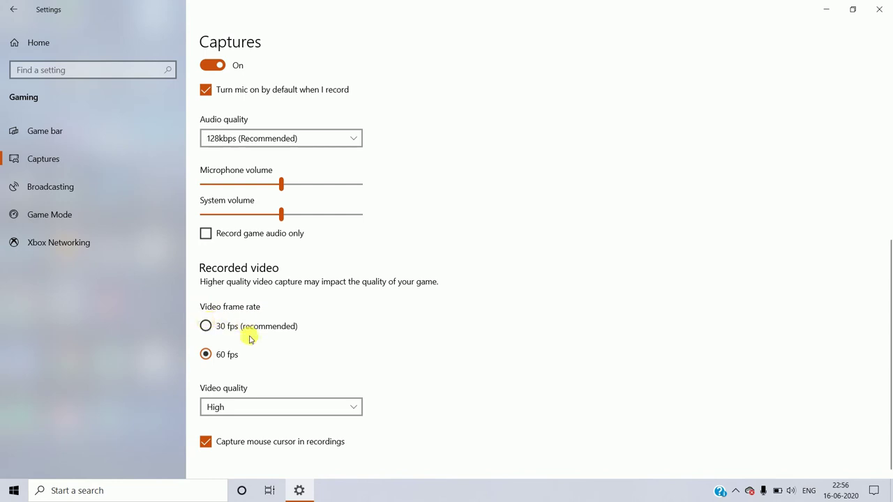
pyautogui.scroll(2, 279, 342)
pyautogui.scroll(-2, 246, 371)
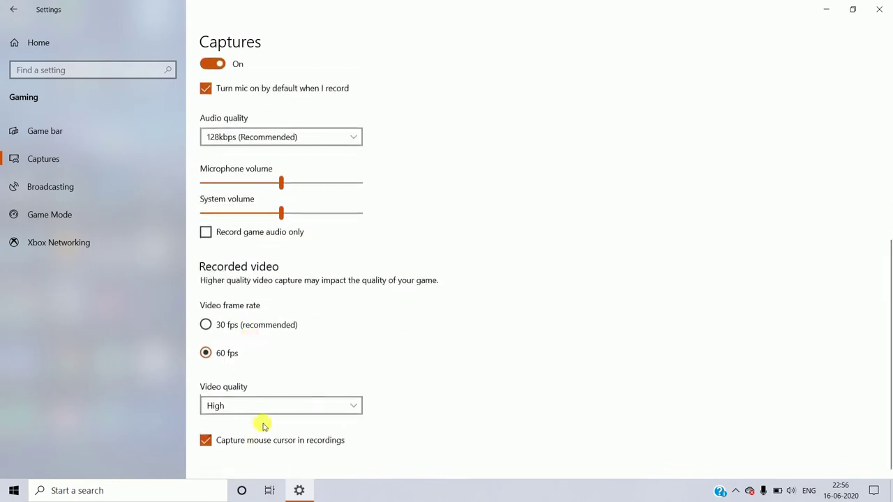
pyautogui.scroll(10, 314, 309)
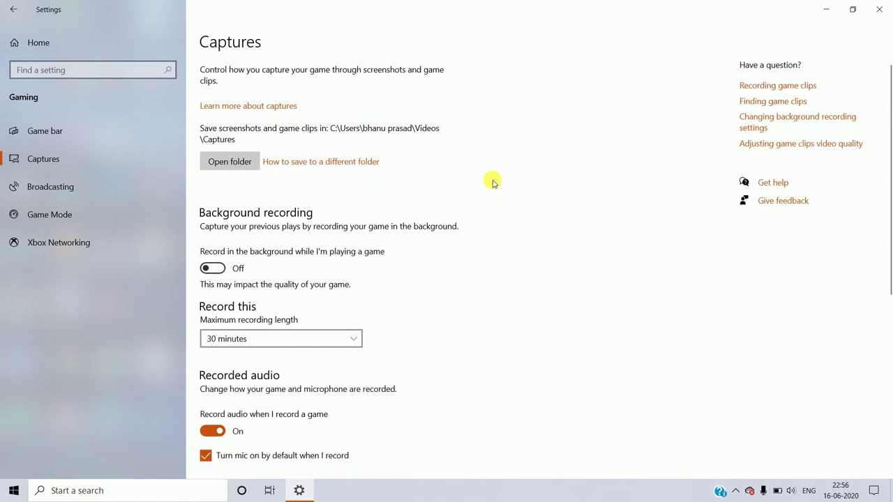
# View the Broadcasting page's audio, camera and video options, and open the Game Mode page.
pyautogui.click(105, 179)
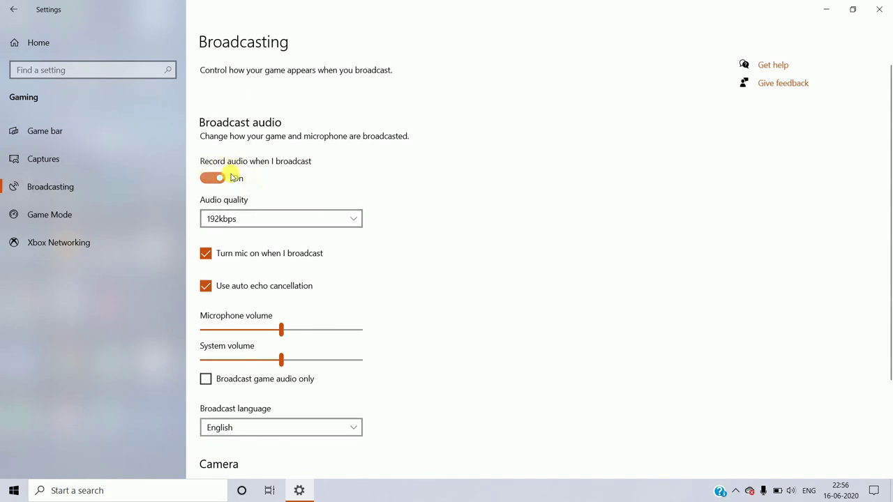
pyautogui.scroll(-3, 305, 279)
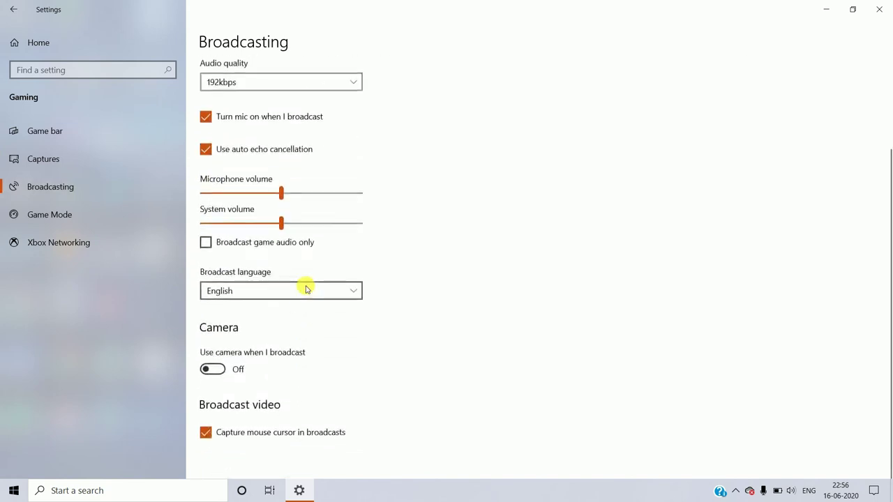
pyautogui.click(109, 203)
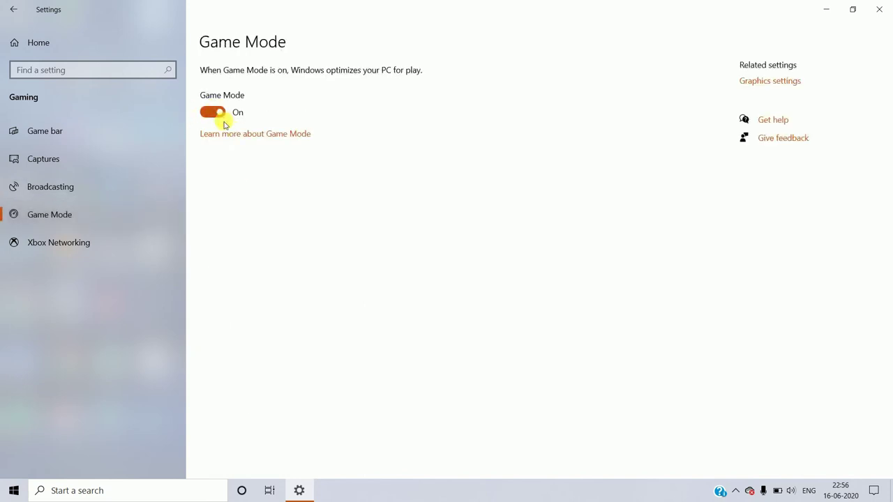
# Go back to the Captures page and recheck the recording length, recorded audio and recorded video settings.
pyautogui.click(109, 170)
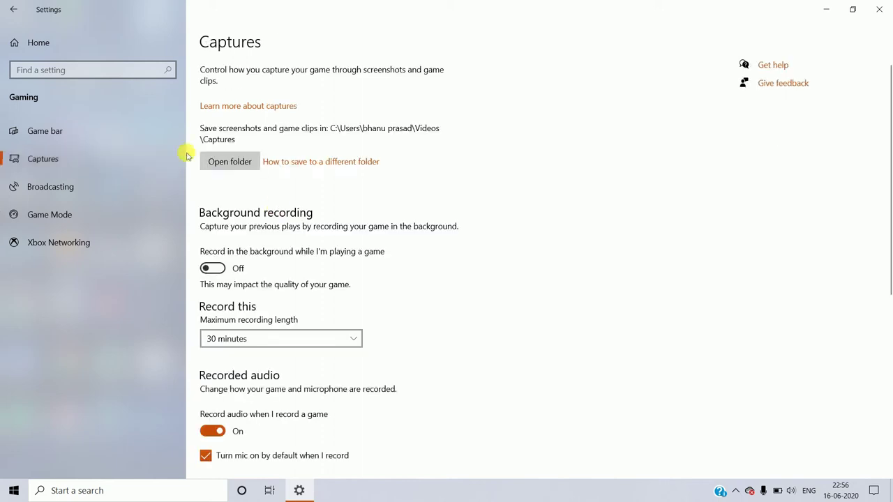
pyautogui.scroll(-2, 340, 222)
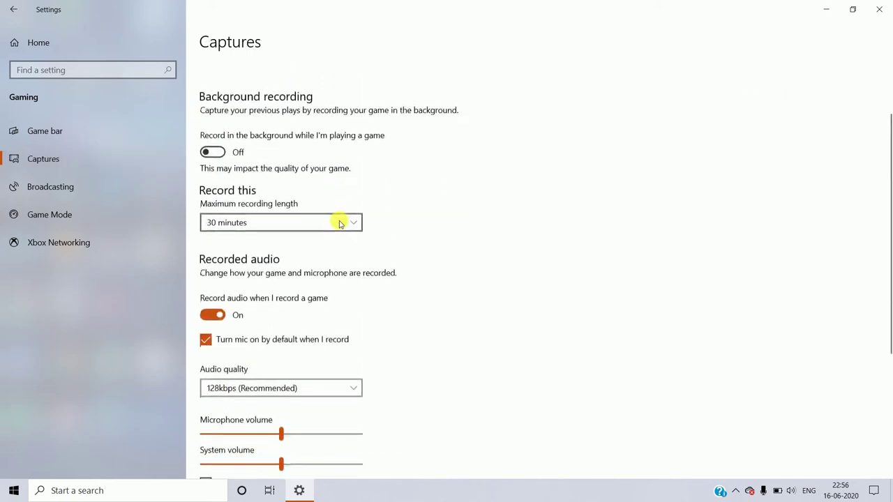
pyautogui.scroll(-3, 340, 223)
pyautogui.scroll(3, 319, 178)
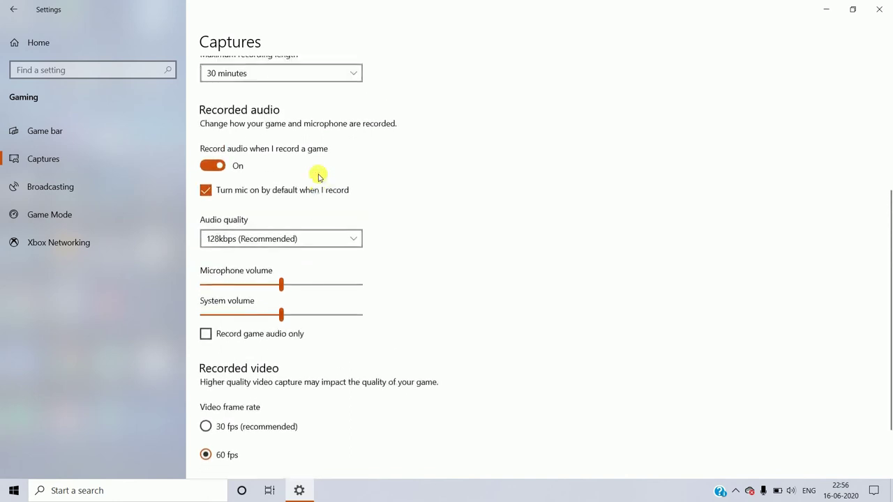
pyautogui.scroll(-4, 319, 176)
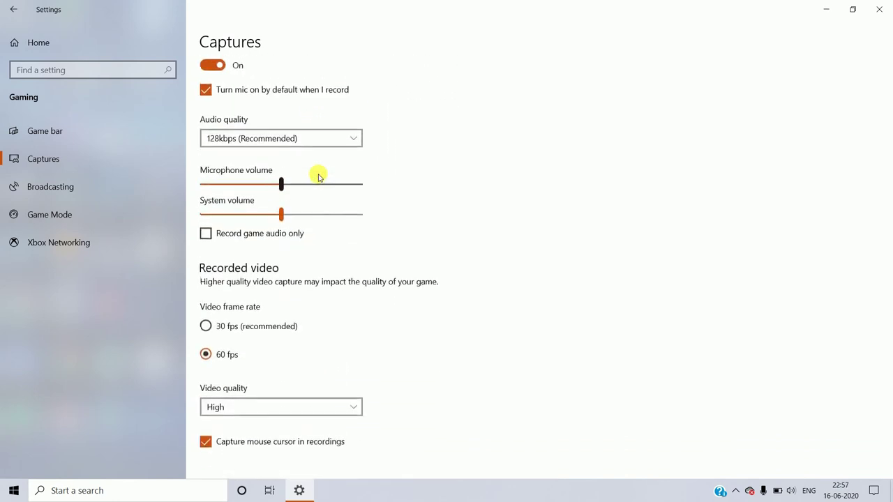
# Revisit the Broadcasting, Game bar and Game Mode pages, and switch from Gaming to the Ease of Access category.
pyautogui.click(113, 193)
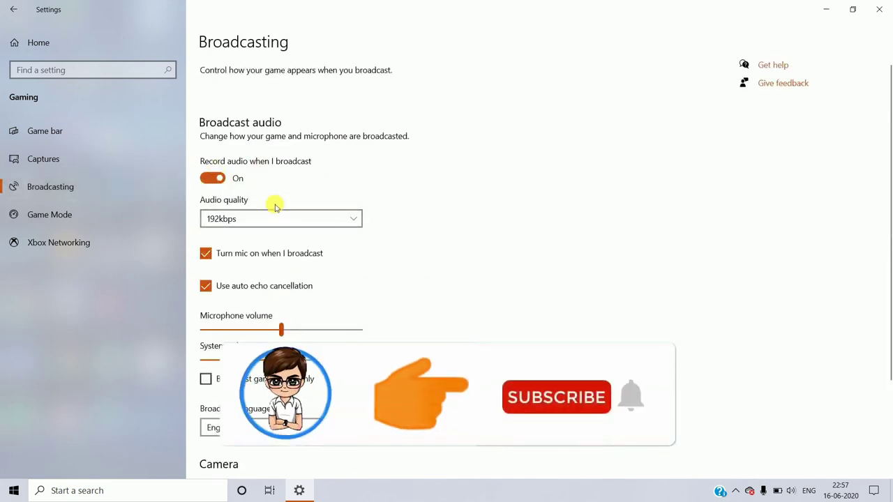
pyautogui.scroll(-2, 281, 274)
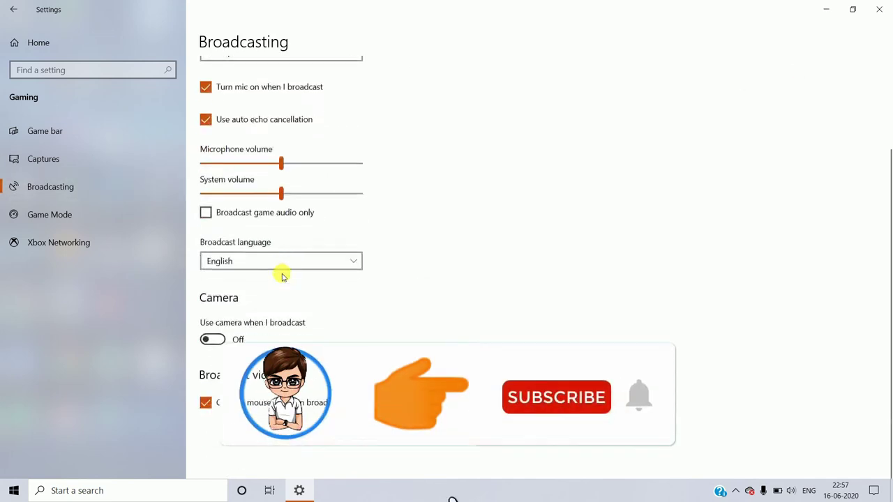
pyautogui.click(81, 143)
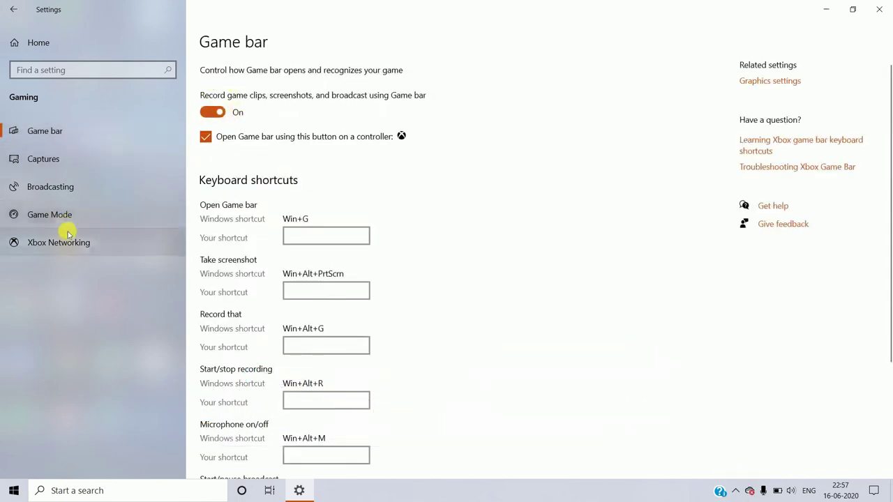
pyautogui.click(83, 224)
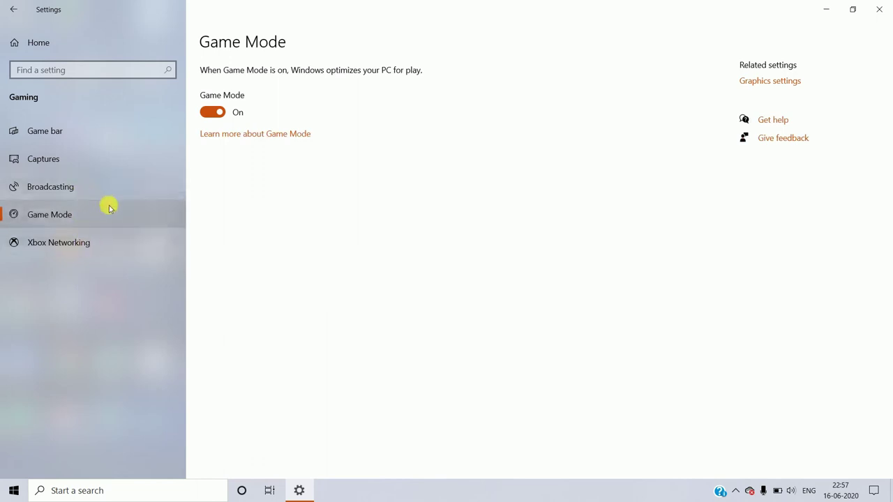
pyautogui.click(21, 20)
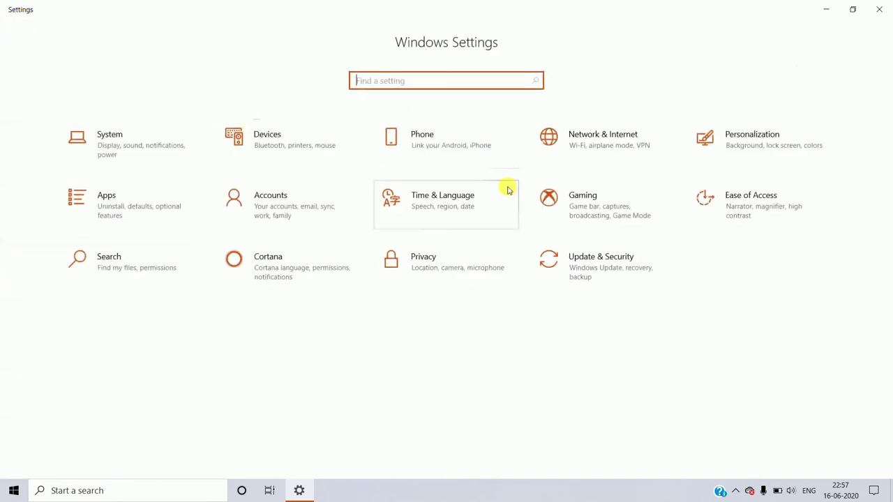
pyautogui.click(780, 219)
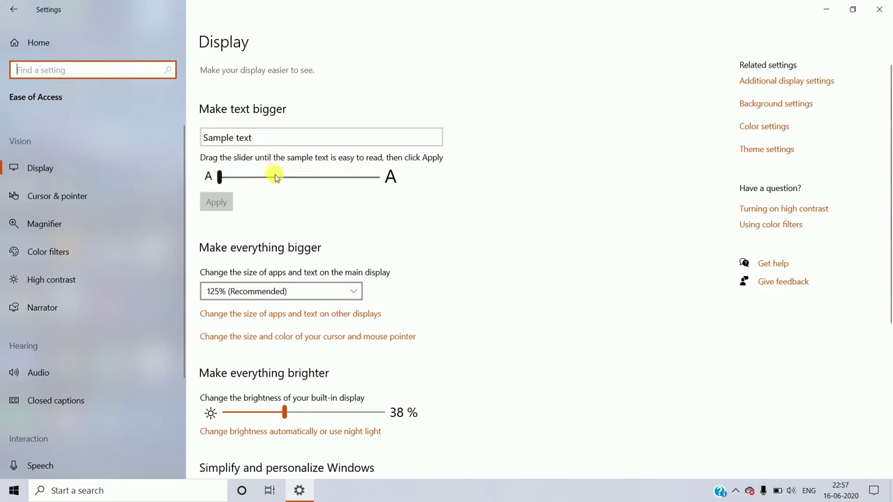
# Try 150% and 175% for the size of apps and text on the main display, and restore 125% (Recommended).
pyautogui.click(345, 293)
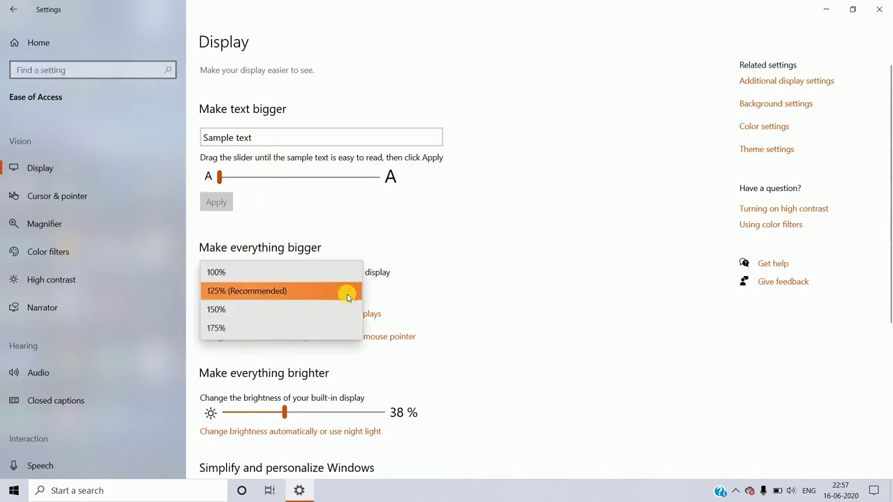
pyautogui.click(330, 314)
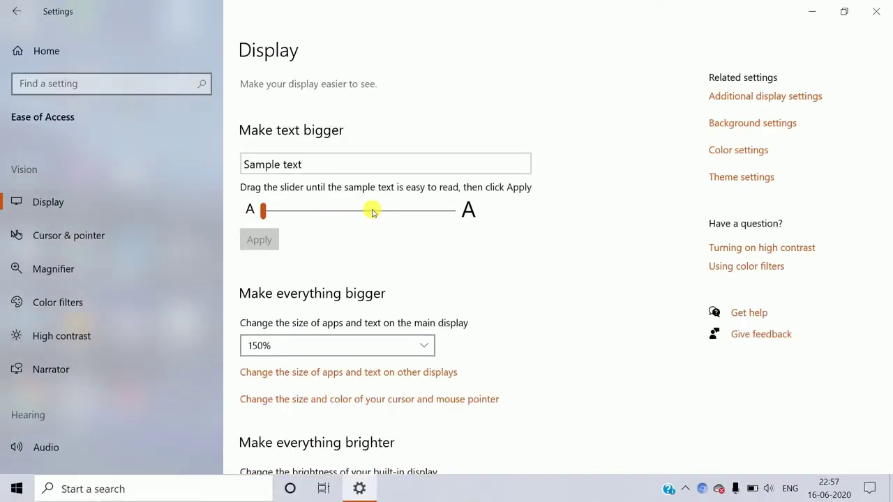
pyautogui.click(358, 290)
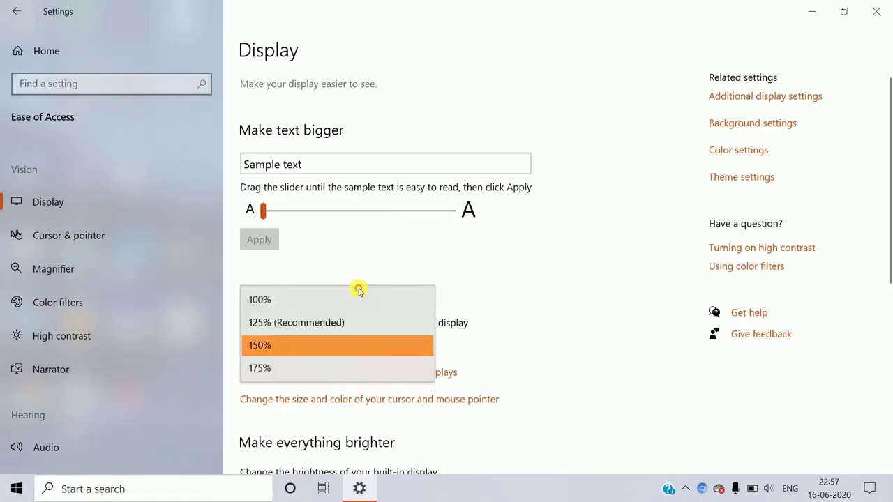
pyautogui.click(325, 311)
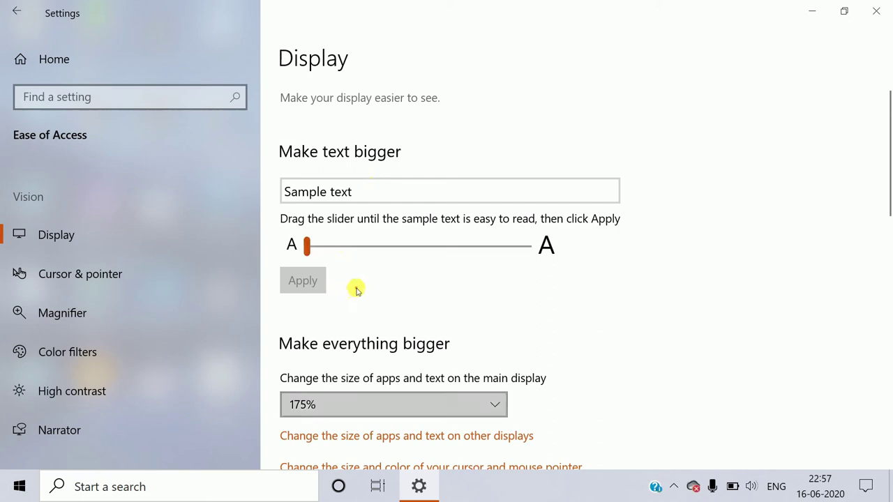
pyautogui.press('space')
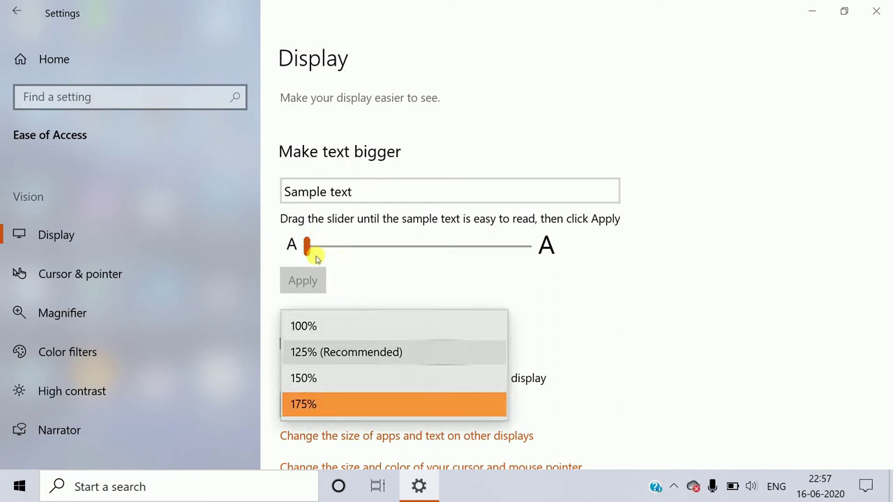
pyautogui.press('Return')
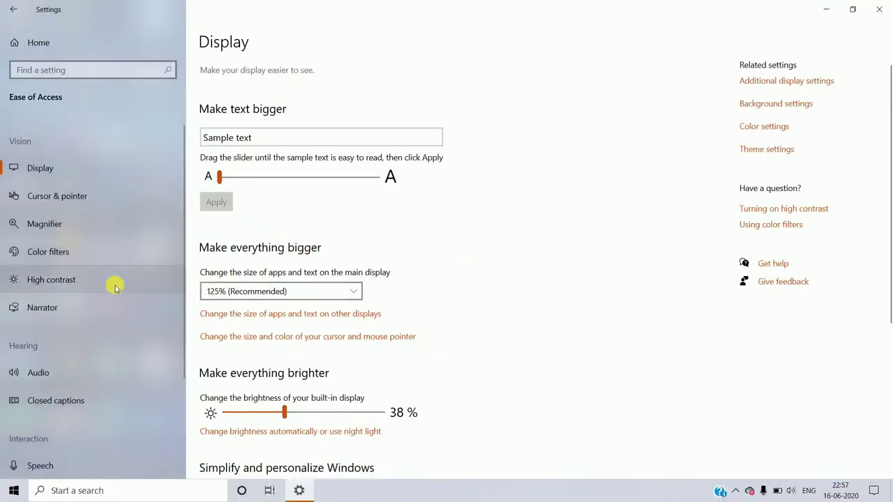
# Look through the remaining Ease of Access Display options, including brightness and Windows personalization, and open the Cursor & pointer page.
pyautogui.scroll(-2, 253, 340)
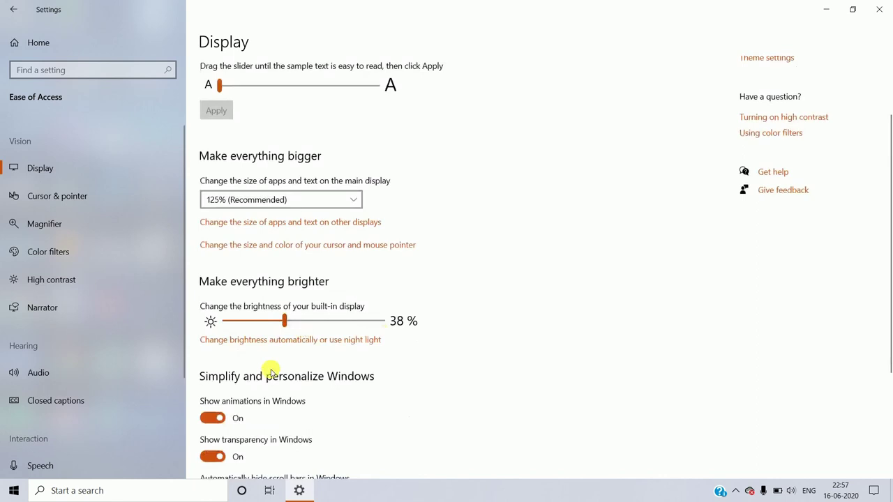
pyautogui.scroll(-3, 270, 369)
pyautogui.click(121, 201)
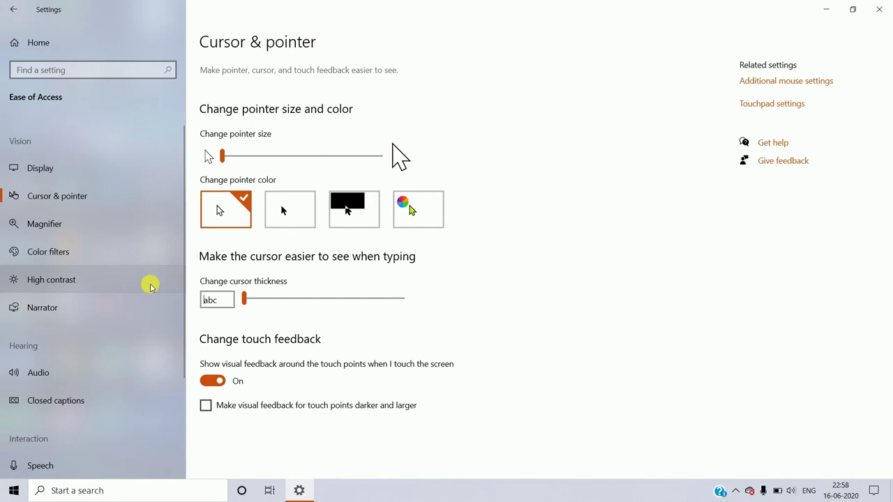
# Open the Magnifier page and look through its zoom, startup, view and cursor-following options.
pyautogui.click(98, 232)
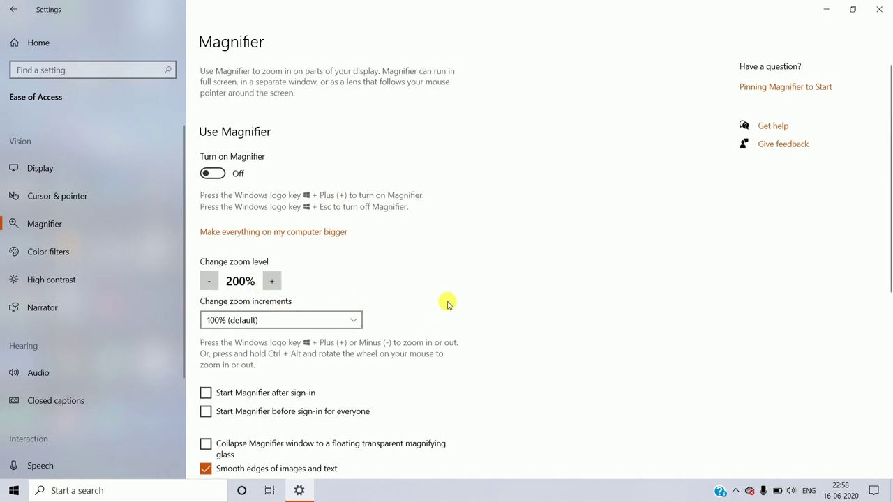
pyautogui.scroll(-1, 424, 303)
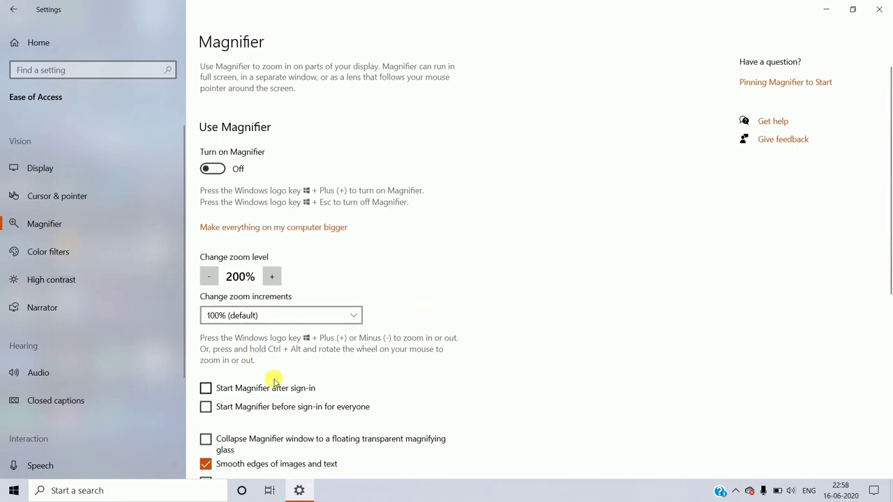
pyautogui.scroll(-5, 275, 379)
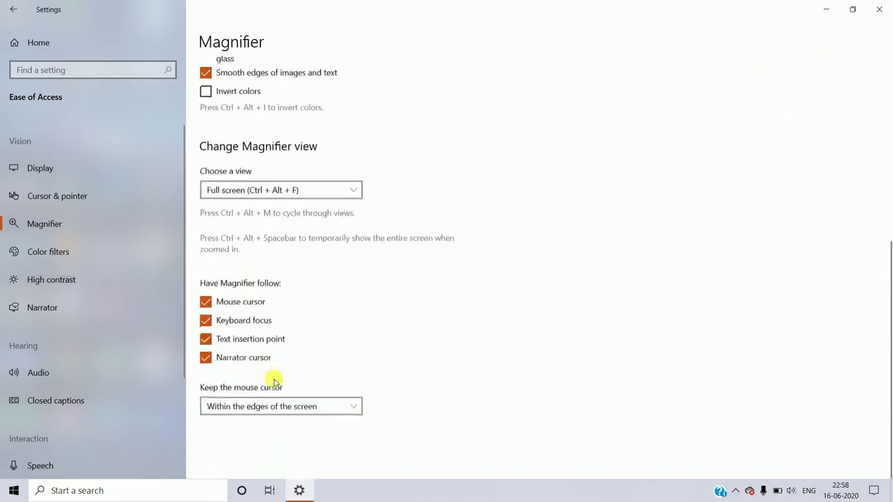
# Turn on color filters with Grayscale selected, and turn them back off.
pyautogui.click(77, 254)
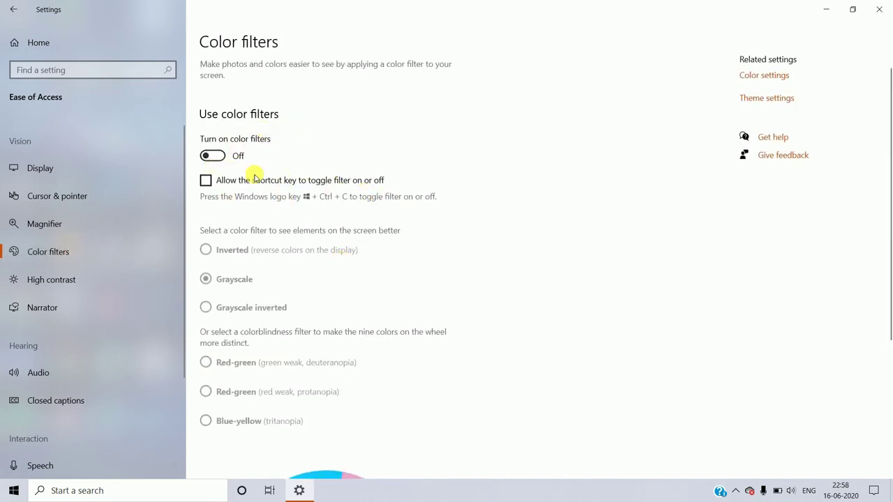
pyautogui.click(215, 157)
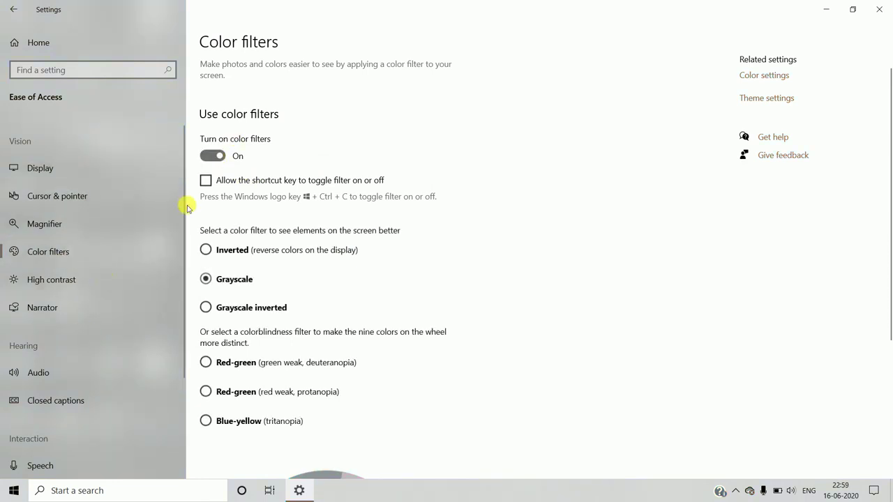
pyautogui.click(210, 157)
# Look through the colorblindness filters and the color wheel, and open the High contrast page.
pyautogui.scroll(-1, 304, 368)
pyautogui.scroll(-3, 304, 368)
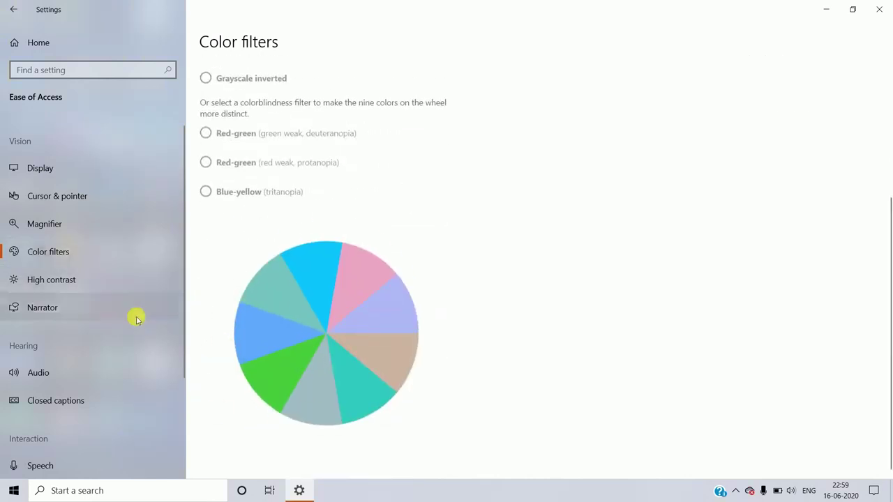
pyautogui.click(53, 275)
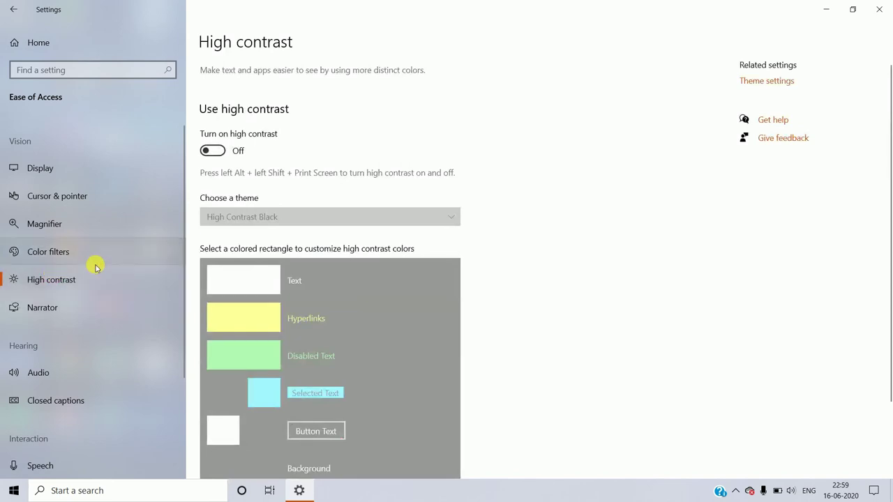
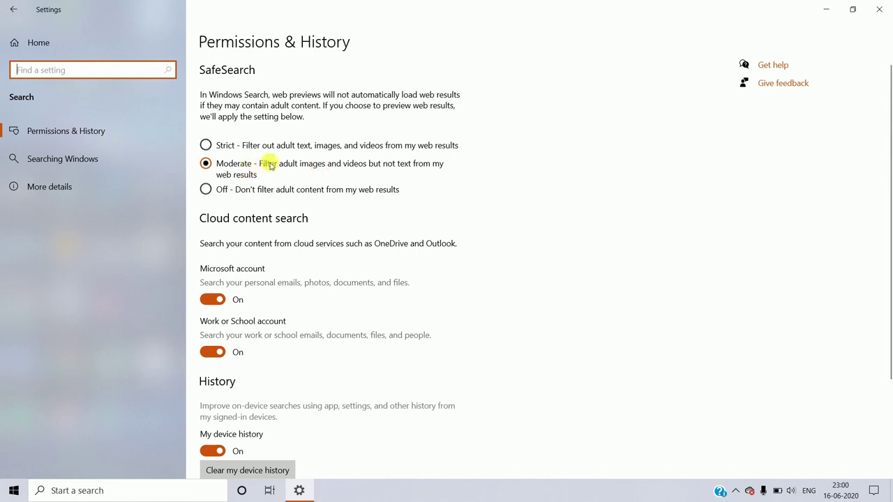
# Review the indexing, Find My Files and Excluded Folders settings for Searching Windows, and check the Search category's More details page.
pyautogui.click(147, 156)
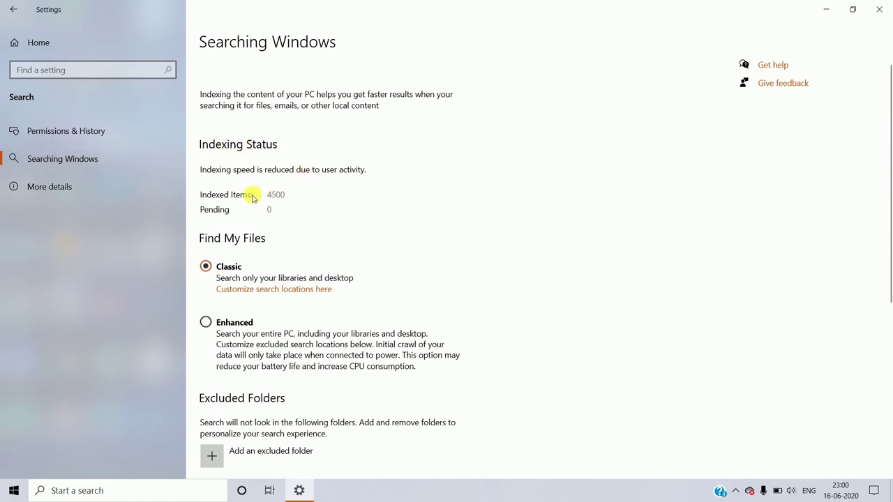
pyautogui.scroll(-1, 283, 305)
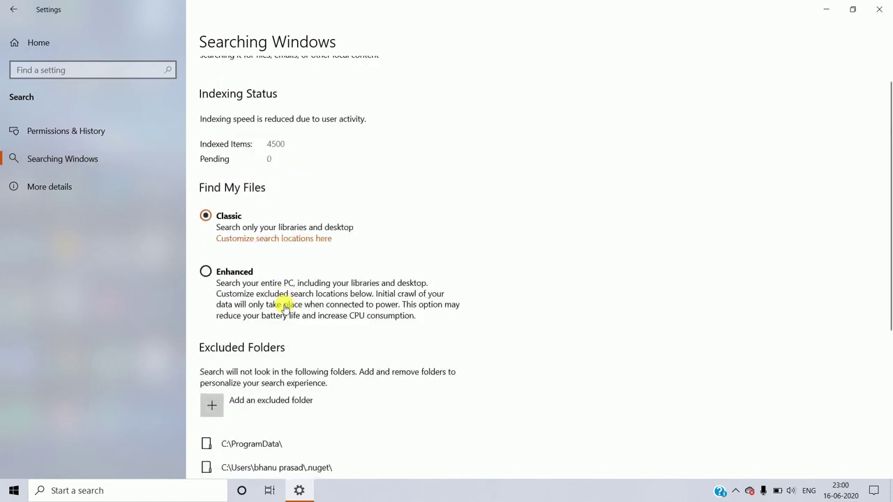
pyautogui.scroll(-2, 261, 289)
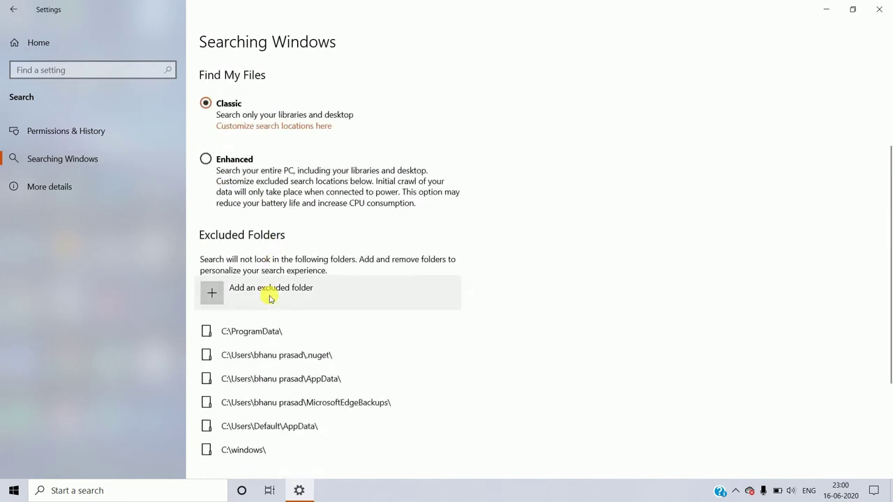
pyautogui.scroll(-3, 293, 293)
pyautogui.scroll(5, 293, 293)
pyautogui.scroll(-1, 294, 294)
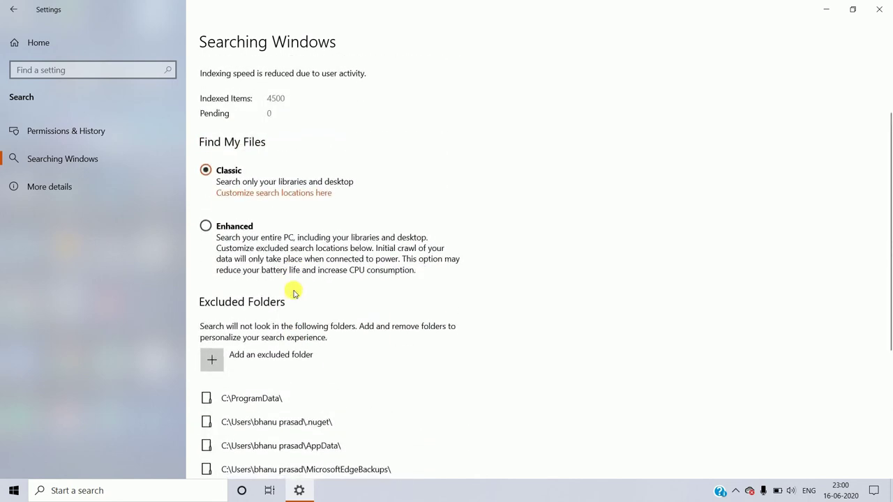
pyautogui.scroll(-2, 293, 293)
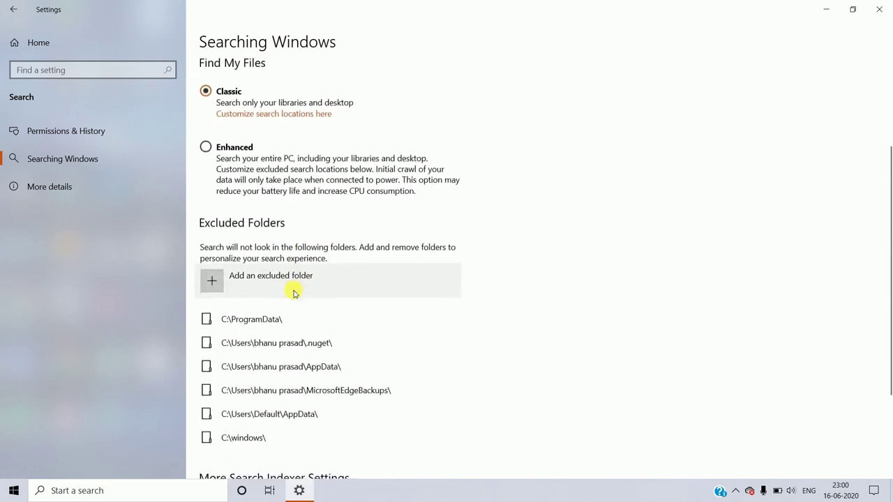
pyautogui.scroll(-4, 305, 310)
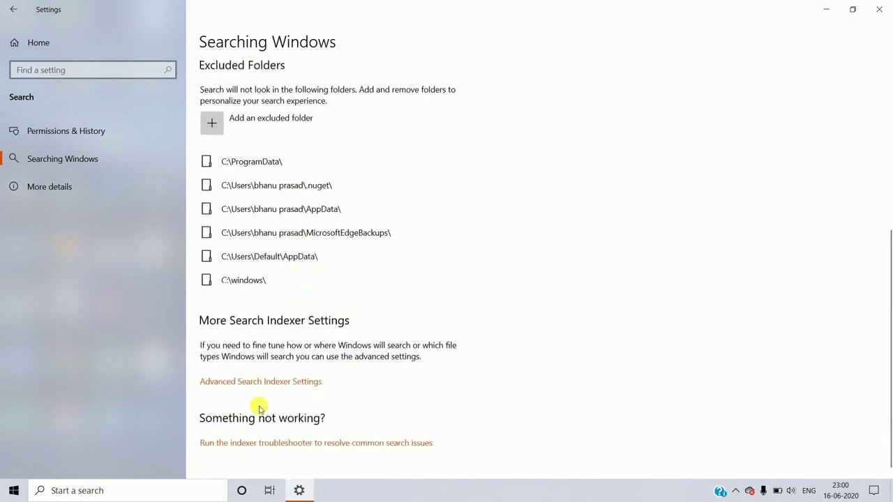
pyautogui.scroll(1, 259, 397)
pyautogui.click(122, 187)
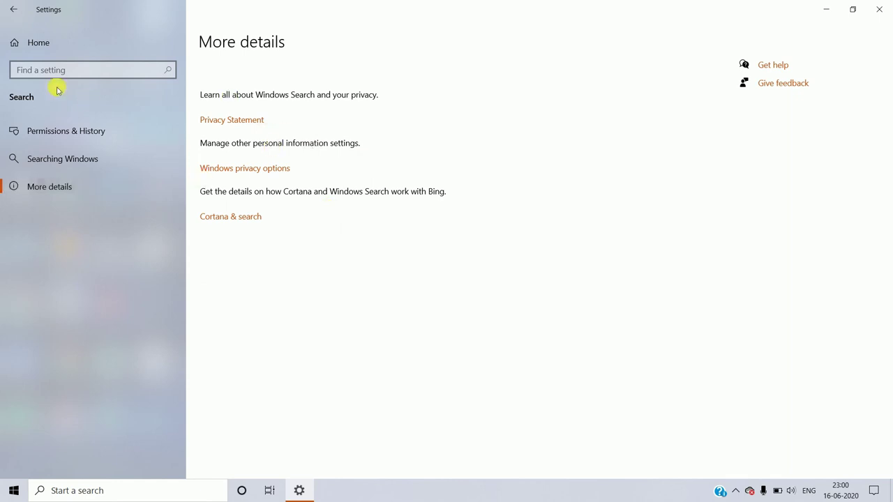
pyautogui.click(12, 9)
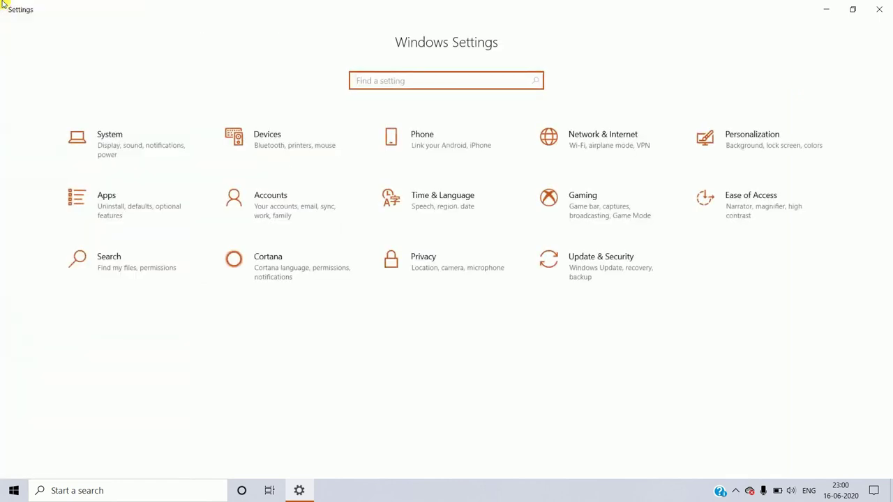
# Open the Cortana category and look through the Talk to Cortana options for microphone, keyboard shortcut and lock screen.
pyautogui.click(286, 269)
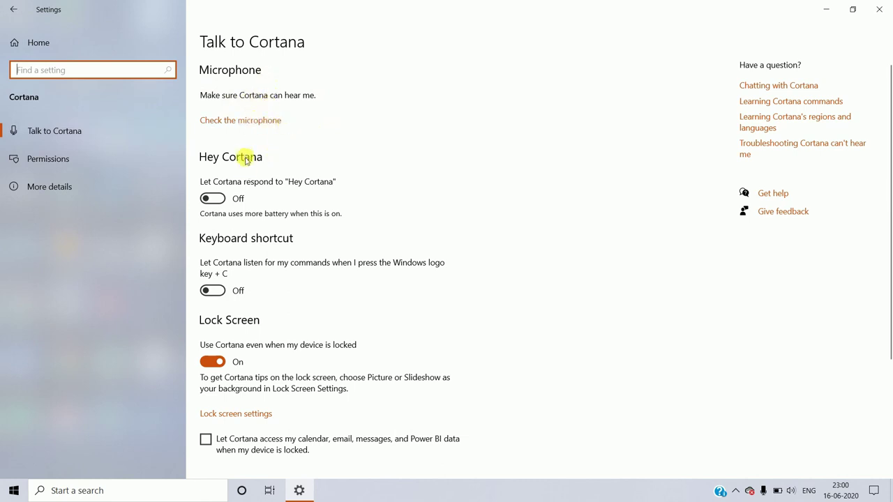
pyautogui.scroll(-1, 253, 215)
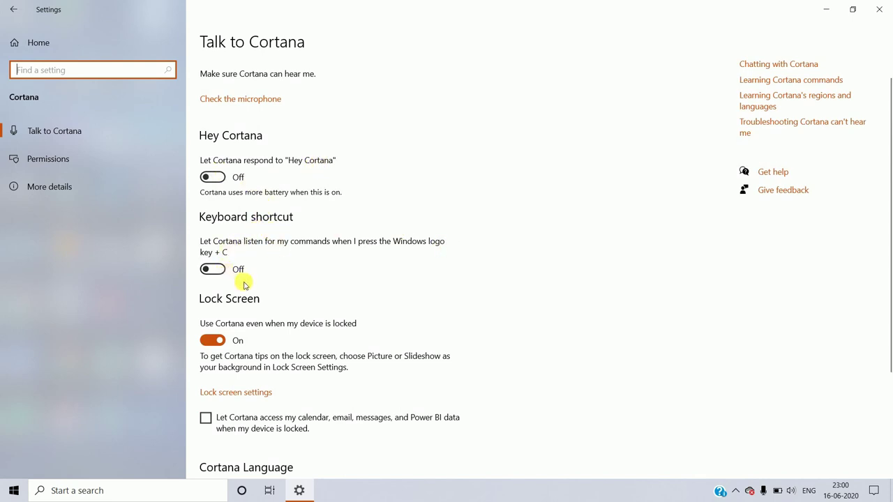
pyautogui.scroll(-2, 241, 283)
pyautogui.scroll(-3, 242, 284)
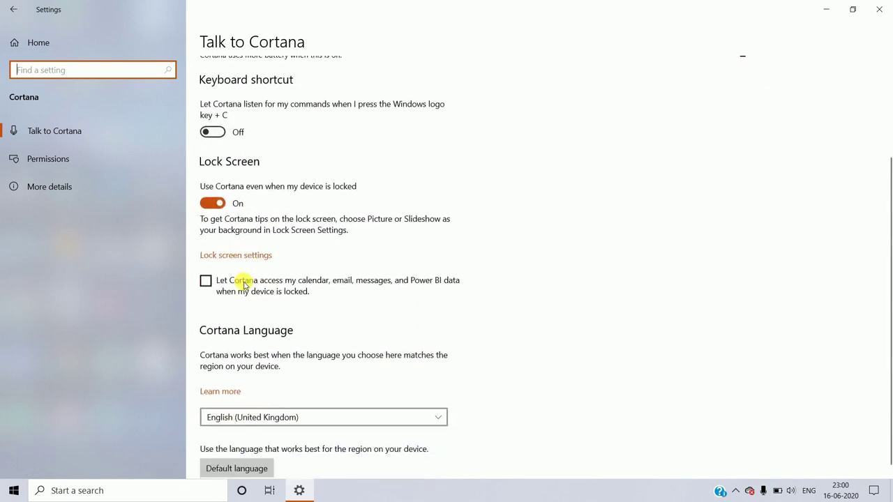
pyautogui.scroll(-1, 244, 282)
# Check the available Cortana languages, keeping English (United Kingdom), and view the Cortana Permissions page.
pyautogui.click(364, 399)
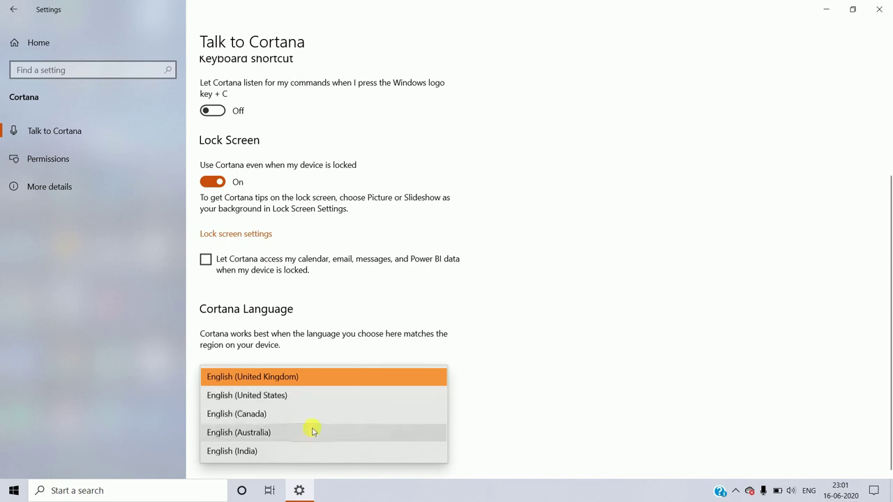
pyautogui.click(359, 383)
pyautogui.click(85, 153)
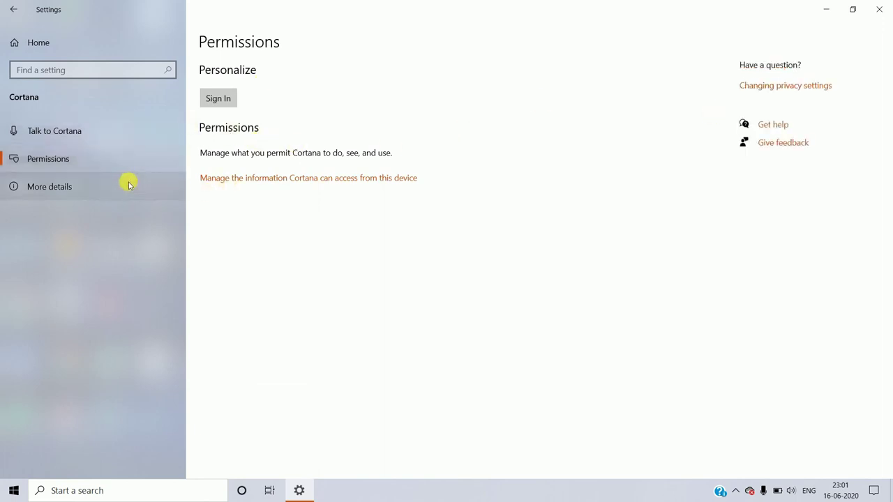
pyautogui.click(14, 9)
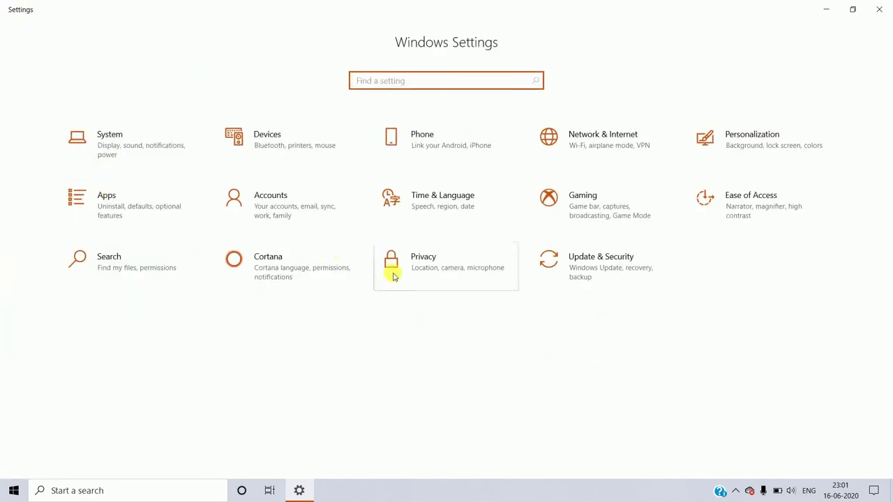
# Open the Privacy category and go through its General, Speech and Inking & typing personalization pages.
pyautogui.click(428, 269)
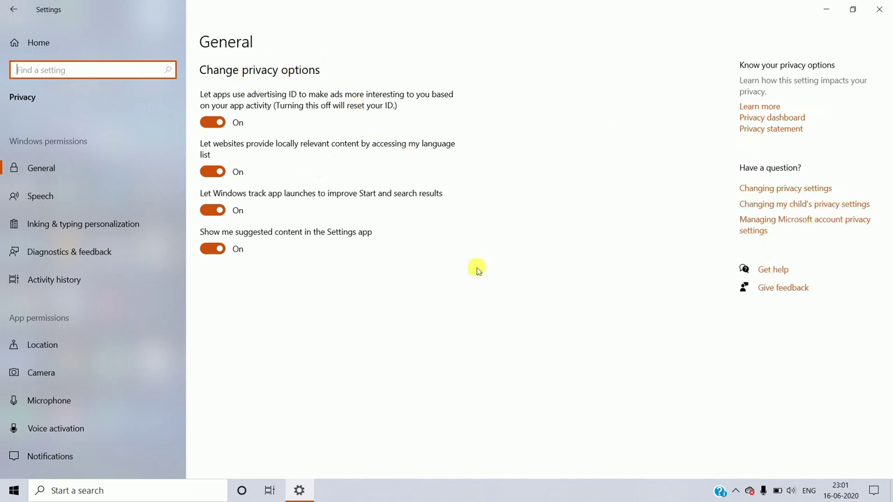
pyautogui.click(67, 197)
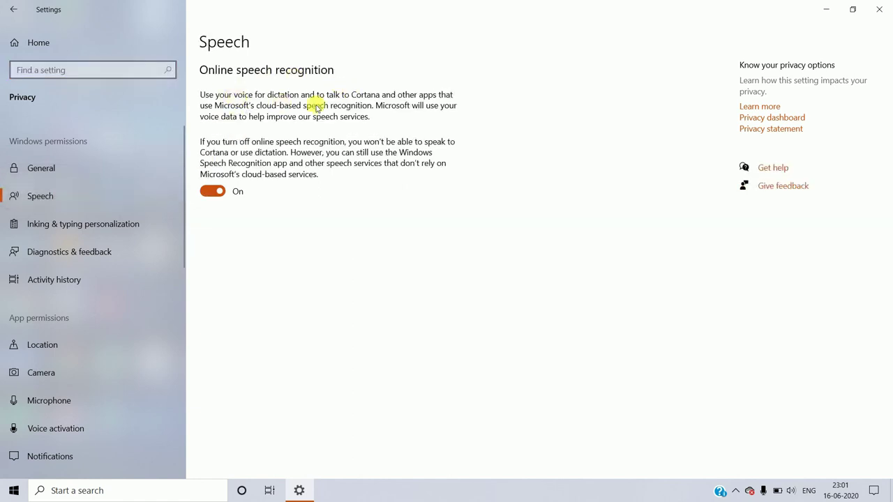
pyautogui.click(90, 227)
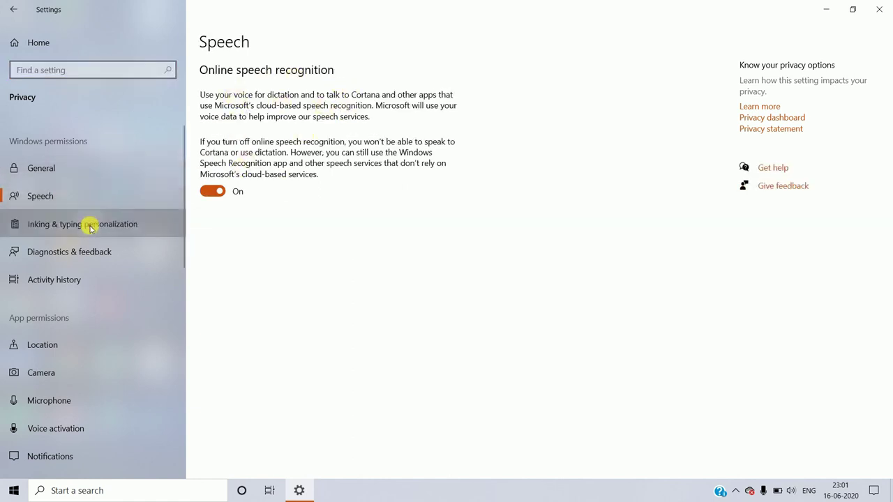
# Review the Diagnostics & feedback page, including diagnostic data, tailored experiences, feedback frequency and recommended troubleshooting.
pyautogui.click(160, 263)
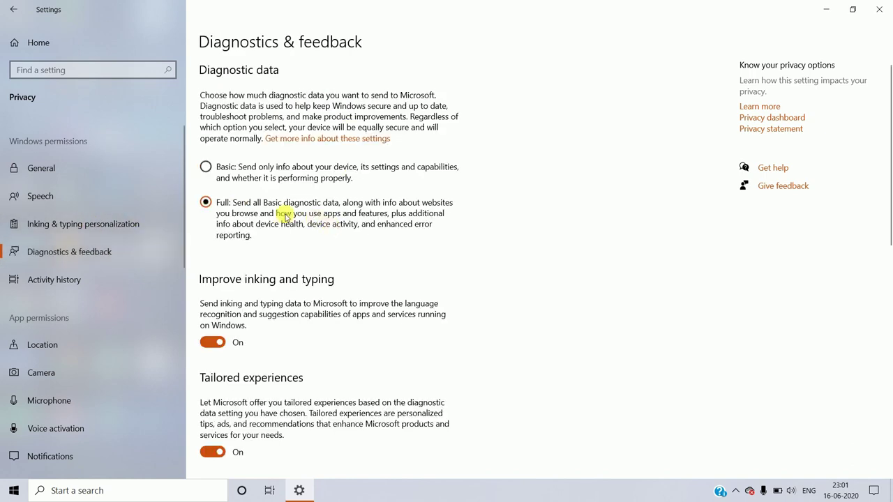
pyautogui.scroll(-6, 345, 267)
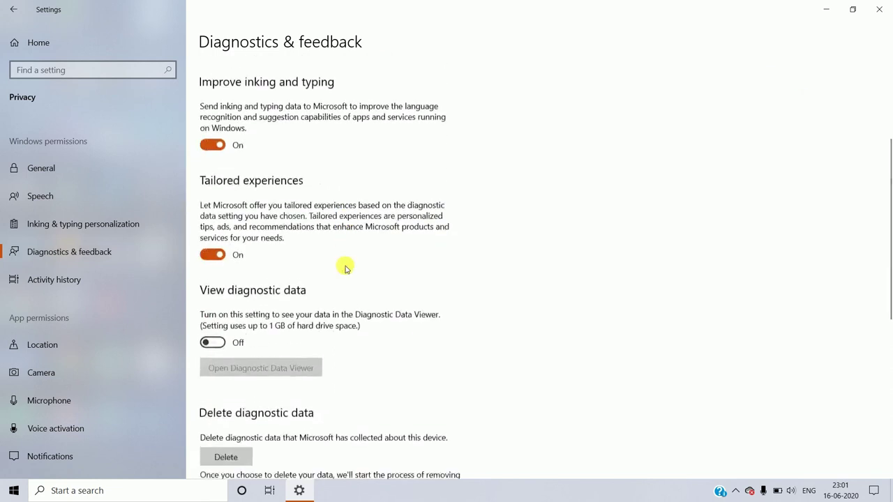
pyautogui.scroll(-1, 344, 267)
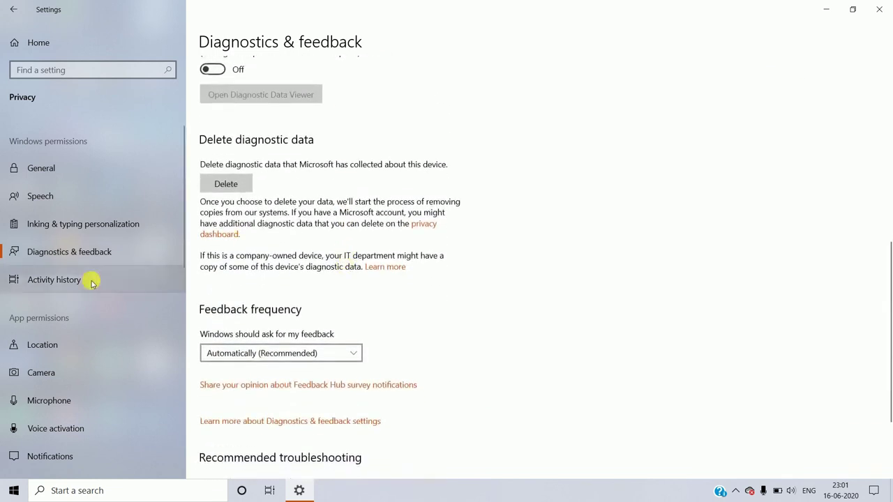
pyautogui.scroll(-4, 277, 247)
pyautogui.scroll(1, 277, 247)
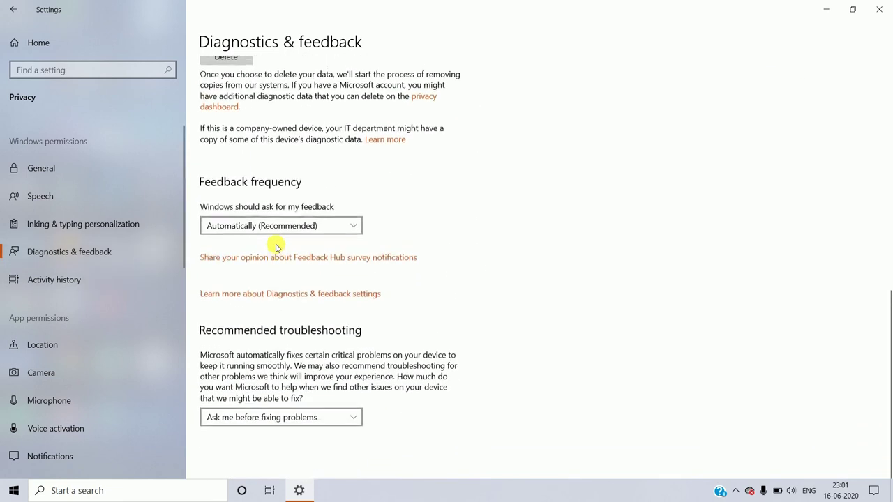
# Open the Activity history page and review its storage, account activity and history-clearing options.
pyautogui.click(137, 280)
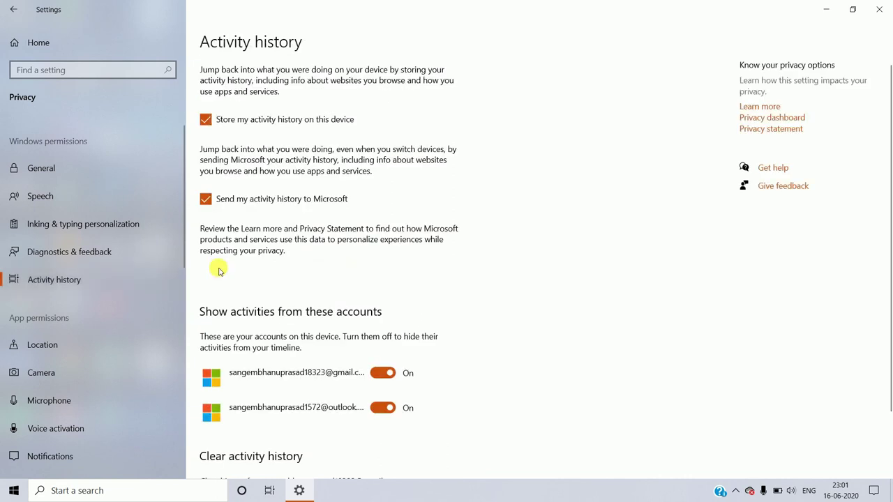
pyautogui.scroll(-2, 279, 286)
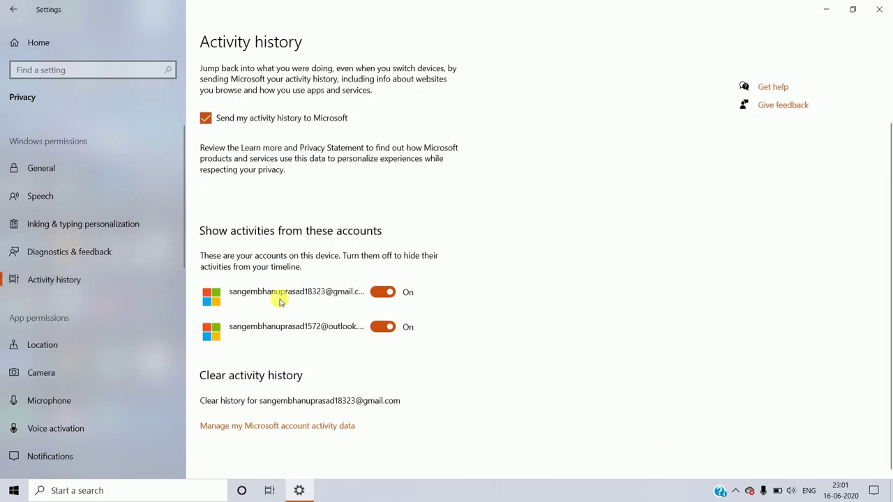
pyautogui.scroll(2, 265, 300)
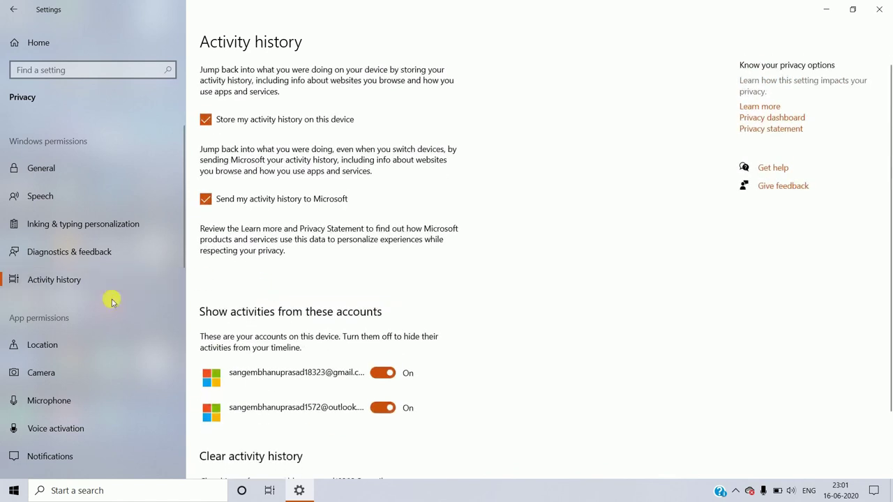
# Open the Location privacy page and look through the device access, default location, history and per-app permission settings.
pyautogui.click(105, 348)
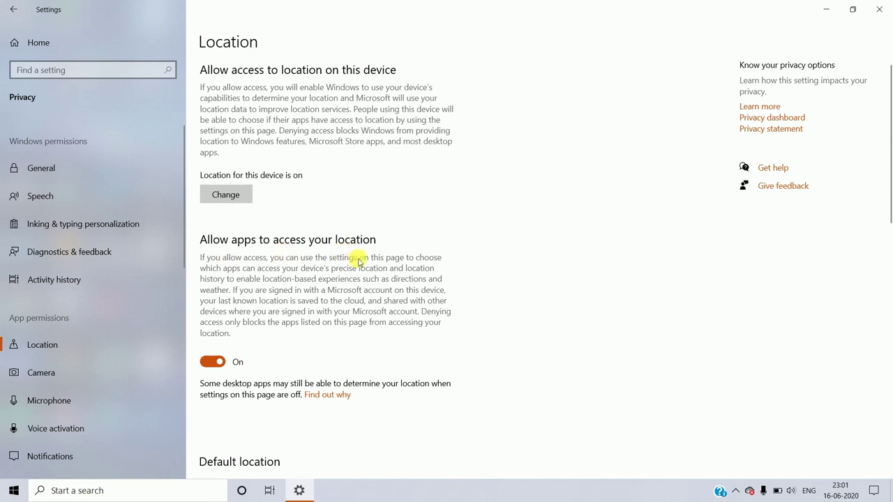
pyautogui.scroll(-5, 358, 260)
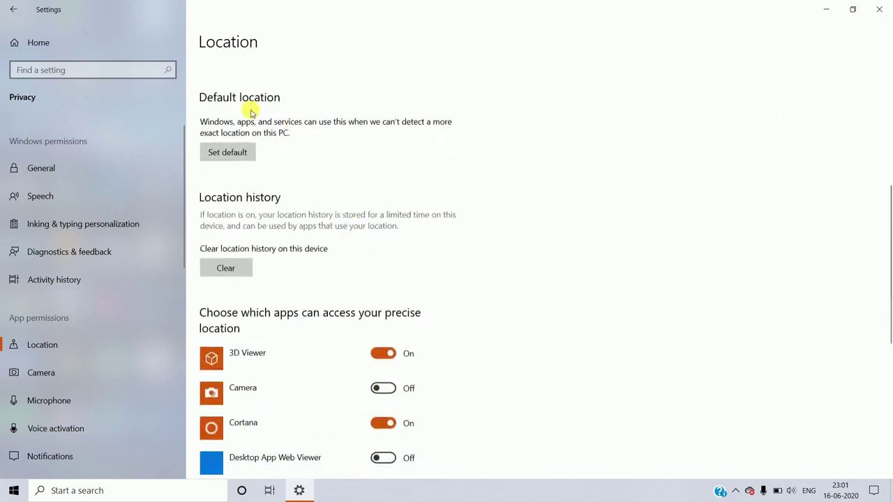
pyautogui.scroll(-5, 277, 283)
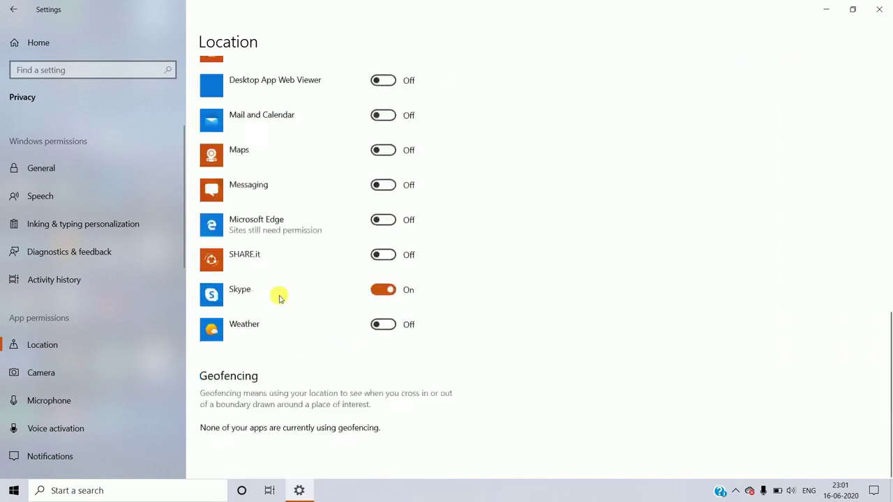
# Review the list of apps allowed to access the precise location.
pyautogui.scroll(4, 279, 297)
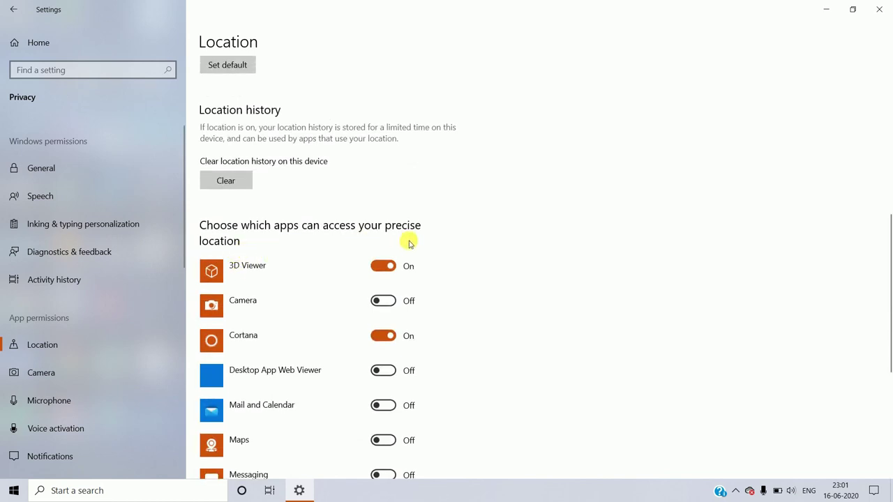
pyautogui.scroll(-2, 280, 262)
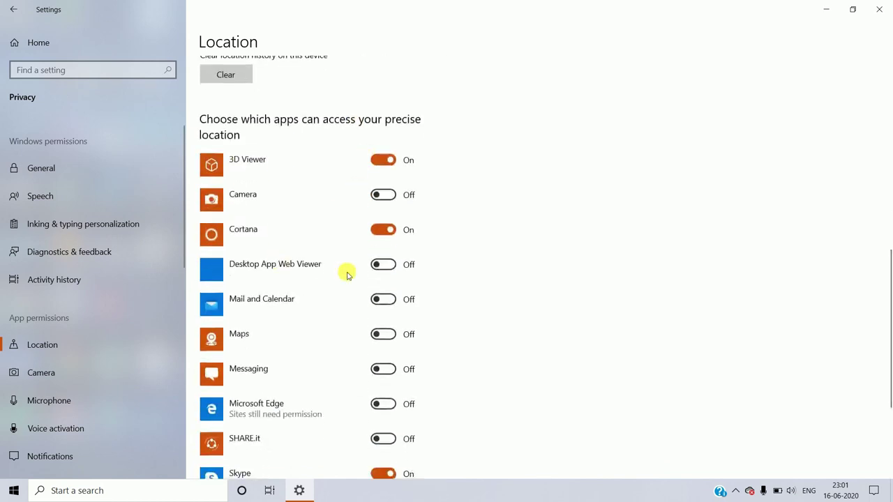
pyautogui.scroll(-2, 346, 275)
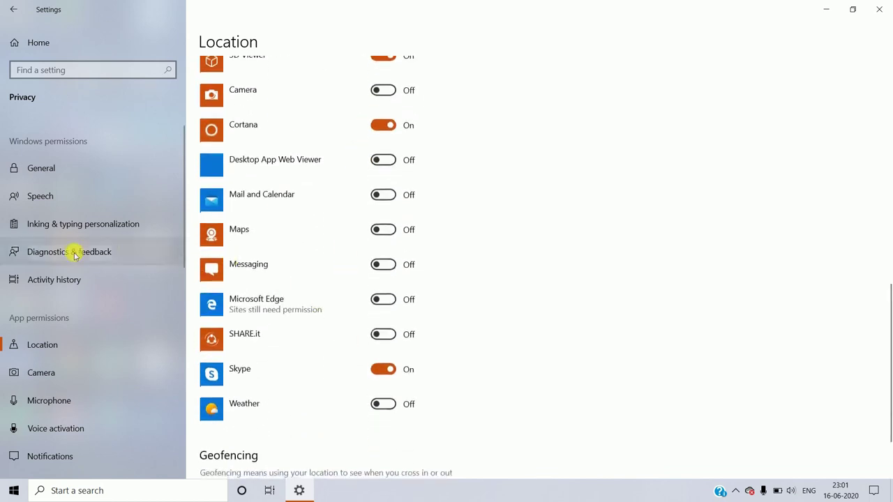
# Open the Camera privacy page and look through the device, Microsoft Store app and desktop app access settings.
pyautogui.click(57, 372)
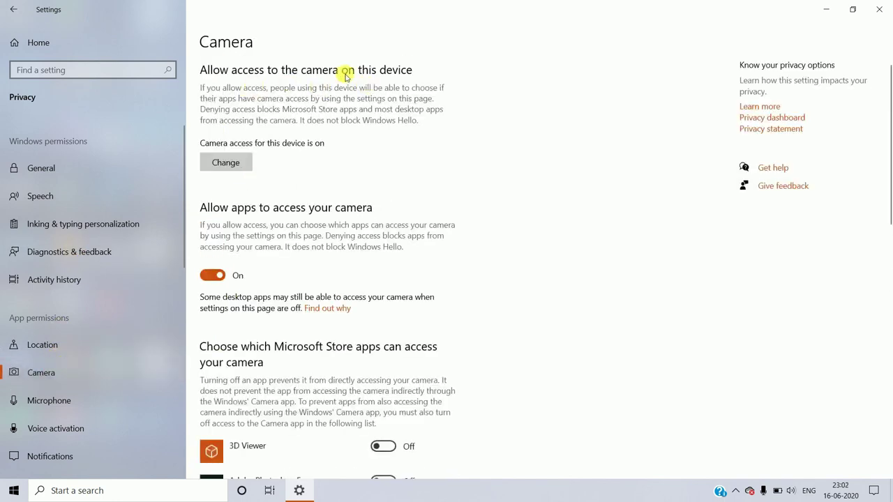
pyautogui.scroll(-3, 292, 207)
pyautogui.scroll(-15, 292, 207)
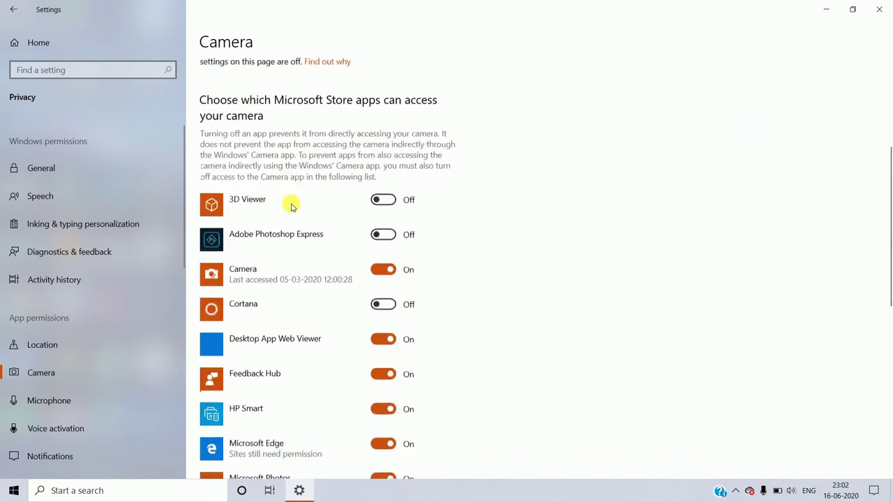
pyautogui.scroll(1, 291, 207)
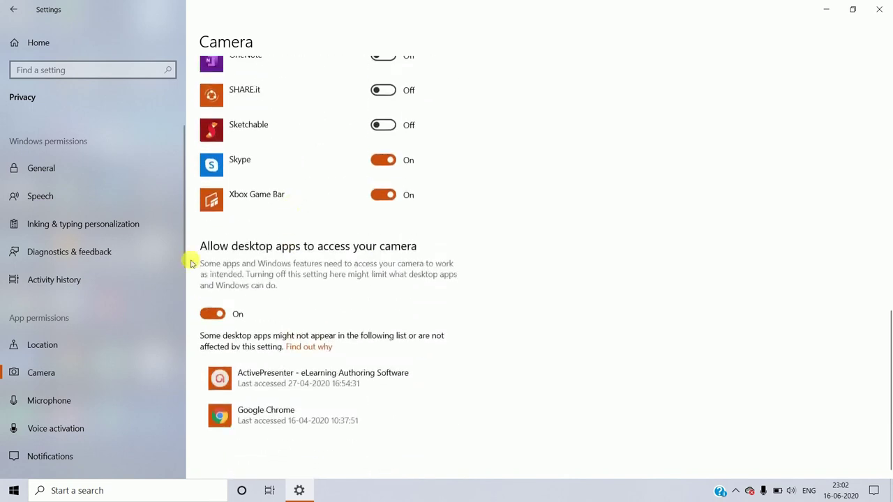
# Go through the Microphone, Voice activation and Notifications privacy pages.
pyautogui.click(65, 411)
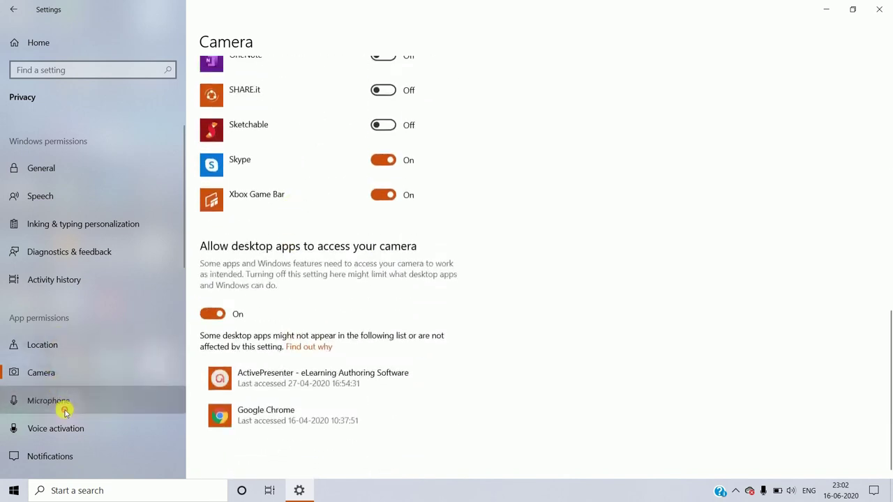
pyautogui.click(67, 431)
pyautogui.click(68, 455)
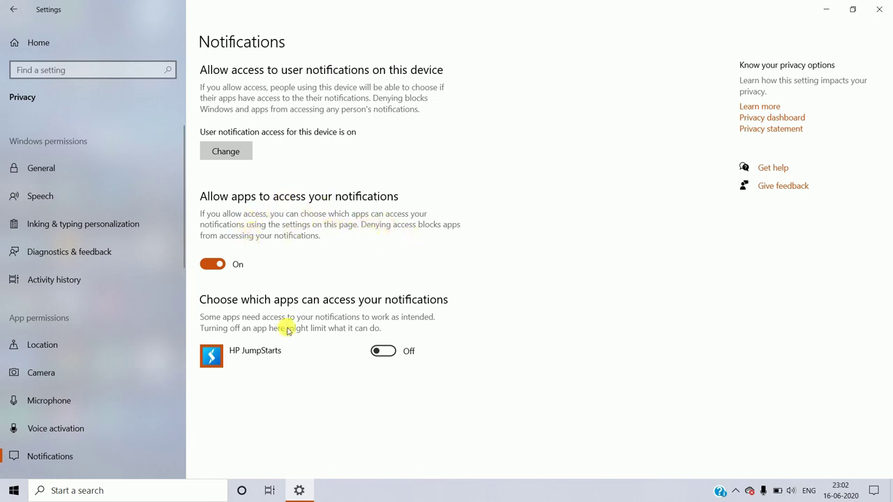
# Go to the Update & Security category, pause Windows updates for 7 days and resume them.
pyautogui.click(9, 7)
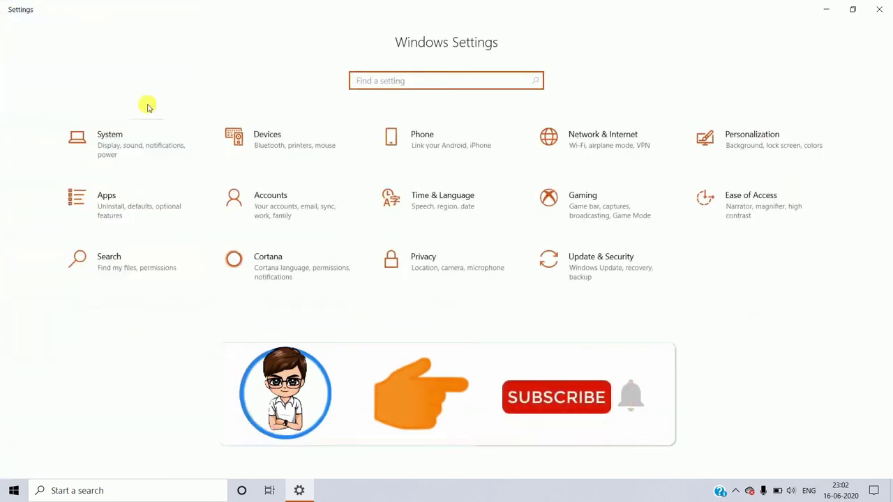
pyautogui.click(609, 271)
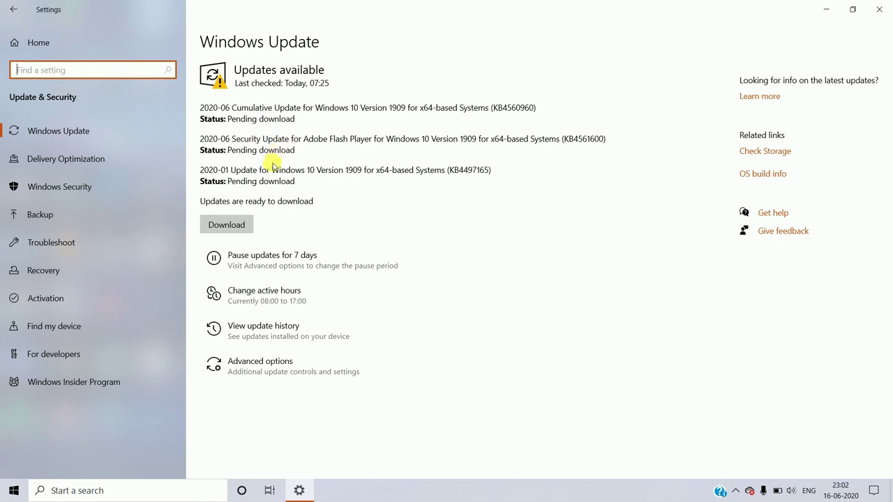
pyautogui.click(224, 257)
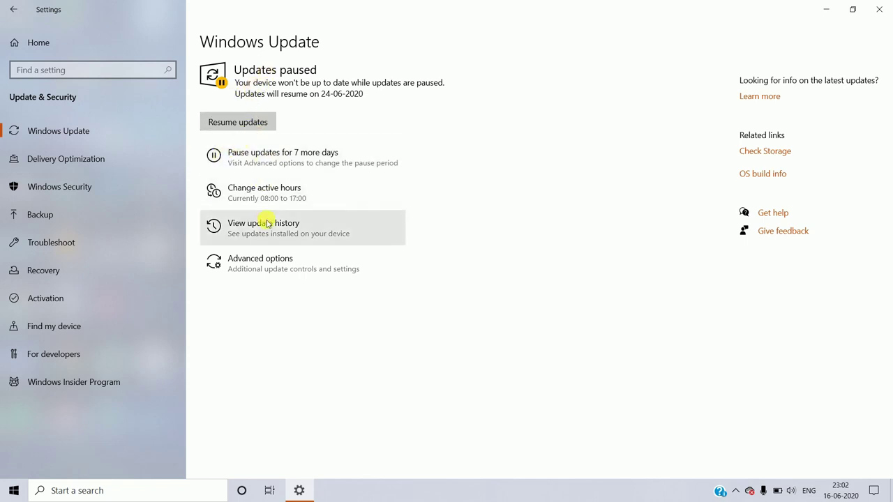
pyautogui.click(245, 127)
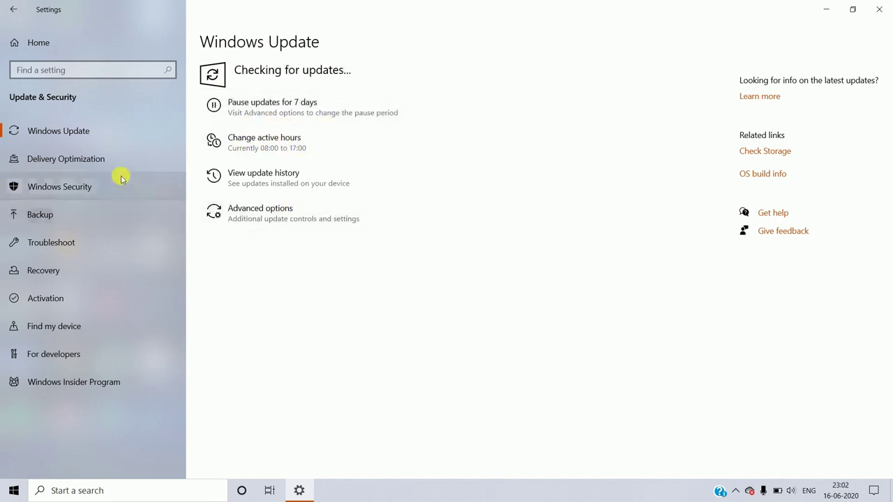
# Go through the Delivery Optimization, Windows Security and Backup pages of Update & Security.
pyautogui.click(142, 165)
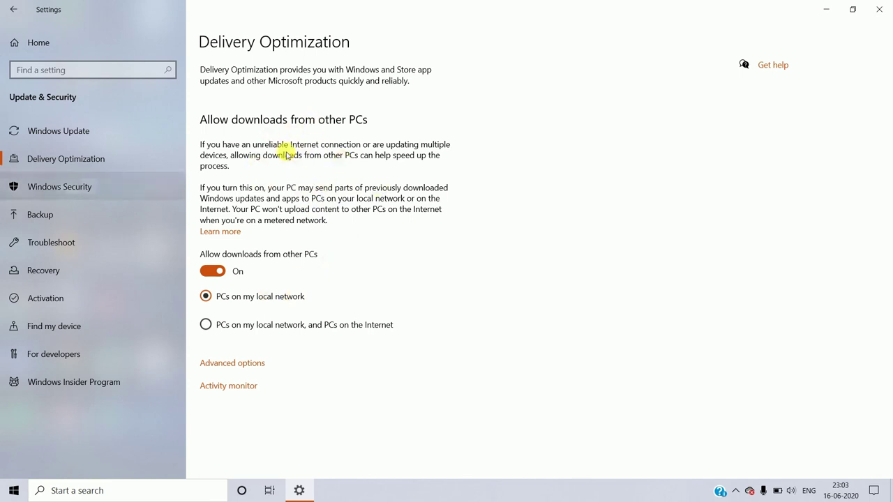
pyautogui.click(75, 194)
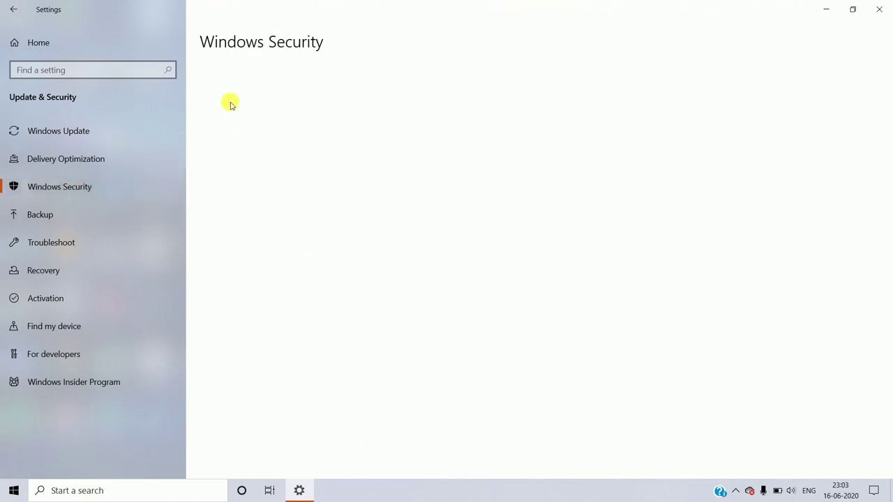
pyautogui.click(132, 216)
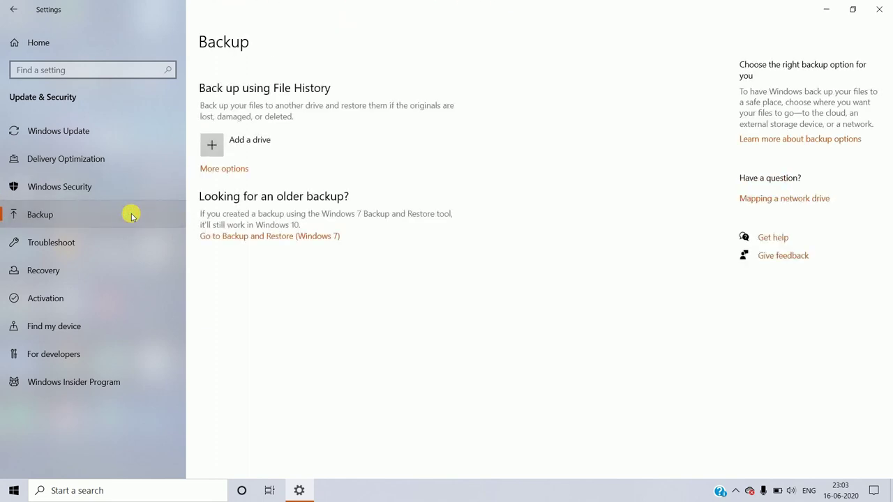
pyautogui.click(155, 194)
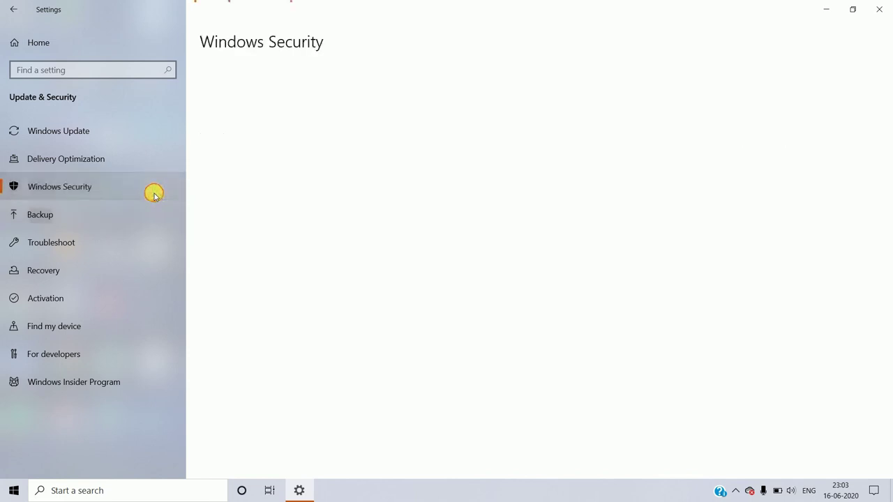
pyautogui.click(150, 211)
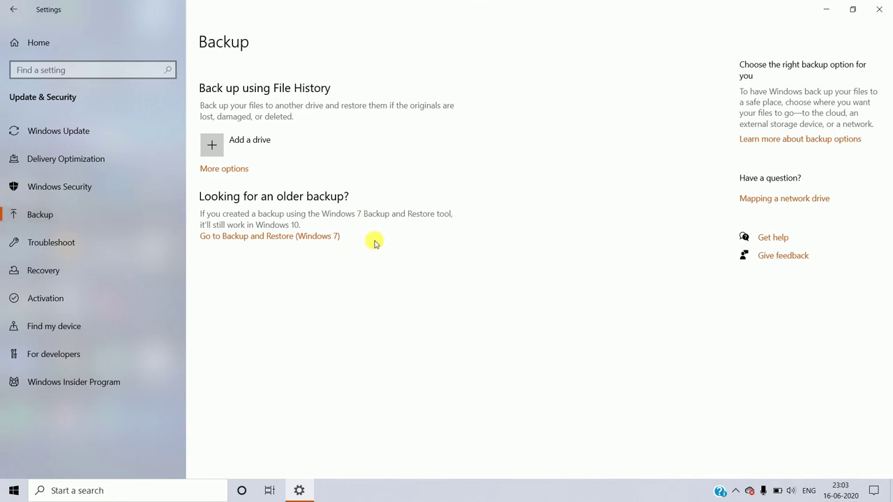
# Open the Troubleshoot page and look through the troubleshooters for getting up and running and for fixing other problems.
pyautogui.click(147, 234)
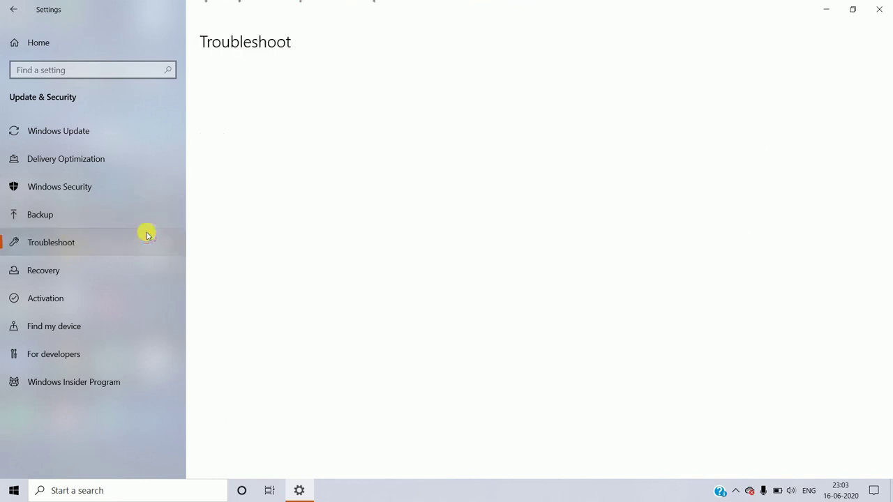
pyautogui.scroll(-2, 312, 150)
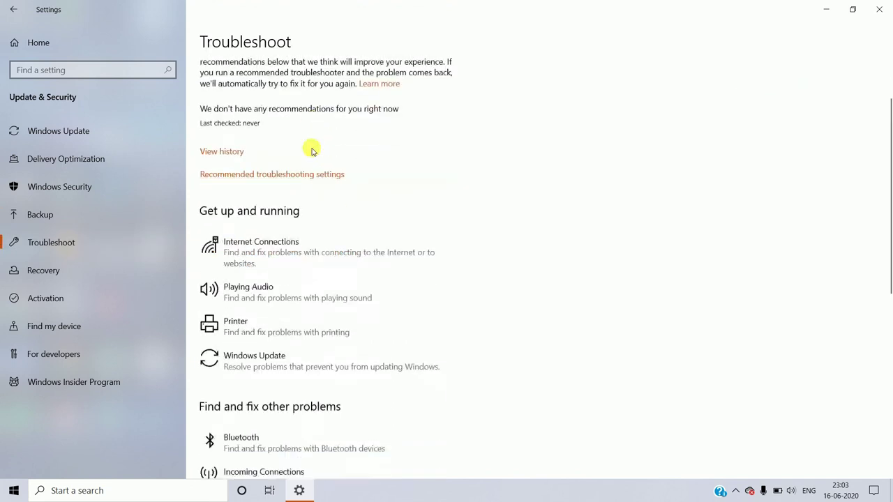
pyautogui.scroll(-1, 311, 150)
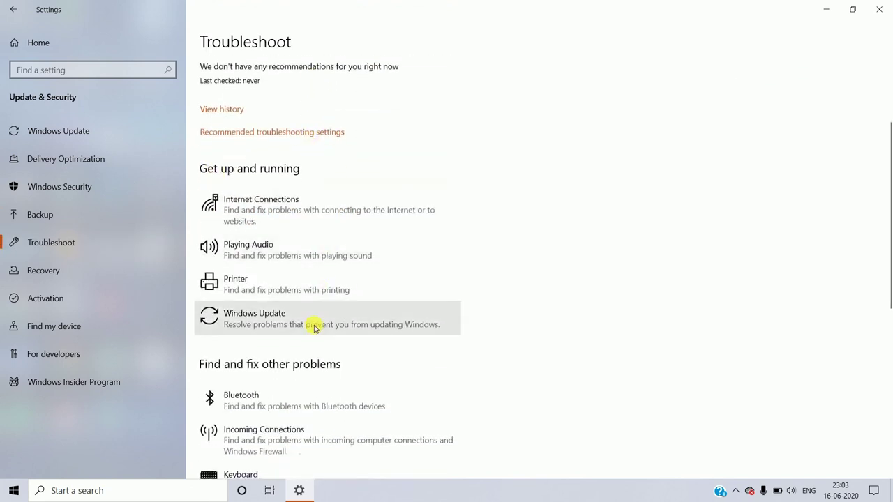
pyautogui.scroll(-3, 313, 325)
pyautogui.scroll(-1, 314, 328)
pyautogui.scroll(-2, 314, 325)
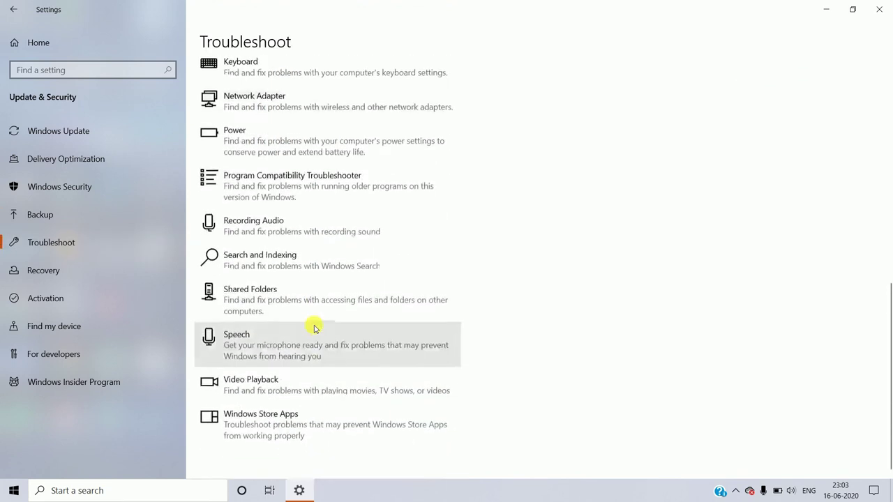
pyautogui.scroll(5, 260, 355)
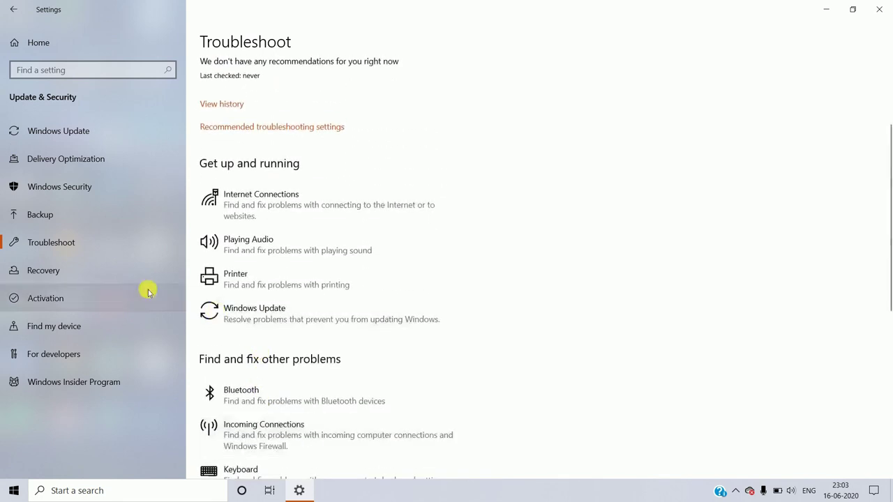
# Go through the Recovery, Activation, Find my device, For developers and Windows Insider Program pages.
pyautogui.click(129, 267)
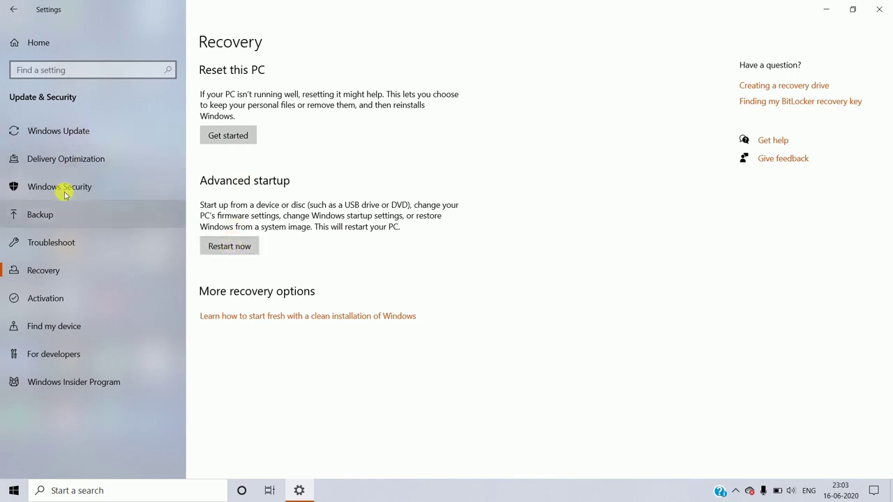
pyautogui.click(71, 308)
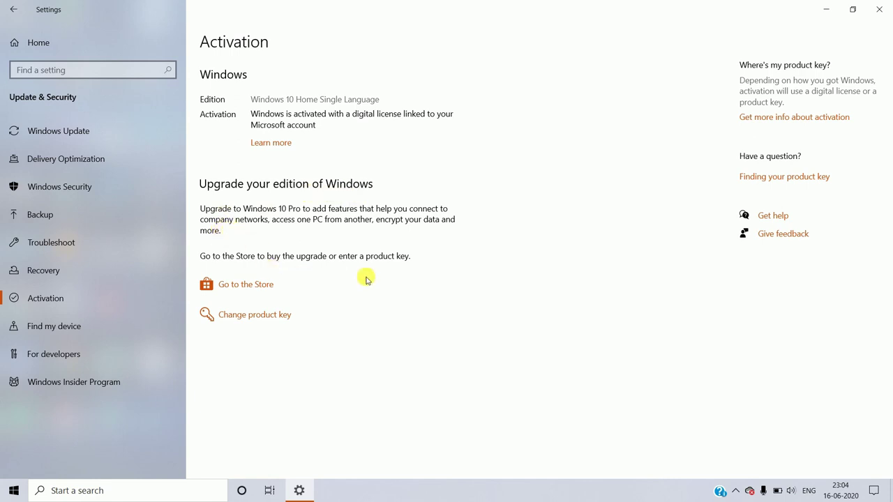
pyautogui.click(114, 321)
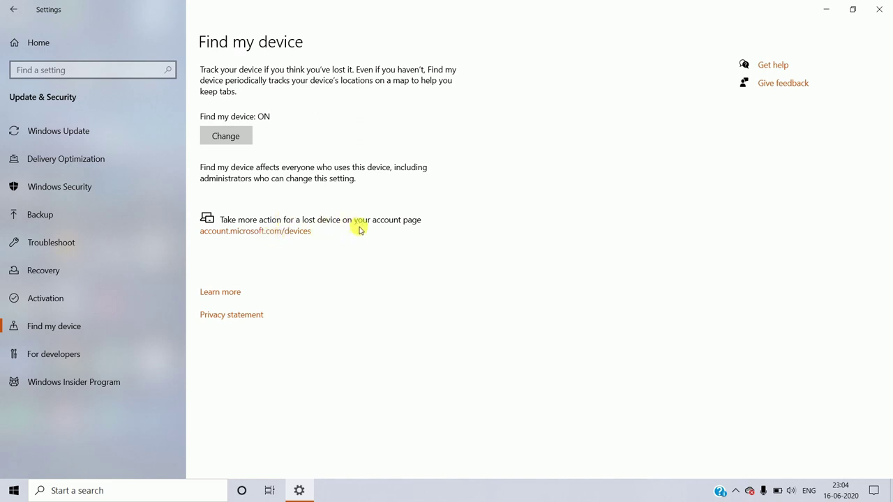
pyautogui.click(95, 366)
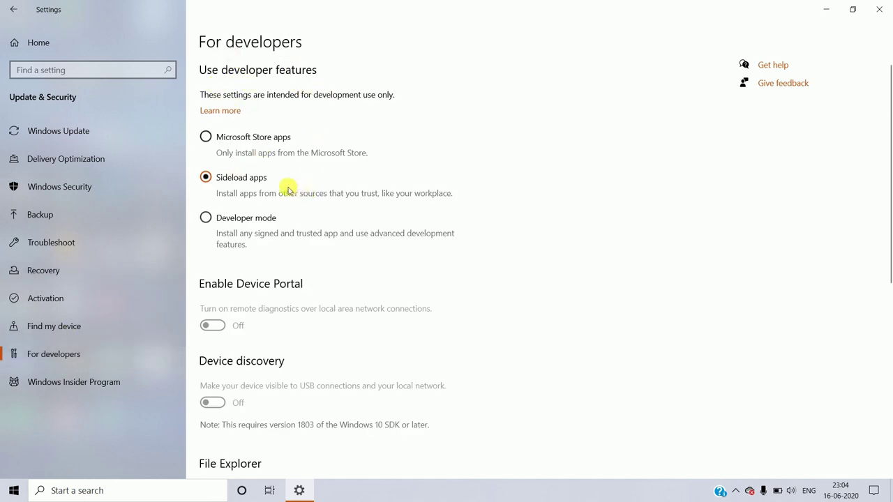
pyautogui.press('Down')
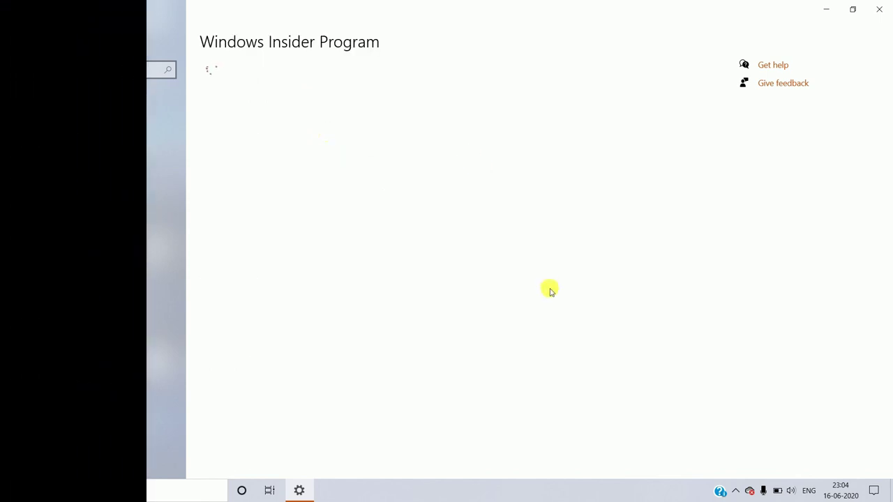
pyautogui.click(737, 492)
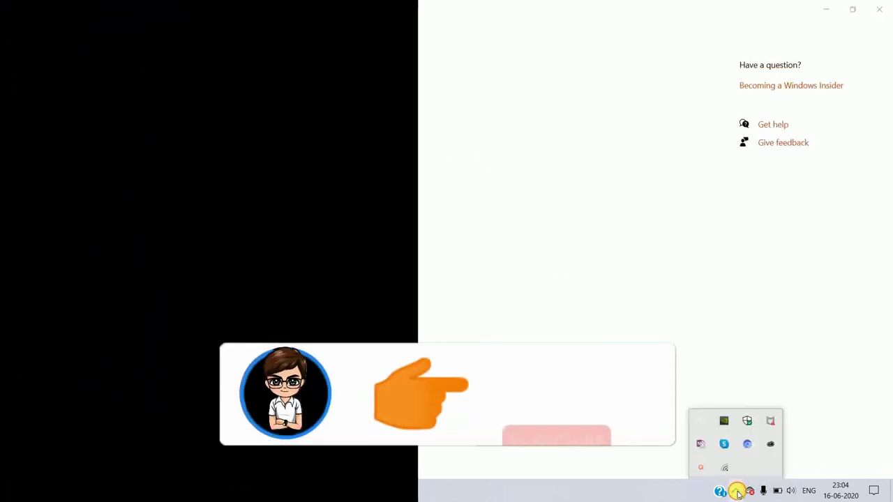
pyautogui.click(736, 492)
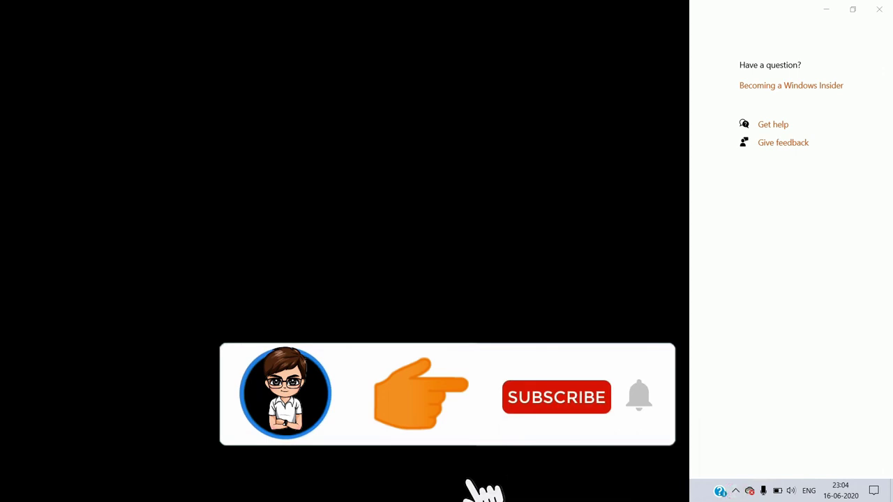